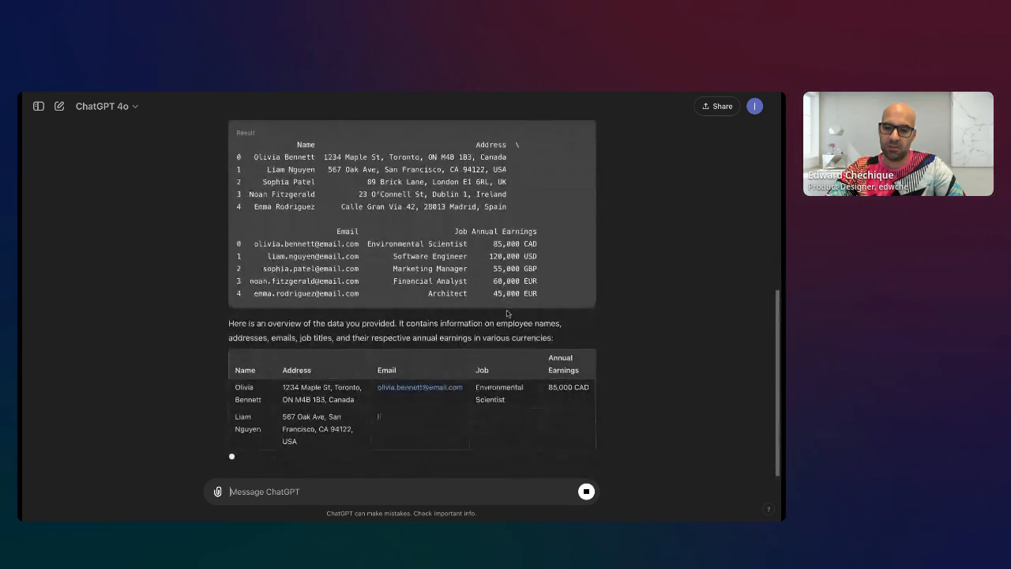
- Expand the uploaded Salary Data Cleaning And Preparation Sheet1 table and look through its rows from first to last
{"action": "scroll", "coordinate": [545, 237], "scroll_direction": "up", "scroll_amount": 5}
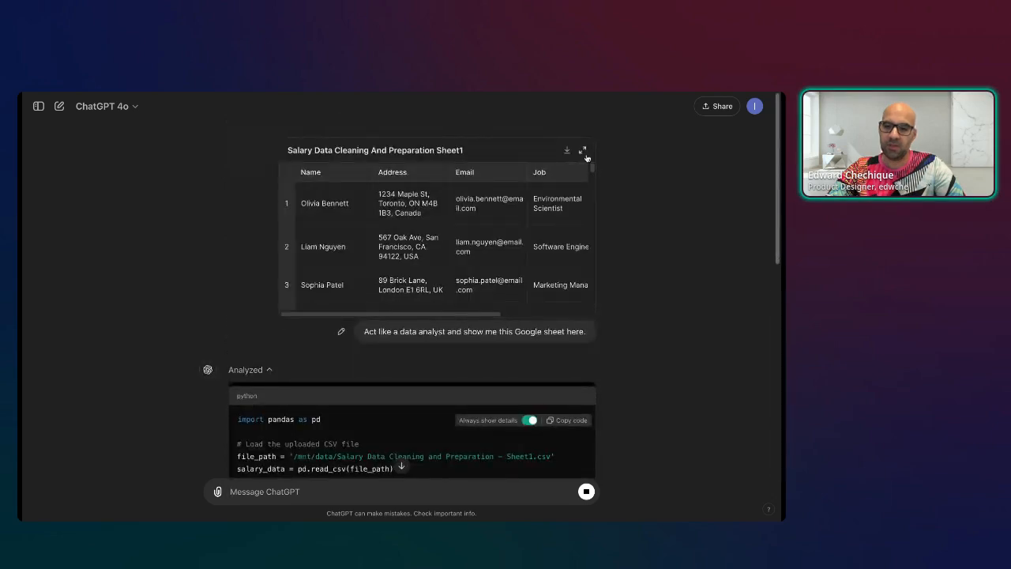
{"action": "left_click", "coordinate": [583, 150]}
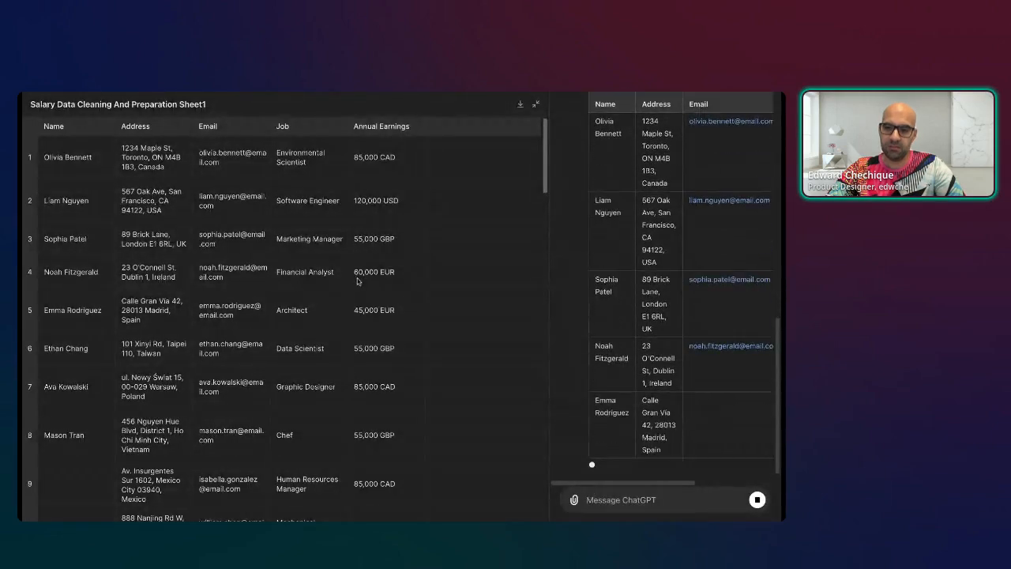
{"action": "scroll", "coordinate": [494, 446], "scroll_direction": "down", "scroll_amount": 20}
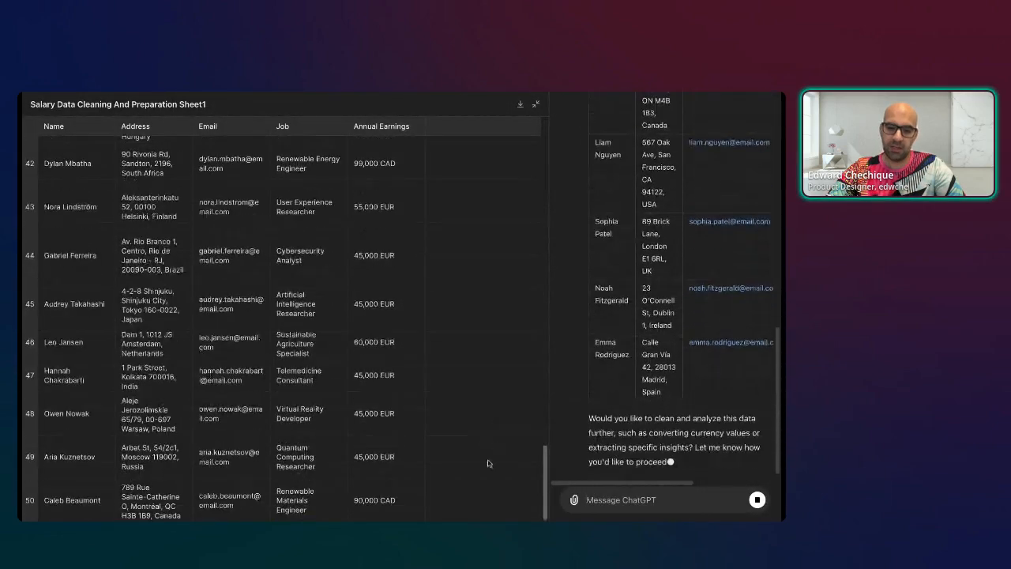
{"action": "scroll", "coordinate": [484, 452], "scroll_direction": "up", "scroll_amount": 20}
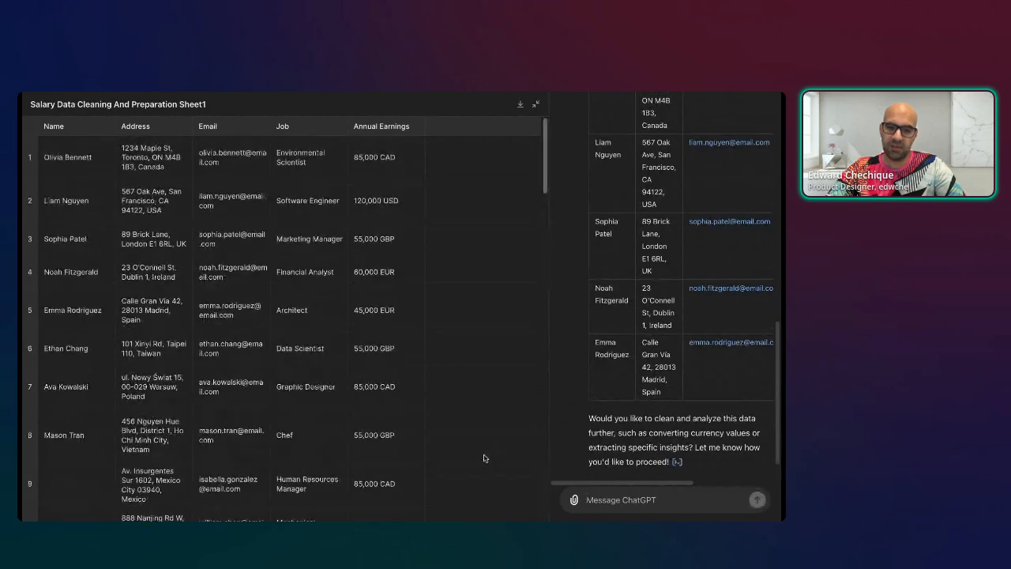
{"action": "scroll", "coordinate": [484, 452], "scroll_direction": "down", "scroll_amount": 20}
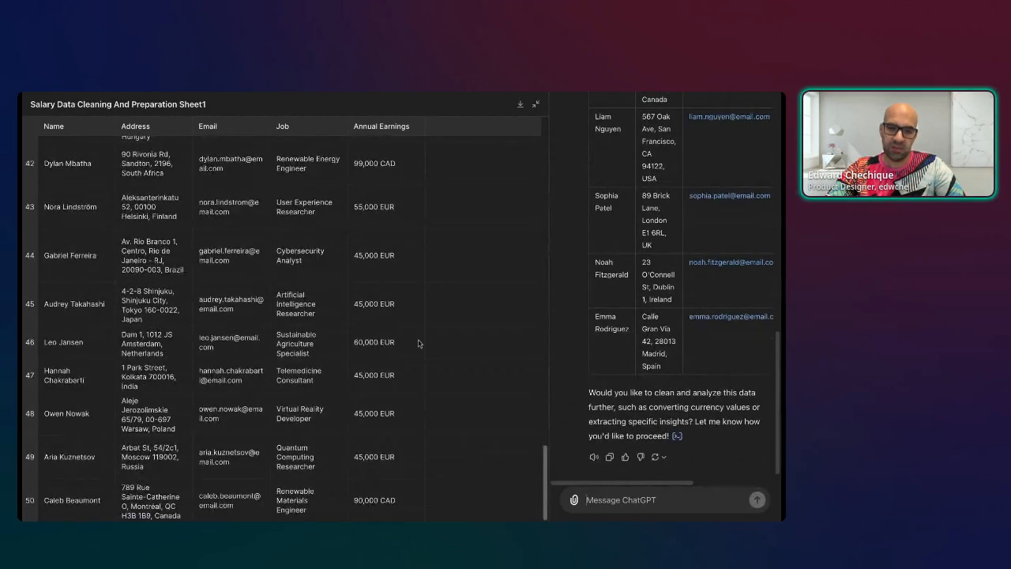
{"action": "scroll", "coordinate": [413, 395], "scroll_direction": "up", "scroll_amount": 8}
{"action": "scroll", "coordinate": [413, 395], "scroll_direction": "up", "scroll_amount": 15}
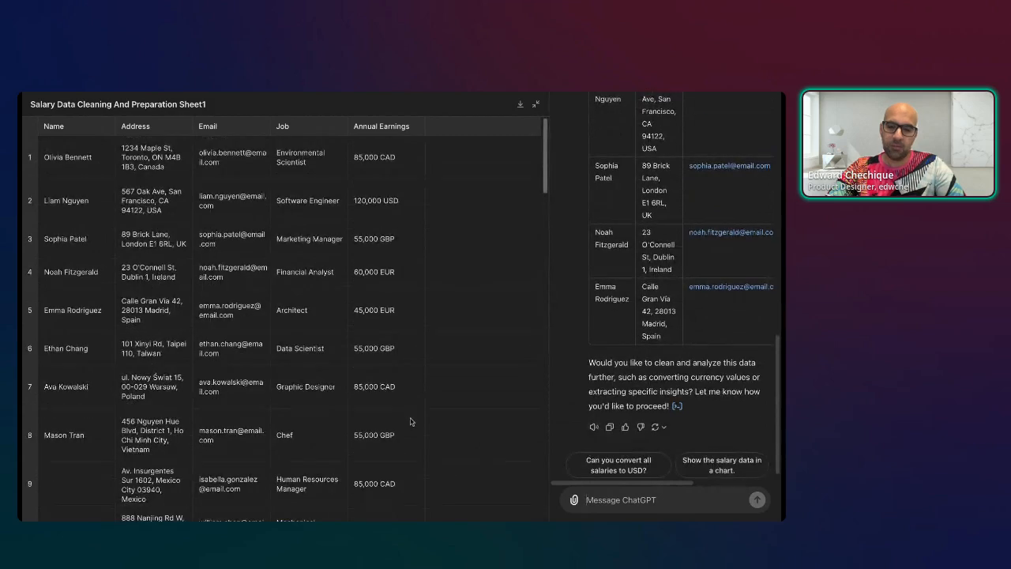
- Inspect the table for missing data by selecting the blank Name cell in row 9 and the blank Job cell in row 17
{"action": "scroll", "coordinate": [127, 440], "scroll_direction": "down", "scroll_amount": 1}
{"action": "left_click", "coordinate": [107, 447]}
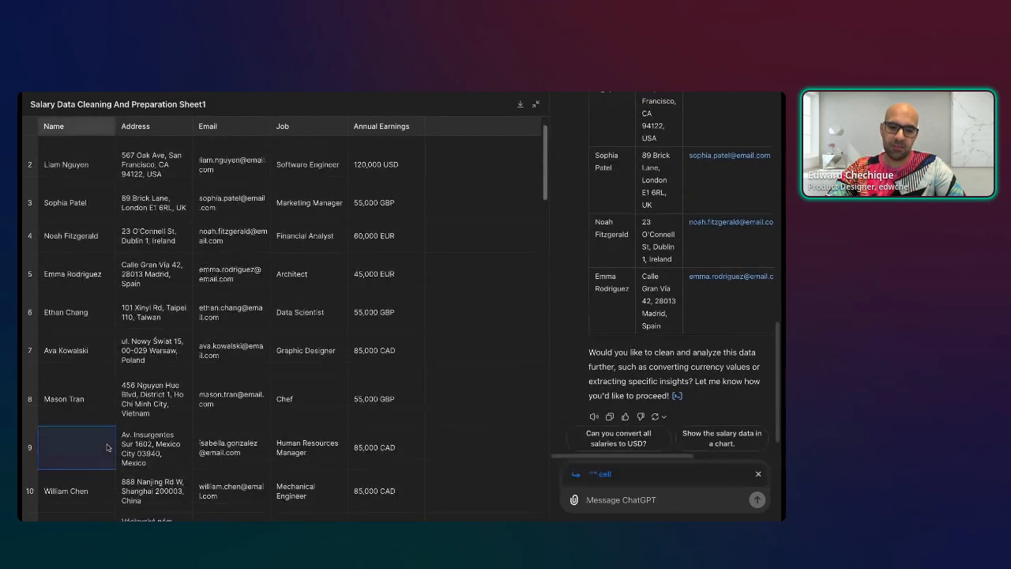
{"action": "scroll", "coordinate": [297, 443], "scroll_direction": "down", "scroll_amount": 10}
{"action": "left_click", "coordinate": [300, 385]}
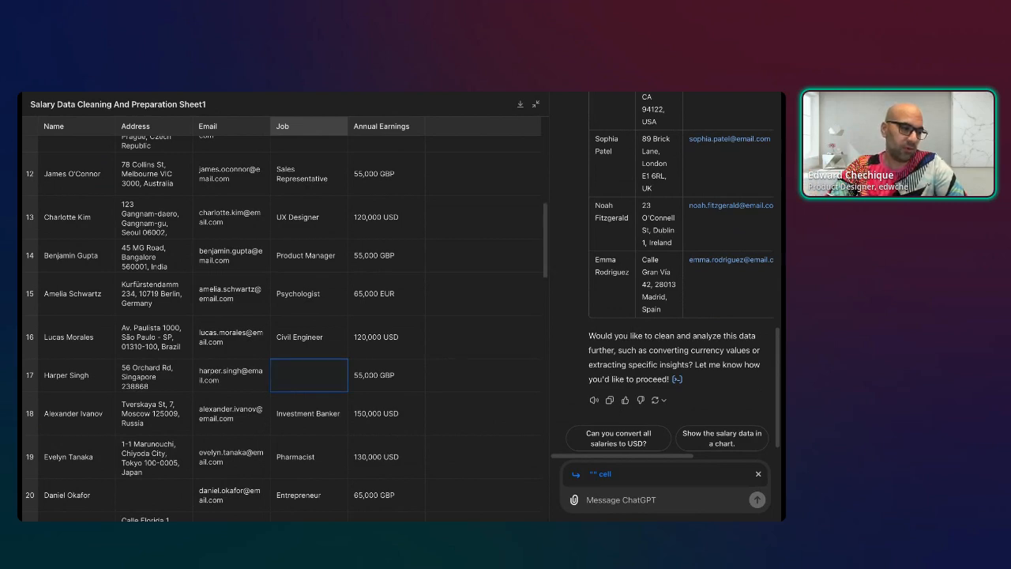
- Remove the cell reference and send a prompt asking whether any table data is missing, what is missing and which row it is
{"action": "left_click", "coordinate": [759, 475]}
{"action": "key", "text": "ctrl+v"}
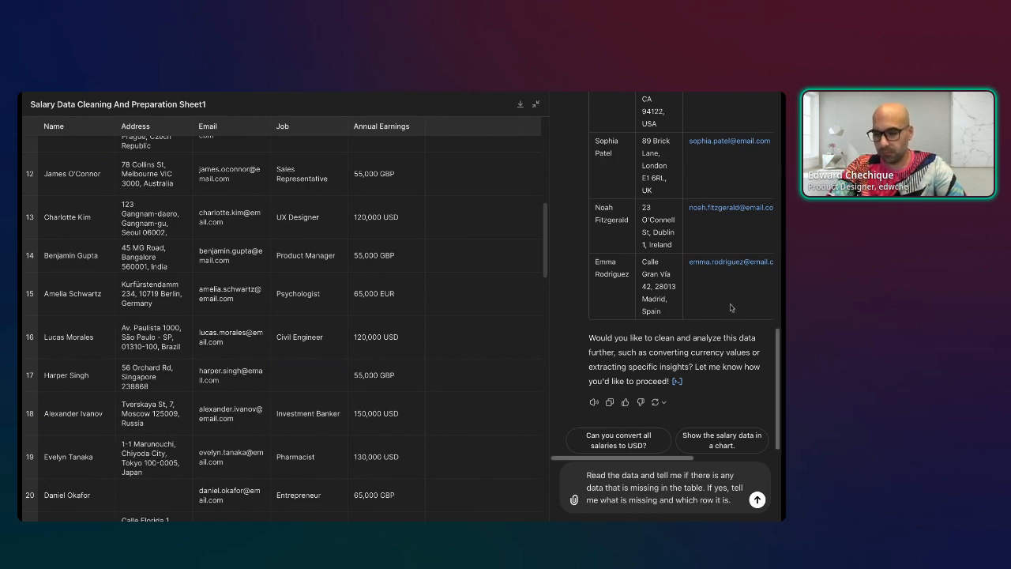
{"action": "left_click", "coordinate": [758, 501]}
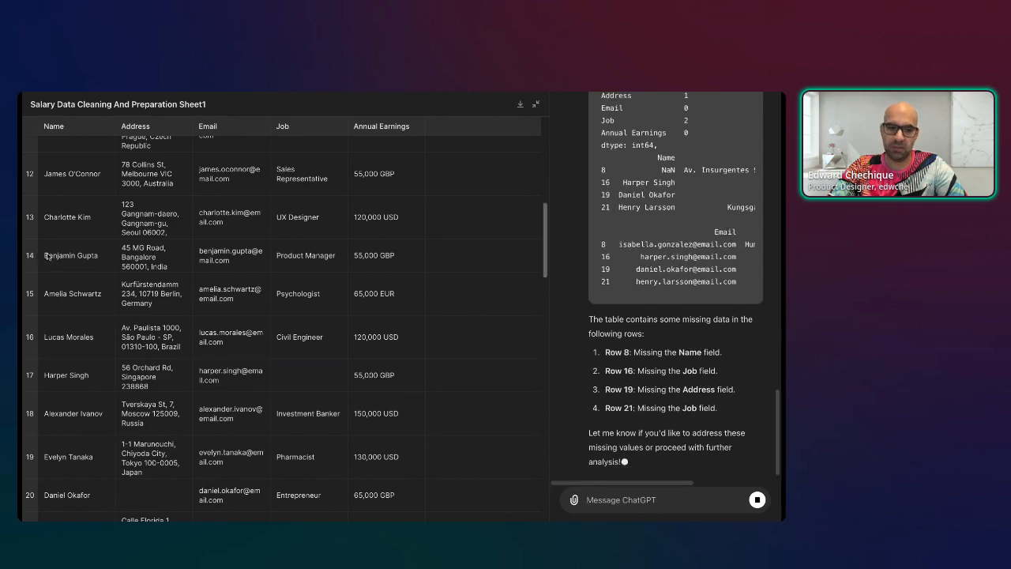
- Check the reported missing Name in row 8 against rows 8 and 9 of the table
{"action": "scroll", "coordinate": [32, 261], "scroll_direction": "up", "scroll_amount": 5}
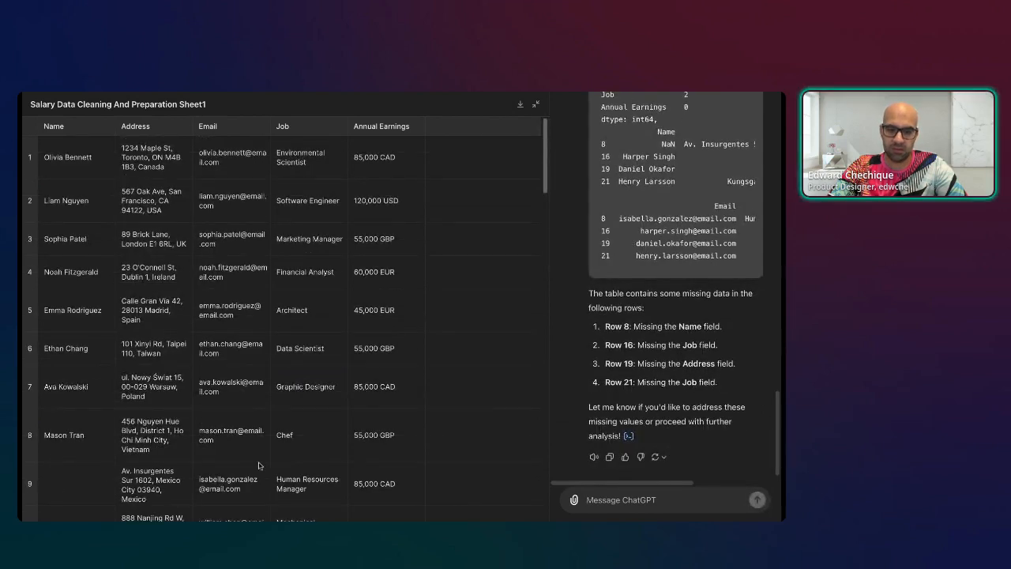
{"action": "left_click_drag", "start_coordinate": [629, 331], "coordinate": [678, 330]}
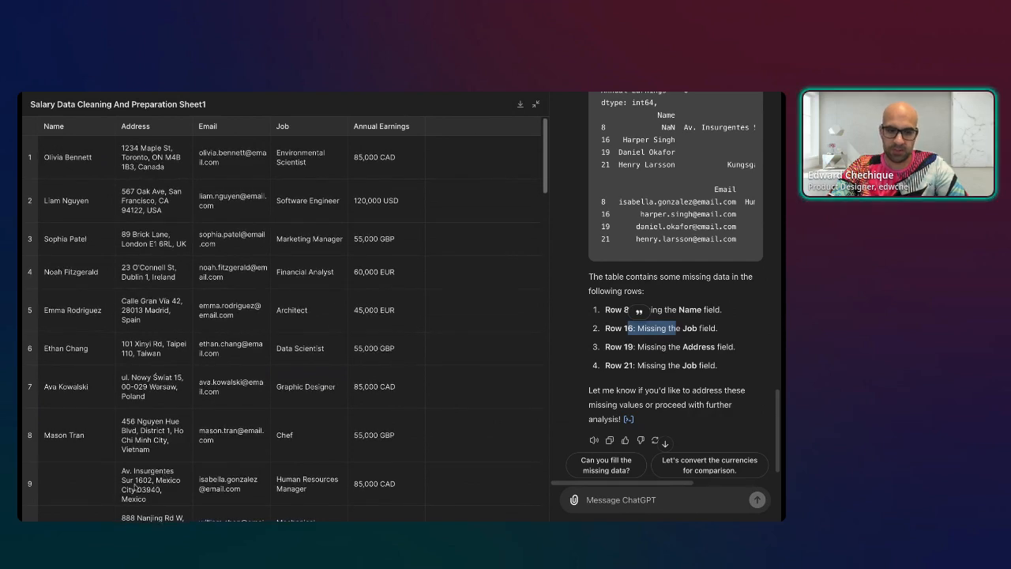
{"action": "left_click", "coordinate": [71, 488]}
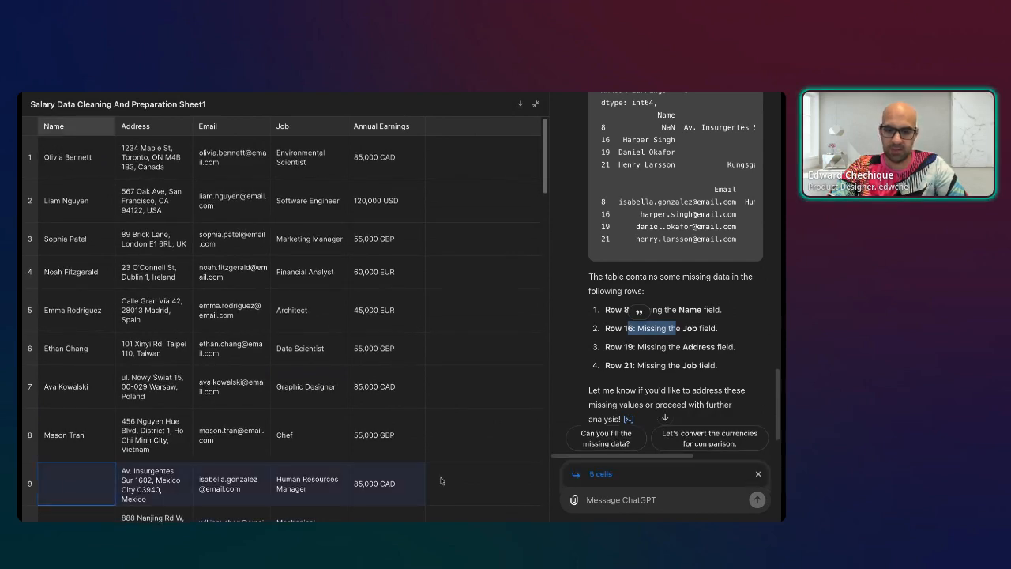
{"action": "left_click", "coordinate": [83, 477]}
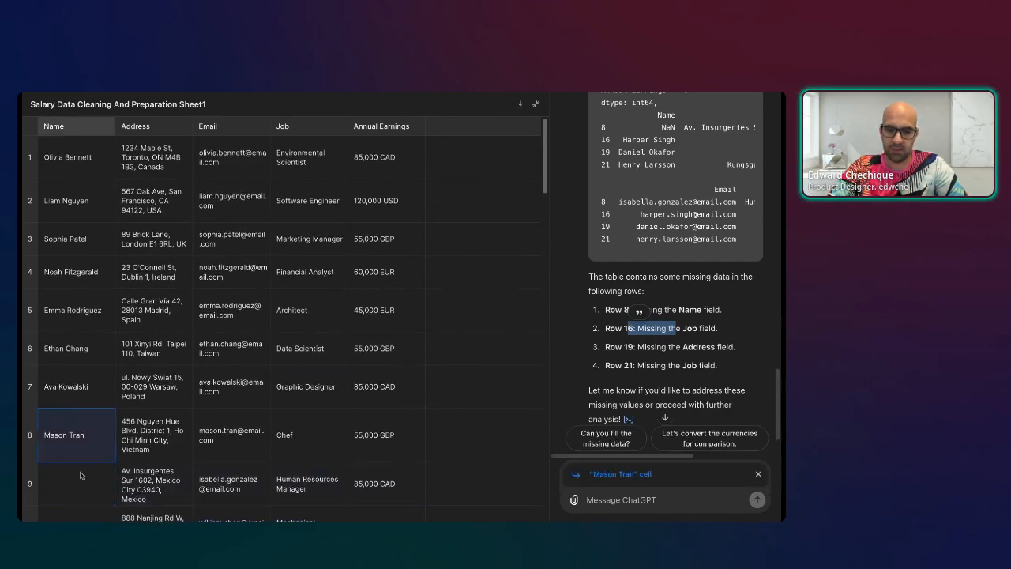
{"action": "left_click", "coordinate": [615, 331]}
- Check the reported missing Job and Address fields against rows 16 to 22 of the table
{"action": "scroll", "coordinate": [251, 445], "scroll_direction": "down", "scroll_amount": 6}
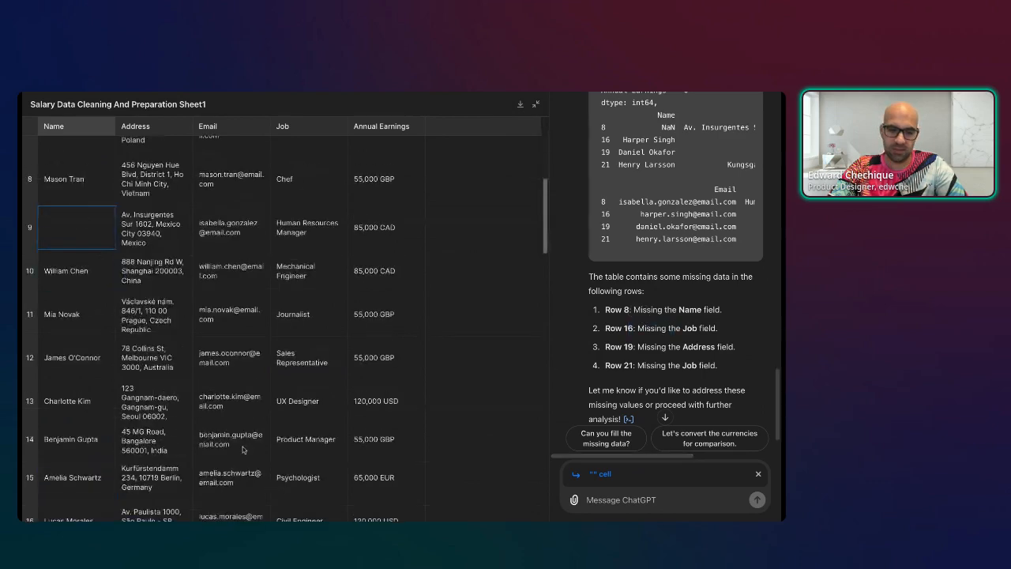
{"action": "left_click", "coordinate": [80, 384]}
{"action": "left_click_drag", "start_coordinate": [81, 386], "coordinate": [355, 379]}
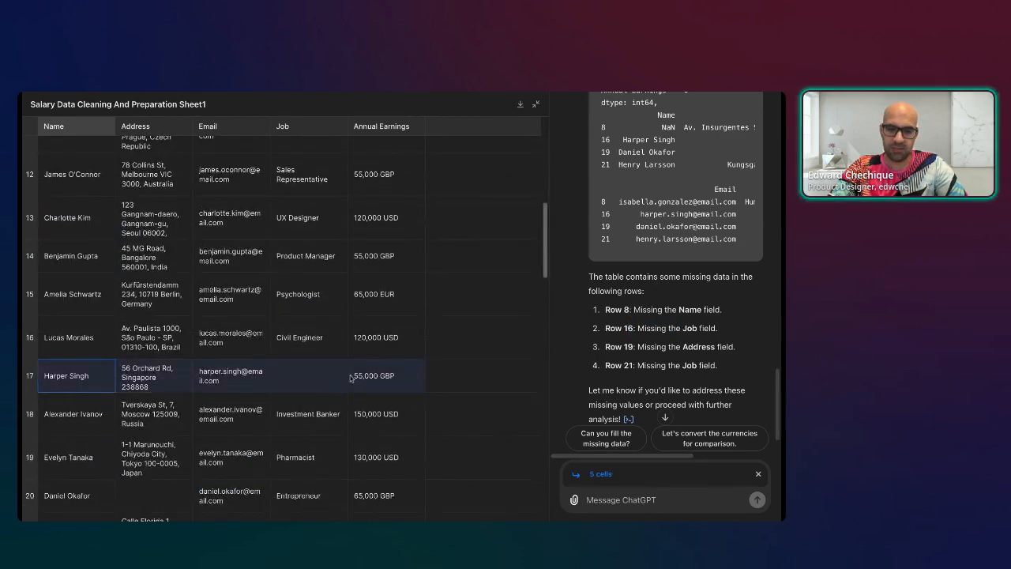
{"action": "scroll", "coordinate": [262, 372], "scroll_direction": "up", "scroll_amount": 6}
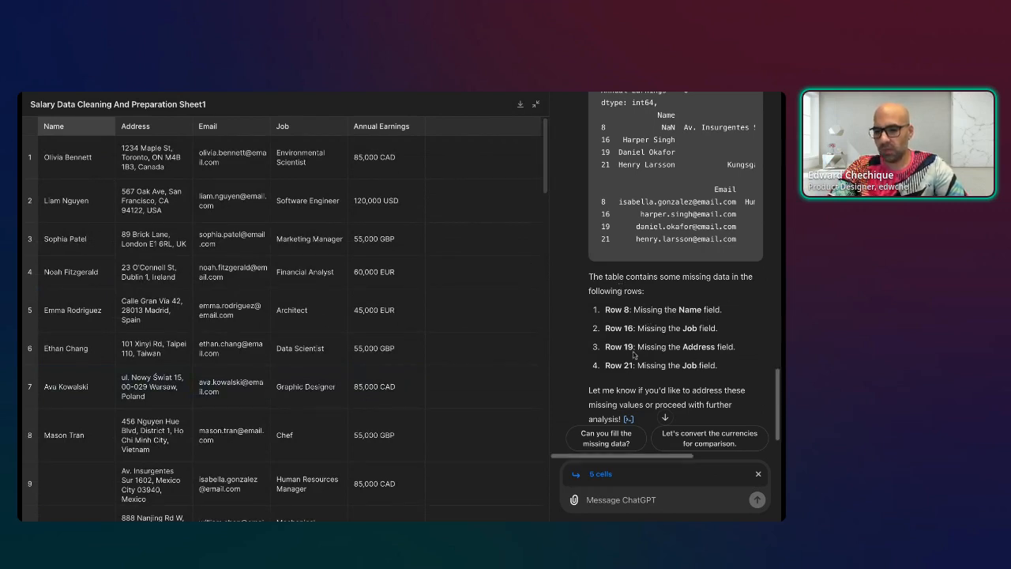
{"action": "scroll", "coordinate": [211, 392], "scroll_direction": "down", "scroll_amount": 8}
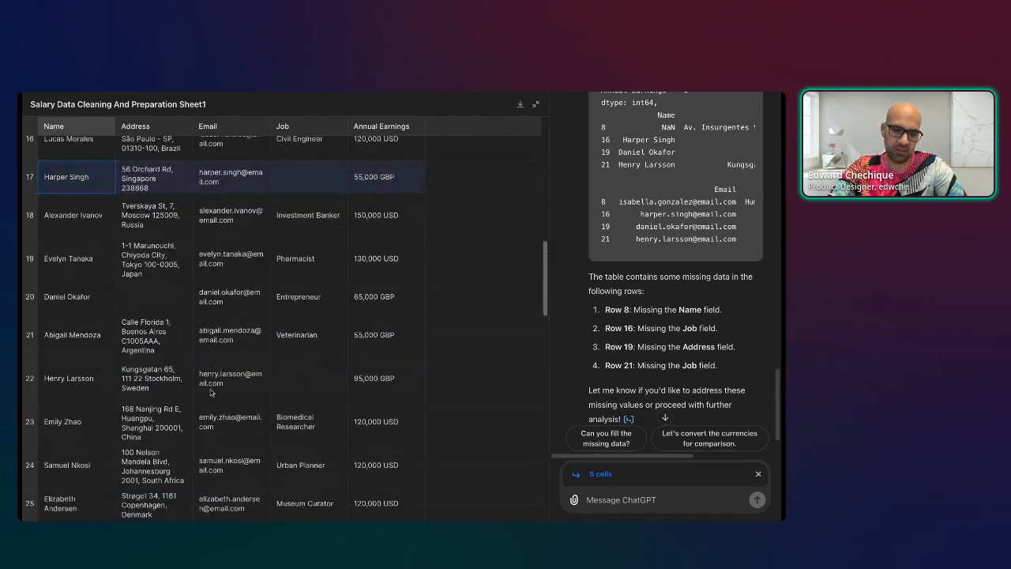
{"action": "scroll", "coordinate": [211, 392], "scroll_direction": "down", "scroll_amount": 4}
{"action": "scroll", "coordinate": [185, 182], "scroll_direction": "up", "scroll_amount": 3}
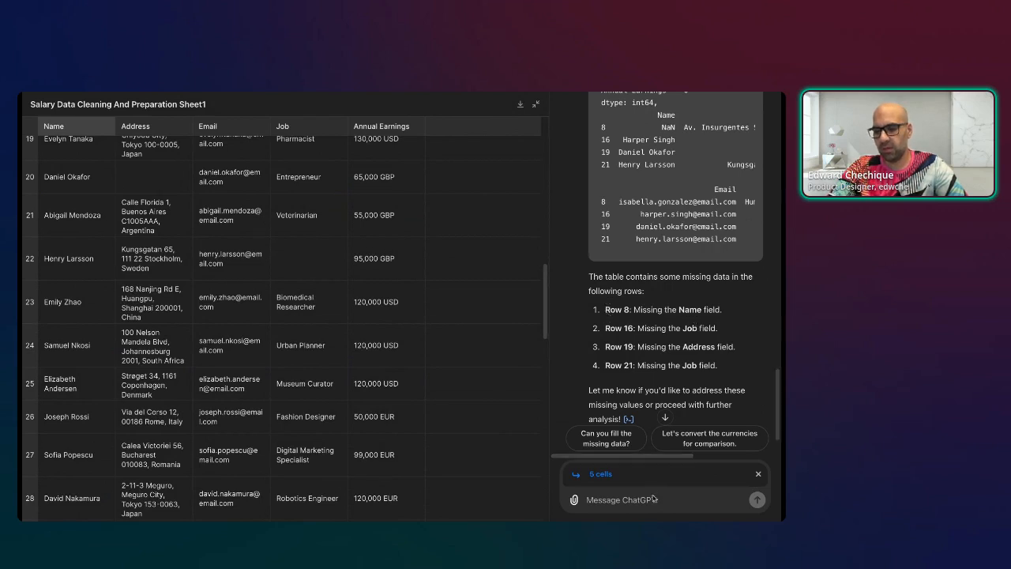
- Remove the attached cell reference and start a correction message with "you did a mistake Row 8 it is row 9"
{"action": "left_click", "coordinate": [759, 475]}
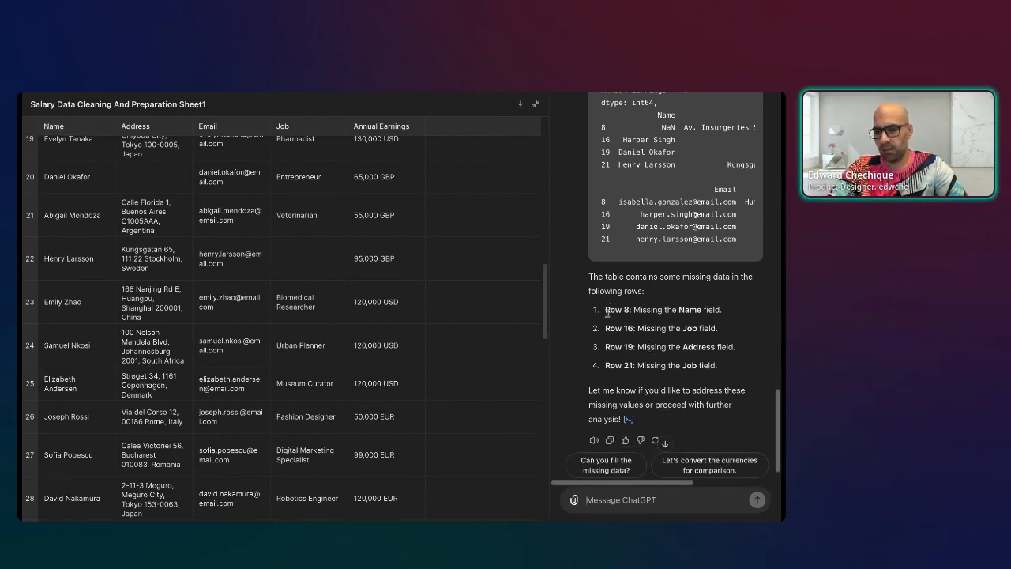
{"action": "left_click_drag", "start_coordinate": [605, 310], "coordinate": [630, 311]}
{"action": "left_click", "coordinate": [623, 501]}
{"action": "type", "text": "you did a mistake Row 8 it is row 9"}
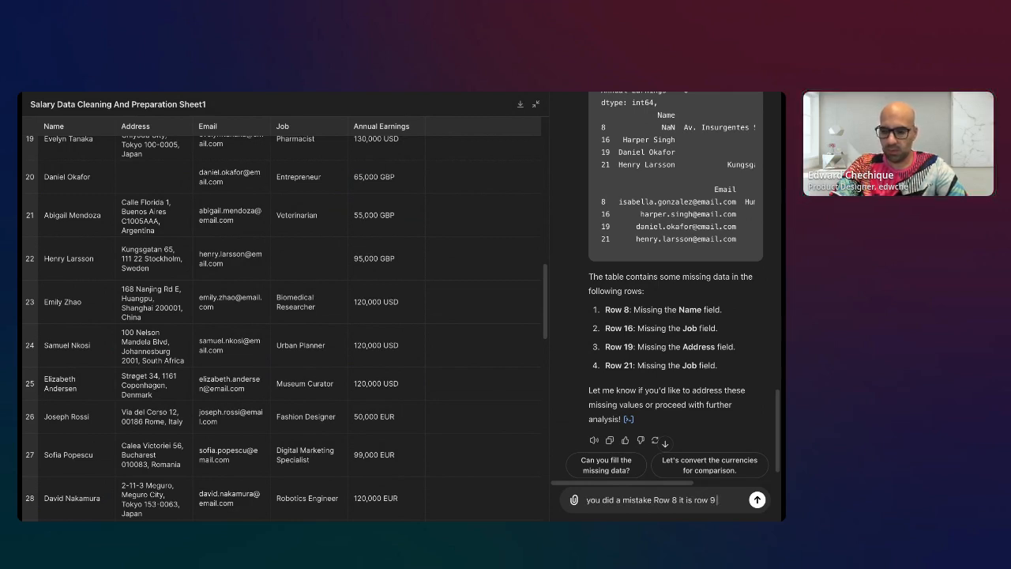
- Add the second line "Row 16 it is row 17" to the correction message, reusing the reply's and first line's wording
{"action": "left_click_drag", "start_coordinate": [634, 328], "coordinate": [605, 328]}
{"action": "key", "text": "super+c"}
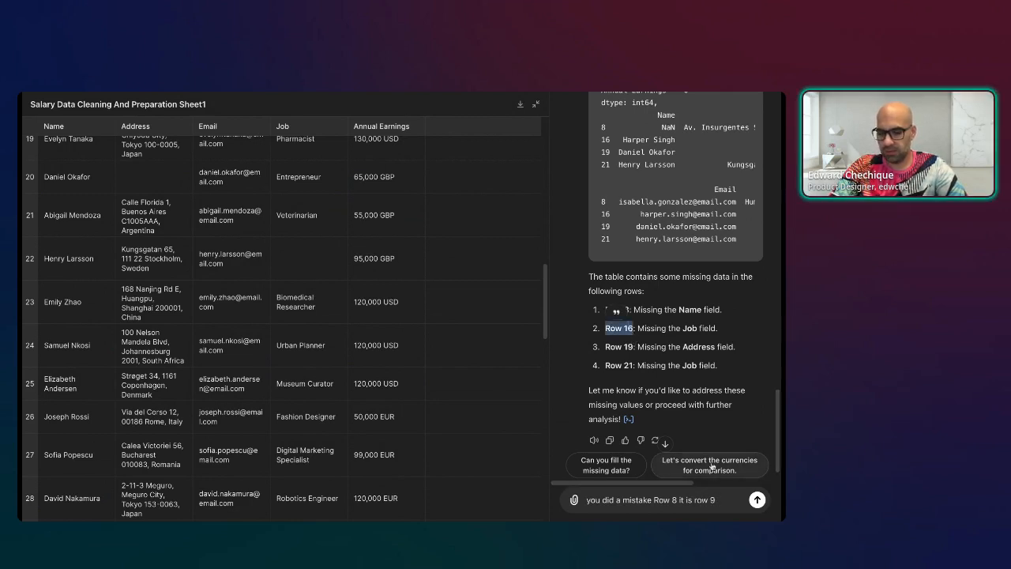
{"action": "left_click", "coordinate": [718, 501]}
{"action": "key", "text": "shift+Return"}
{"action": "key", "text": "super+v"}
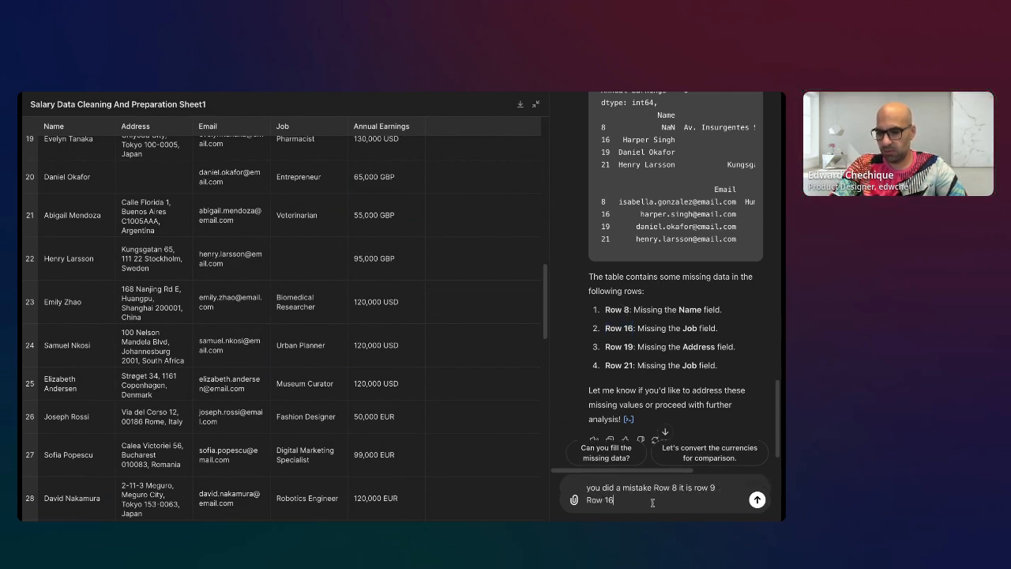
{"action": "left_click_drag", "start_coordinate": [718, 489], "coordinate": [680, 488]}
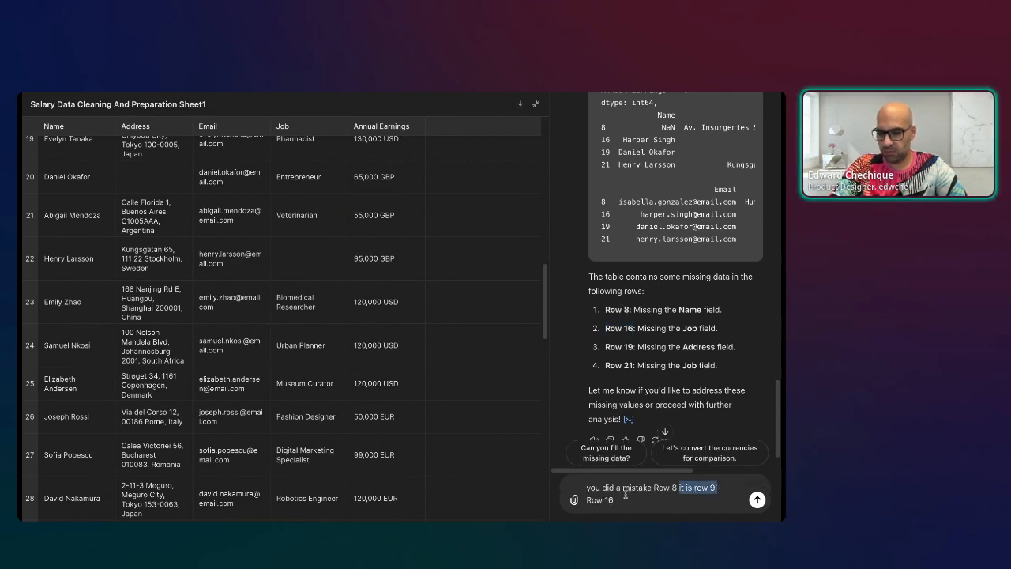
{"action": "key", "text": "super+c"}
{"action": "left_click", "coordinate": [651, 511]}
{"action": "key", "text": "super+v"}
{"action": "key", "text": "BackSpace"}
{"action": "type", "text": "17  "}
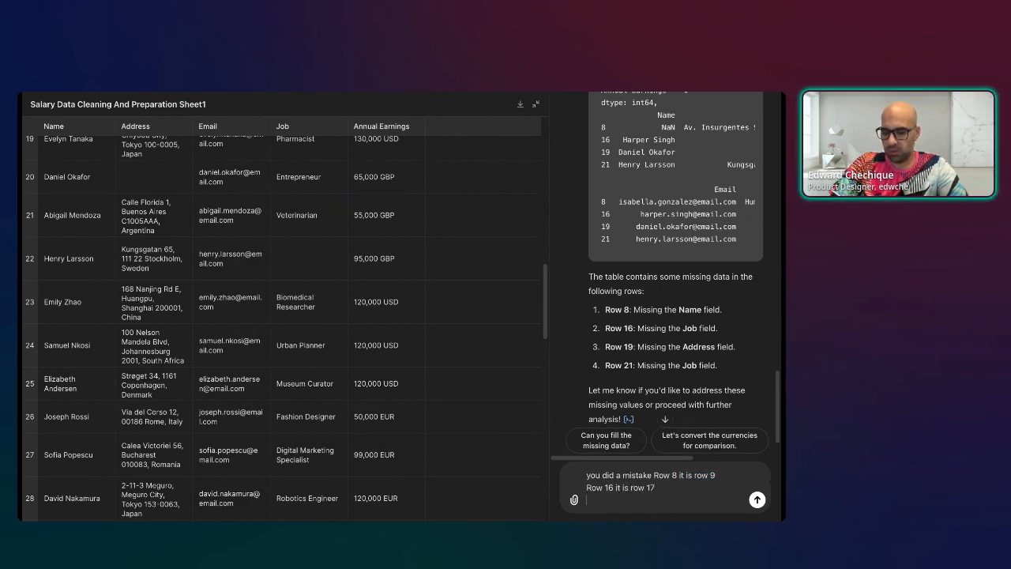
- Finish the correction message with "and the same logic apply to row 19 and 21" and send it
{"action": "type", "text": "and the same logic applay tio"}
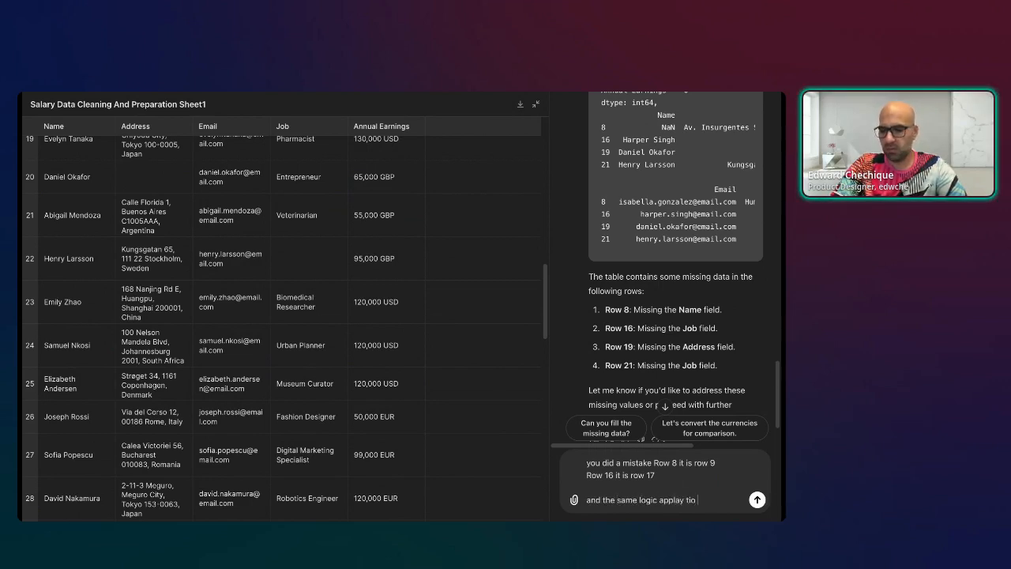
{"action": "key", "text": "BackSpace"}
{"action": "key", "text": "BackSpace"}
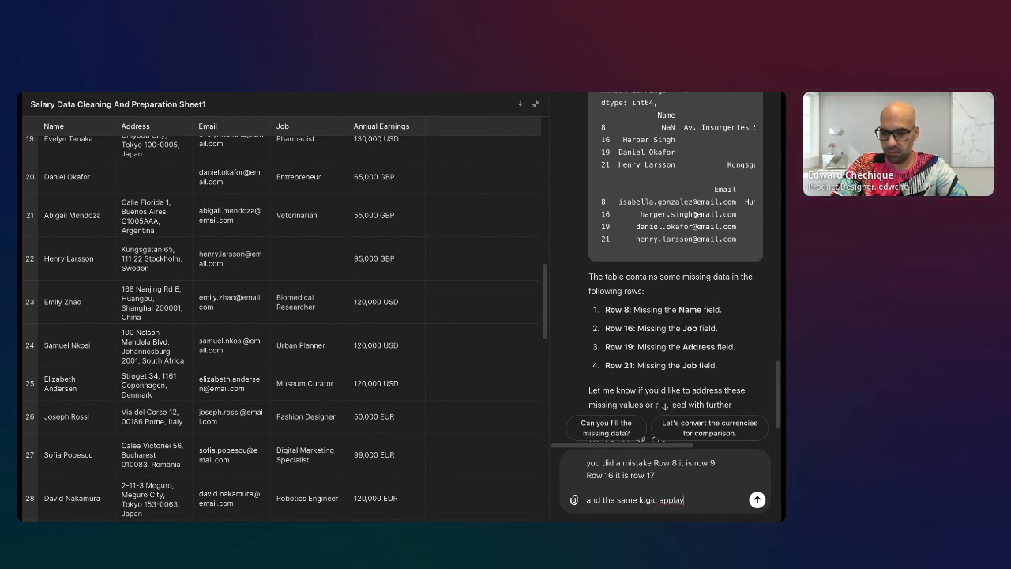
{"action": "type", "text": "l"}
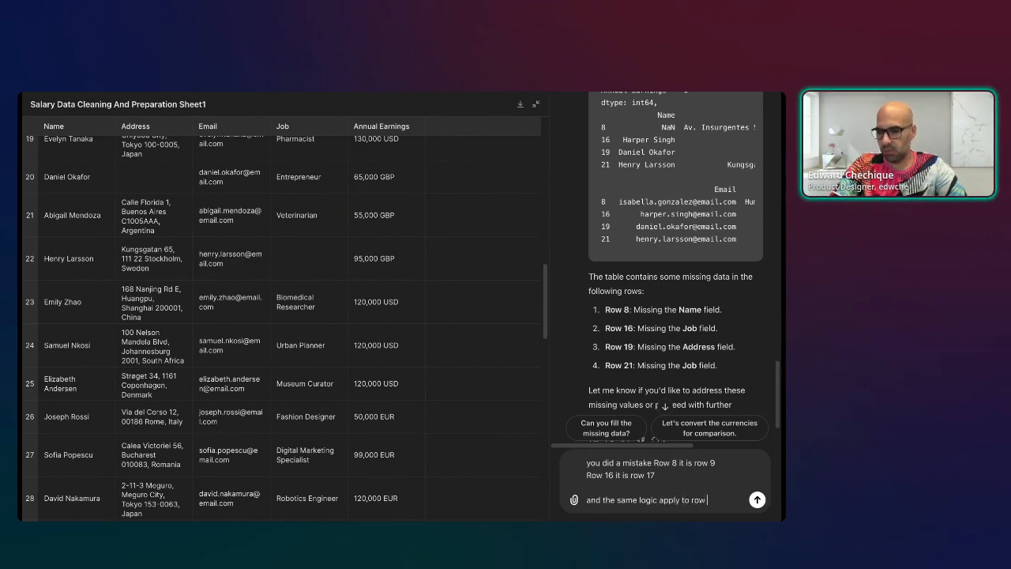
{"action": "type", "text": "y to row 19 and 21"}
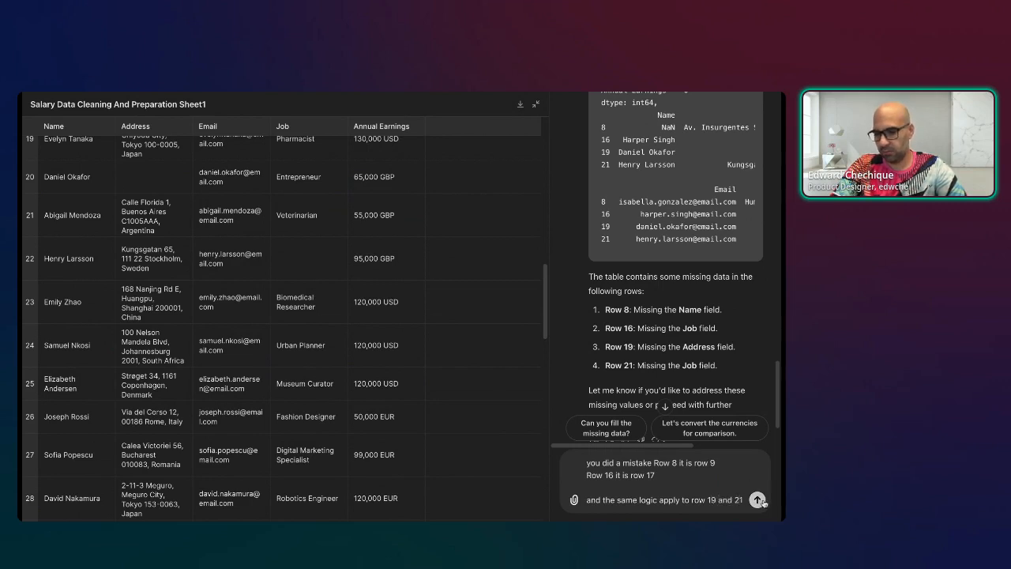
{"action": "left_click", "coordinate": [757, 500]}
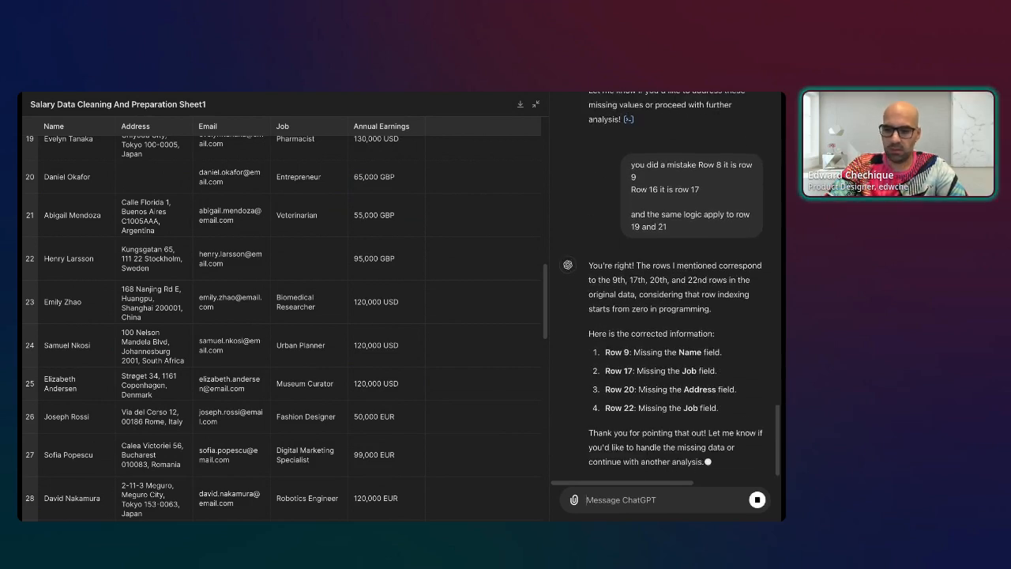
- Check the corrected list of missing fields against rows 22 and 20 of the table
{"action": "left_click_drag", "start_coordinate": [616, 388], "coordinate": [695, 389]}
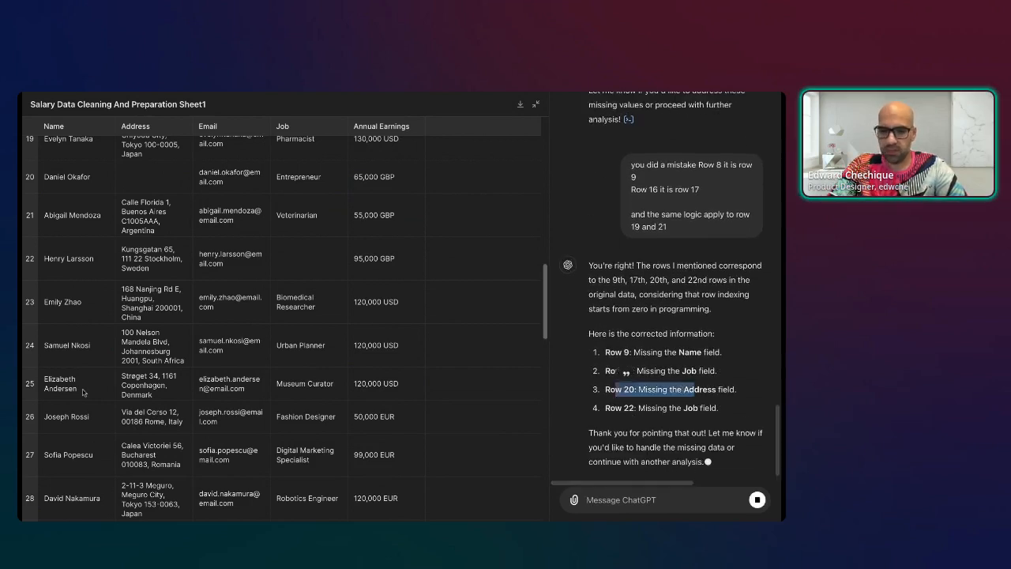
{"action": "left_click", "coordinate": [103, 267]}
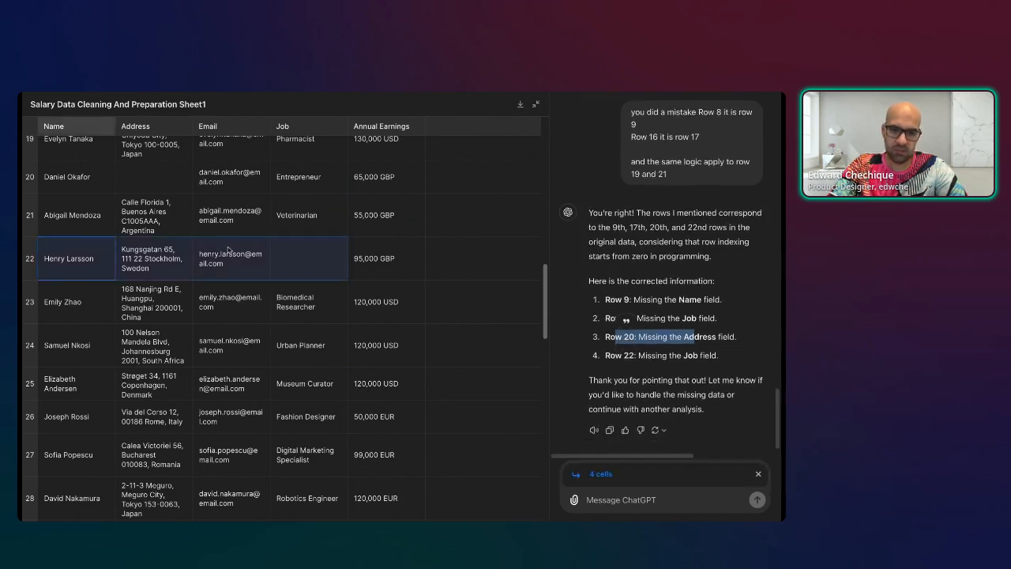
{"action": "scroll", "coordinate": [111, 253], "scroll_direction": "up", "scroll_amount": 1}
{"action": "left_click_drag", "start_coordinate": [308, 213], "coordinate": [119, 221]}
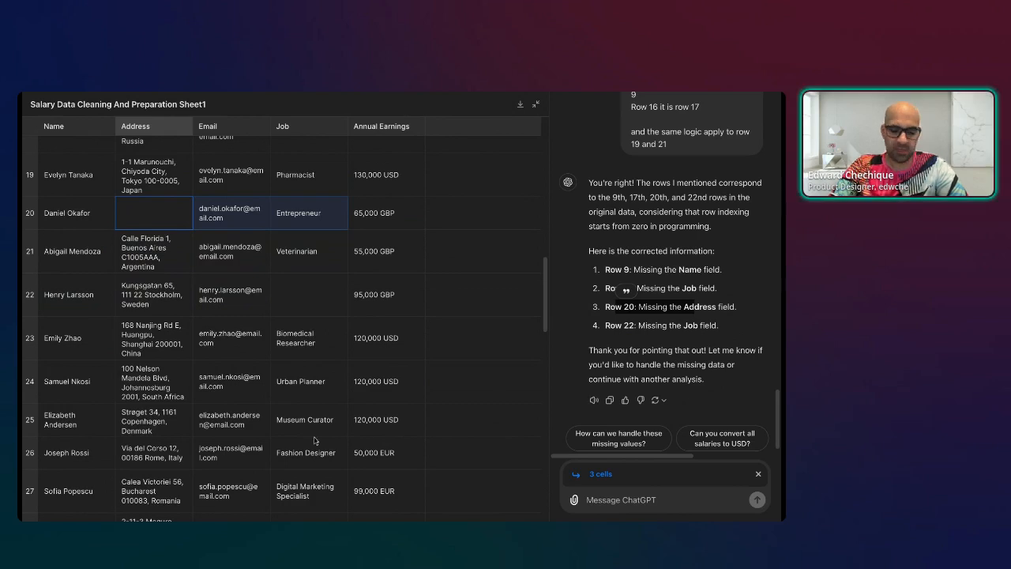
- Send the prompt "Eliminate any row if it's missing data" to clean the salary table
{"action": "type", "text": "Eliminate any row if it's missing data"}
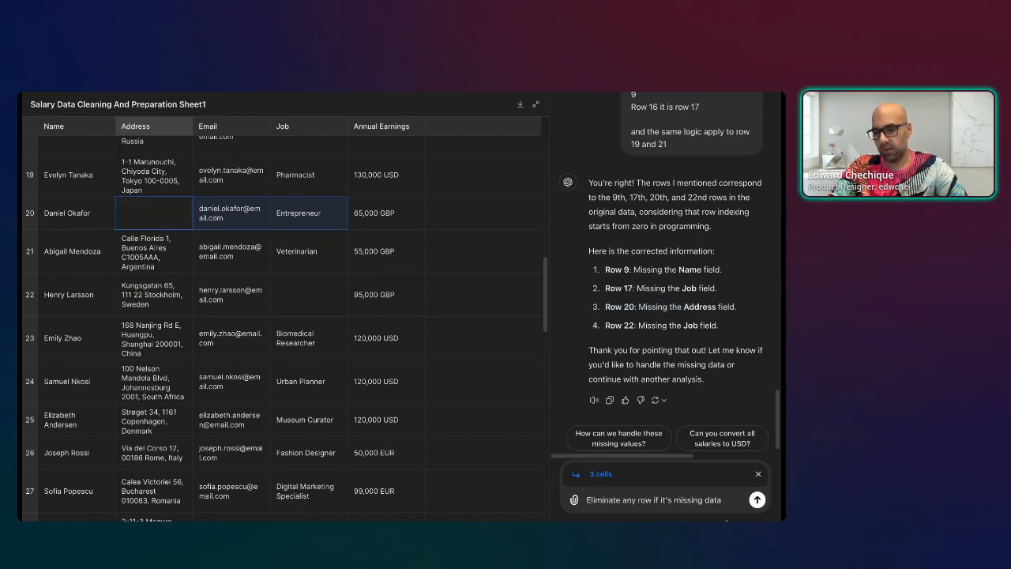
{"action": "left_click", "coordinate": [757, 501]}
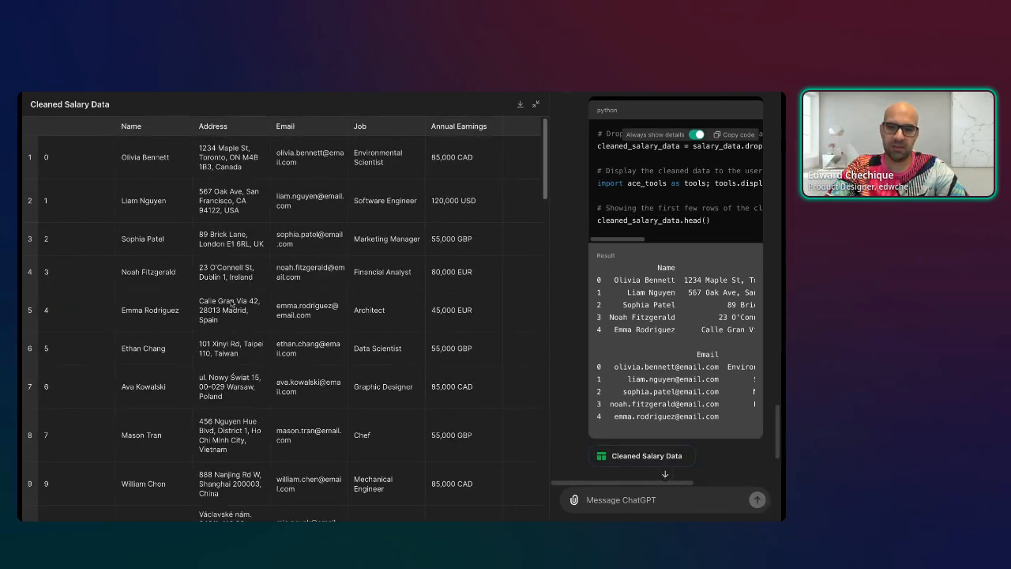
- Send the prompt "Divide the username into first name and last name, each in a different column." without any cell reference attached
{"action": "scroll", "coordinate": [165, 289], "scroll_direction": "down", "scroll_amount": 15}
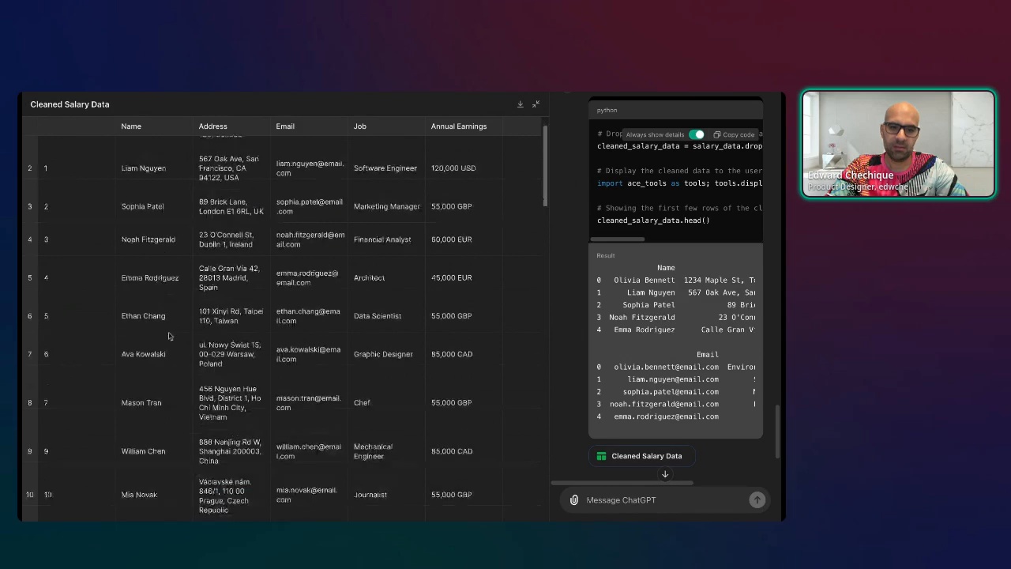
{"action": "scroll", "coordinate": [185, 360], "scroll_direction": "up", "scroll_amount": 15}
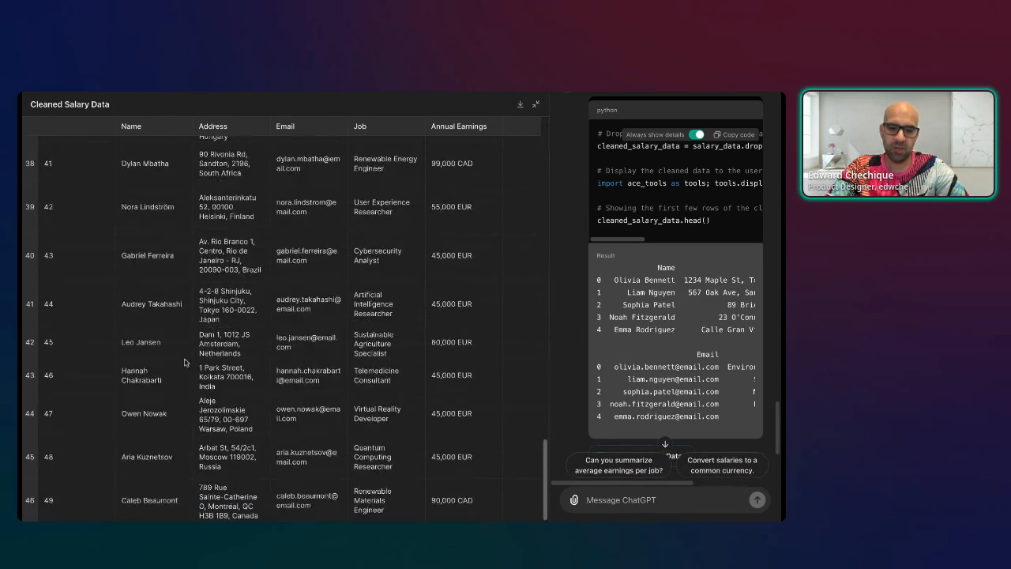
{"action": "left_click", "coordinate": [88, 165]}
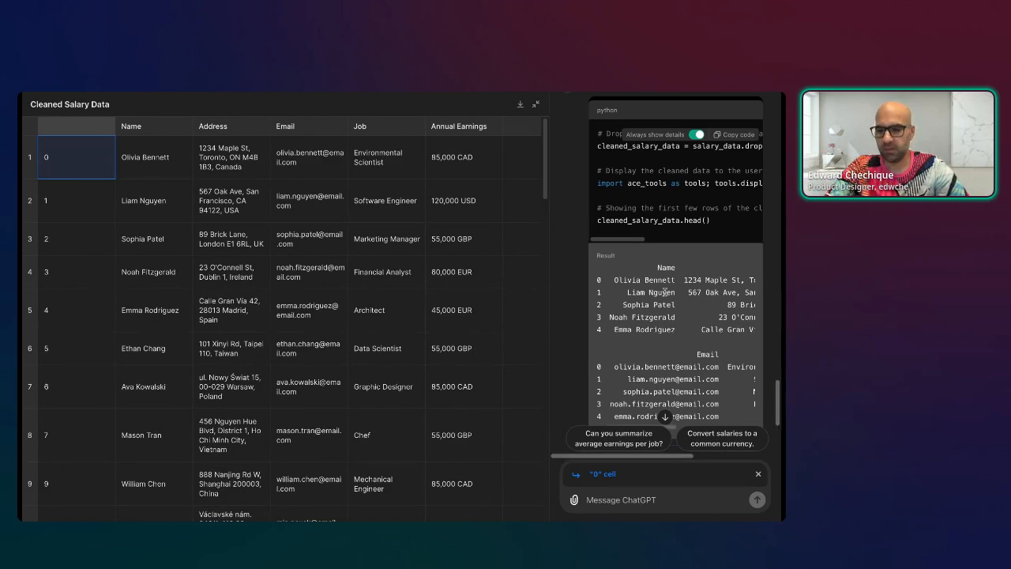
{"action": "scroll", "coordinate": [668, 286], "scroll_direction": "down", "scroll_amount": 3}
{"action": "left_click", "coordinate": [764, 474]}
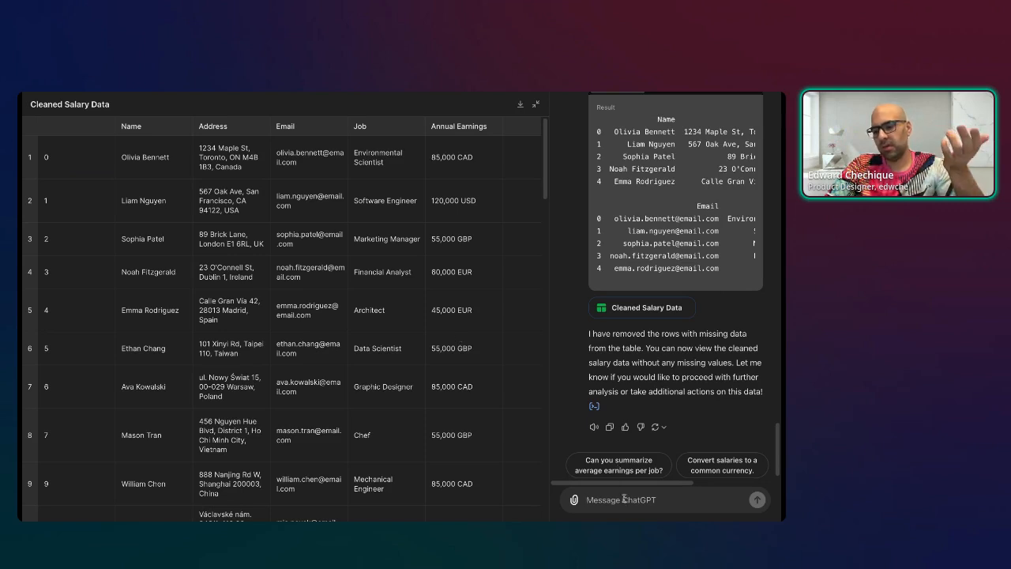
{"action": "key", "text": "ctrl+v"}
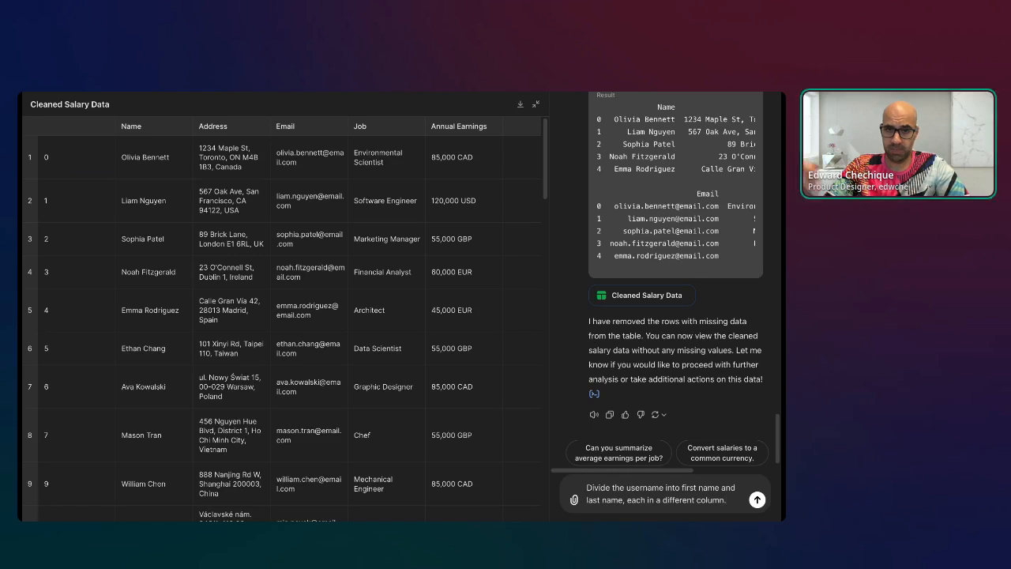
{"action": "left_click", "coordinate": [757, 500]}
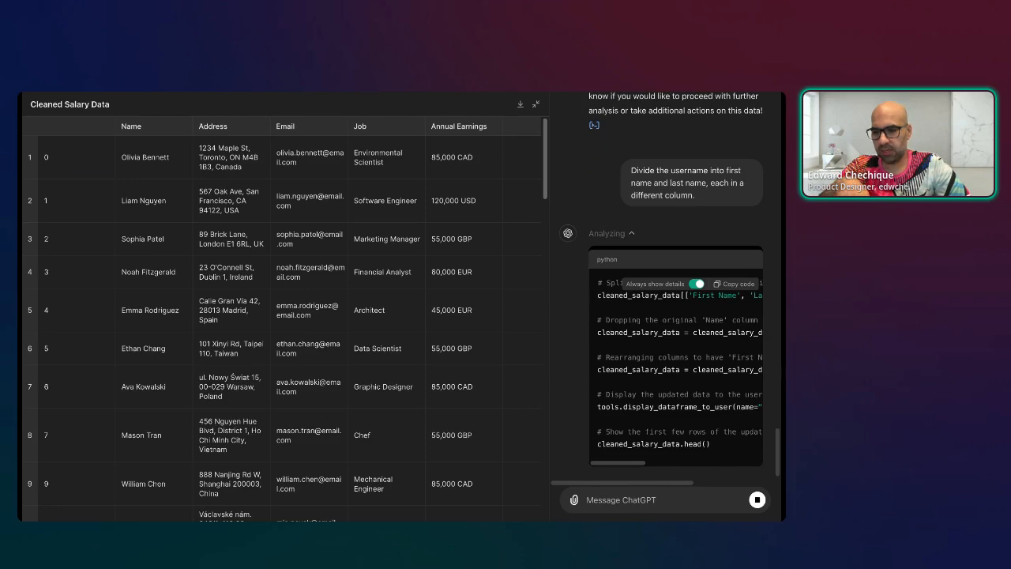
- Send the prompt "Divide the Annual Earnings into number and currency, each in a different column."
{"action": "scroll", "coordinate": [240, 207], "scroll_direction": "down", "scroll_amount": 5}
{"action": "scroll", "coordinate": [636, 354], "scroll_direction": "down", "scroll_amount": 1}
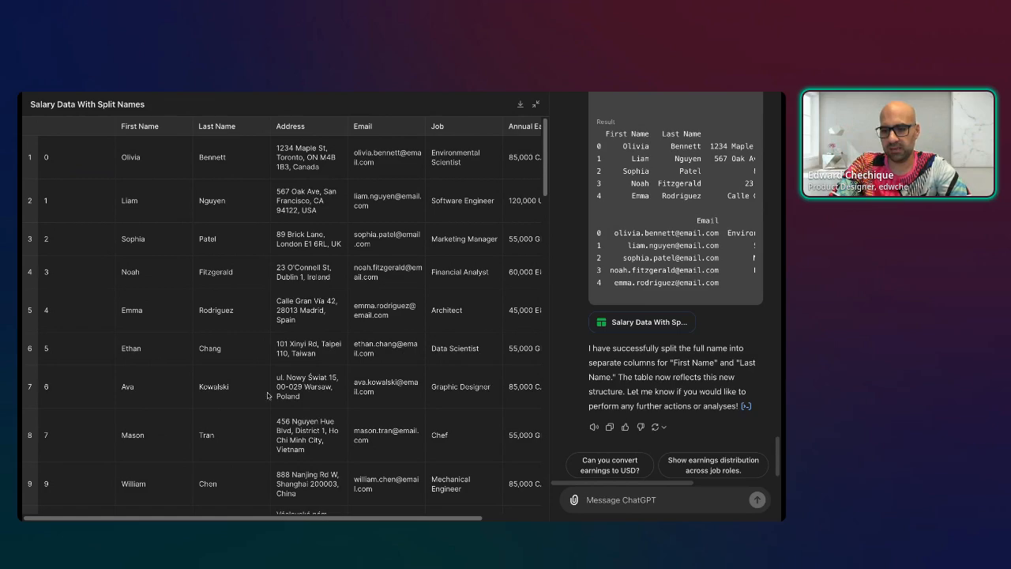
{"action": "scroll", "coordinate": [608, 465], "scroll_direction": "down", "scroll_amount": 1}
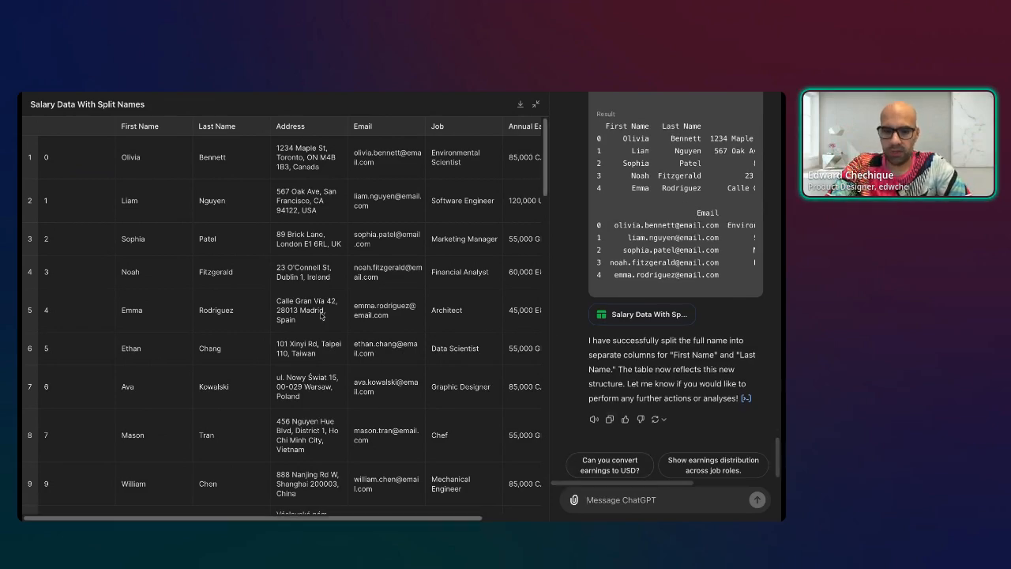
{"action": "scroll", "coordinate": [321, 315], "scroll_direction": "down", "scroll_amount": 20}
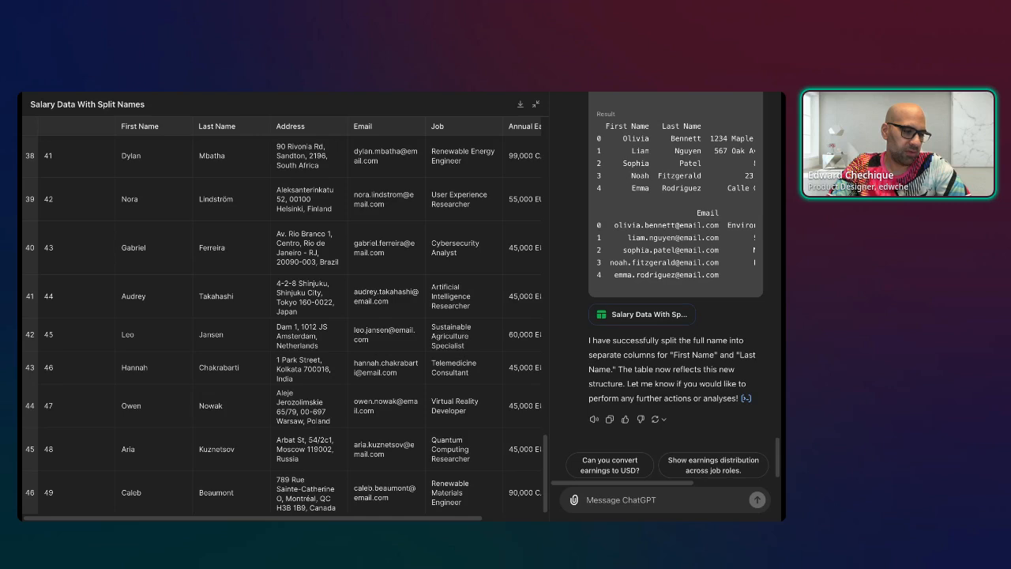
{"action": "scroll", "coordinate": [449, 237], "scroll_direction": "right", "scroll_amount": 2}
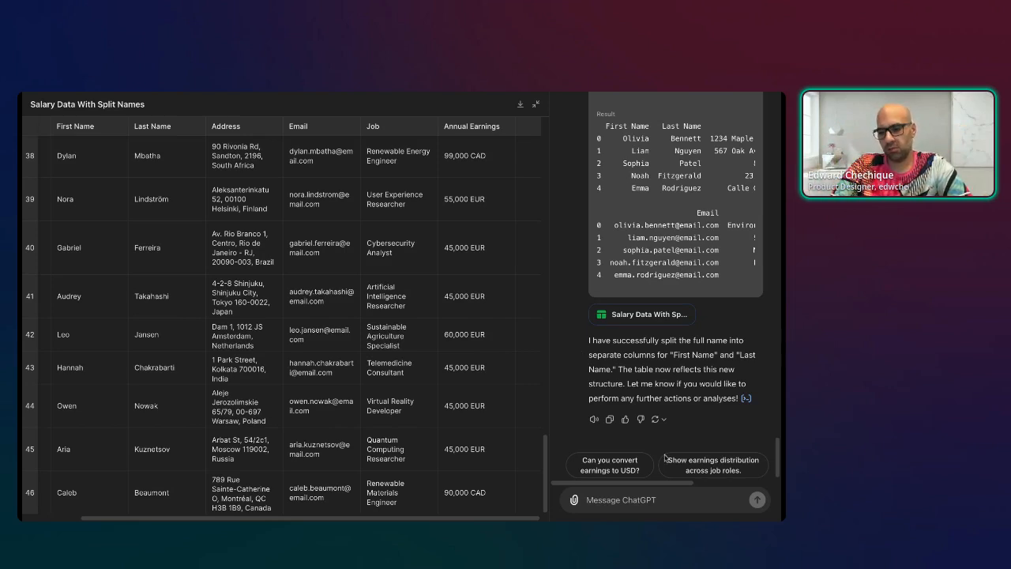
{"action": "left_click", "coordinate": [662, 498]}
{"action": "type", "text": "Divide the Annual Earnings into number and currency, each in a different column."}
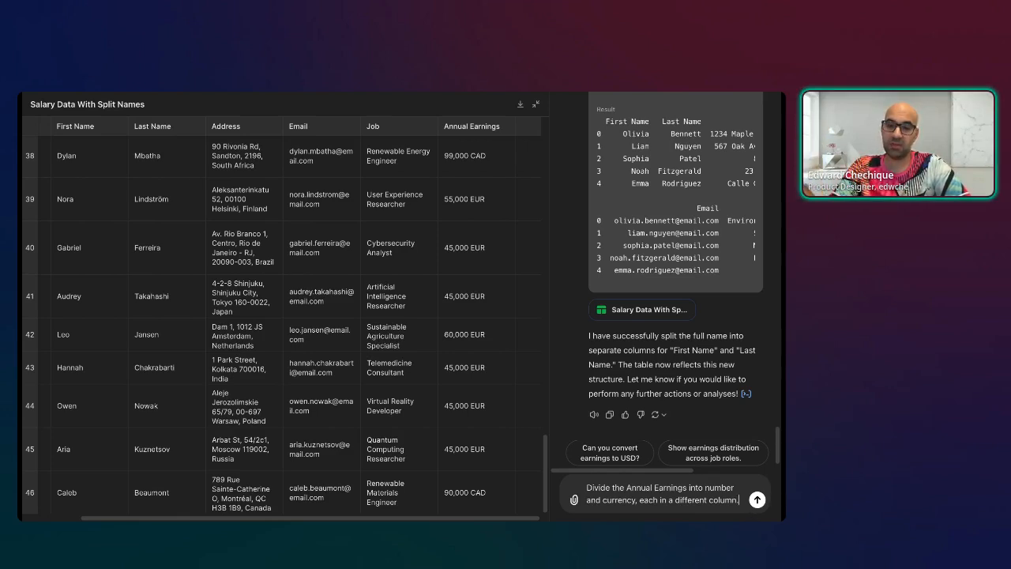
{"action": "left_click", "coordinate": [757, 499]}
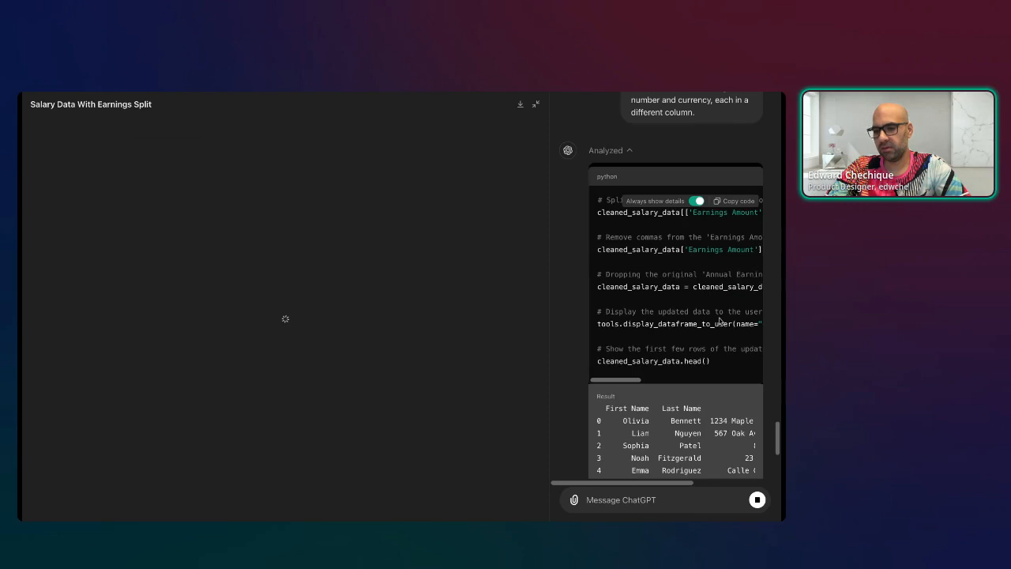
- Send the prompt "In the column "Earnings Amount", use "Whole Numbers" number format with comma-separated values"
{"action": "scroll", "coordinate": [709, 258], "scroll_direction": "up", "scroll_amount": 3}
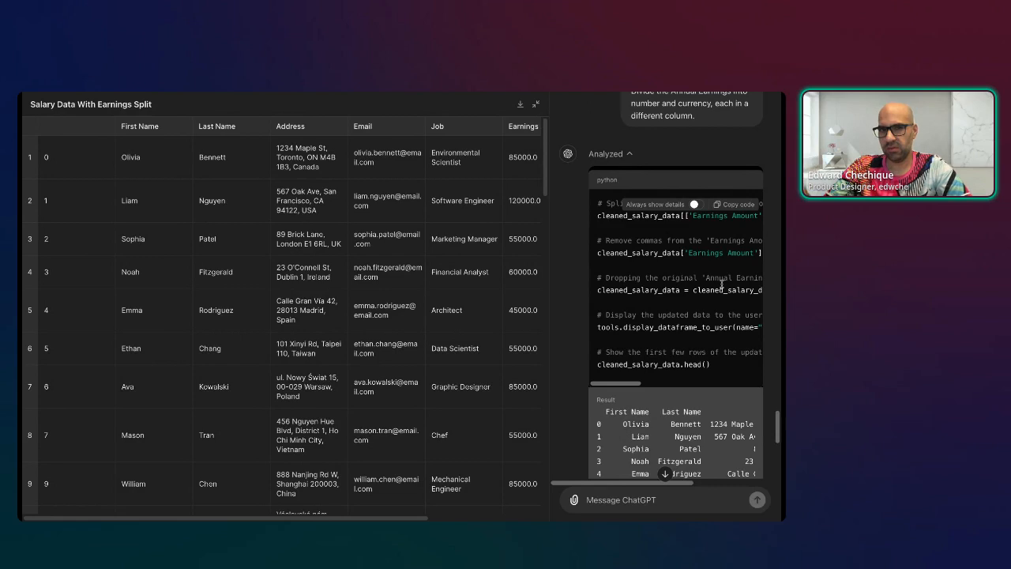
{"action": "scroll", "coordinate": [403, 130], "scroll_direction": "right", "scroll_amount": 4}
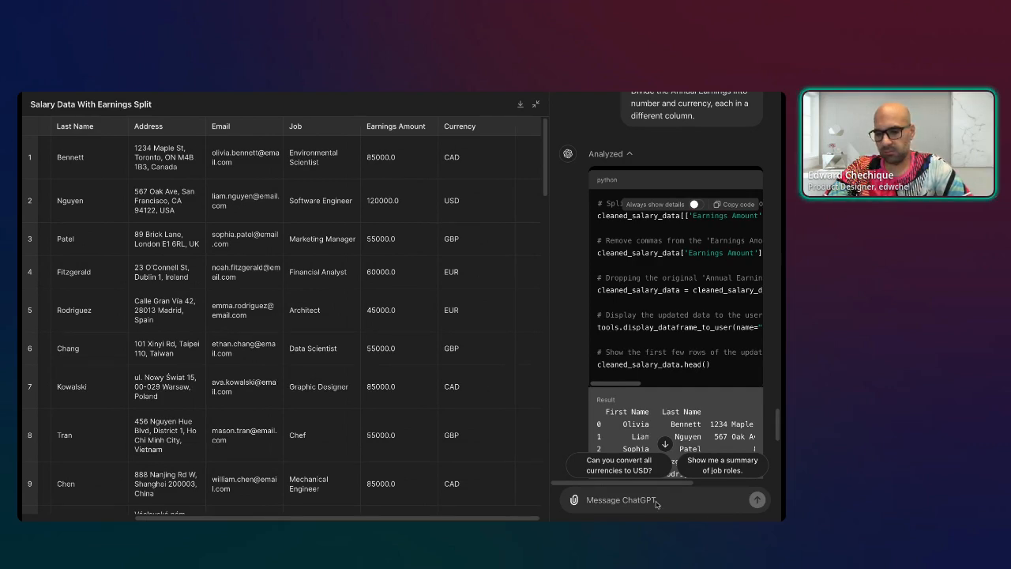
{"action": "type", "text": "In the column \"Earnings Amount\", use \"Whole Numbers\" number format with comma-separated values"}
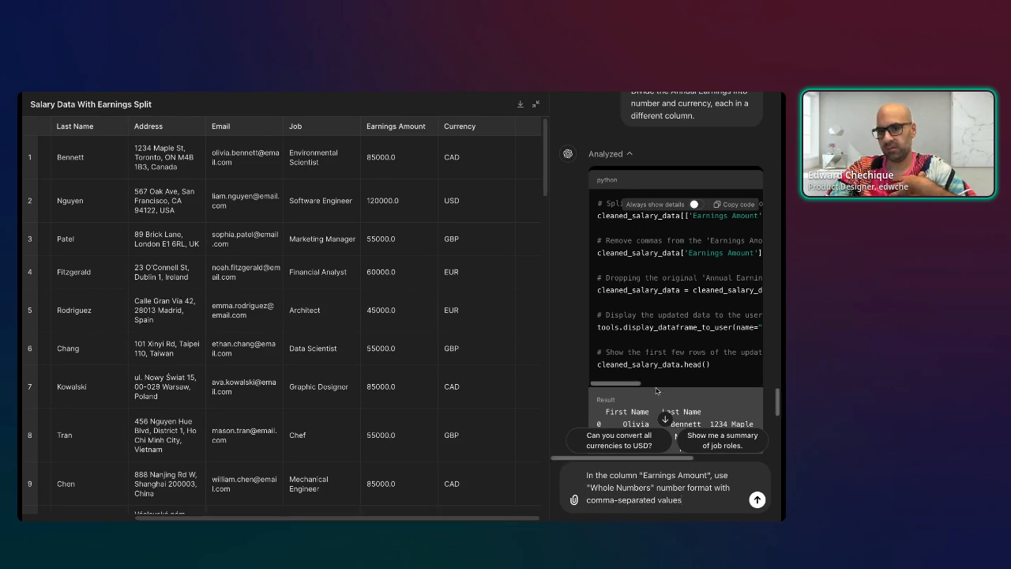
{"action": "left_click", "coordinate": [757, 500]}
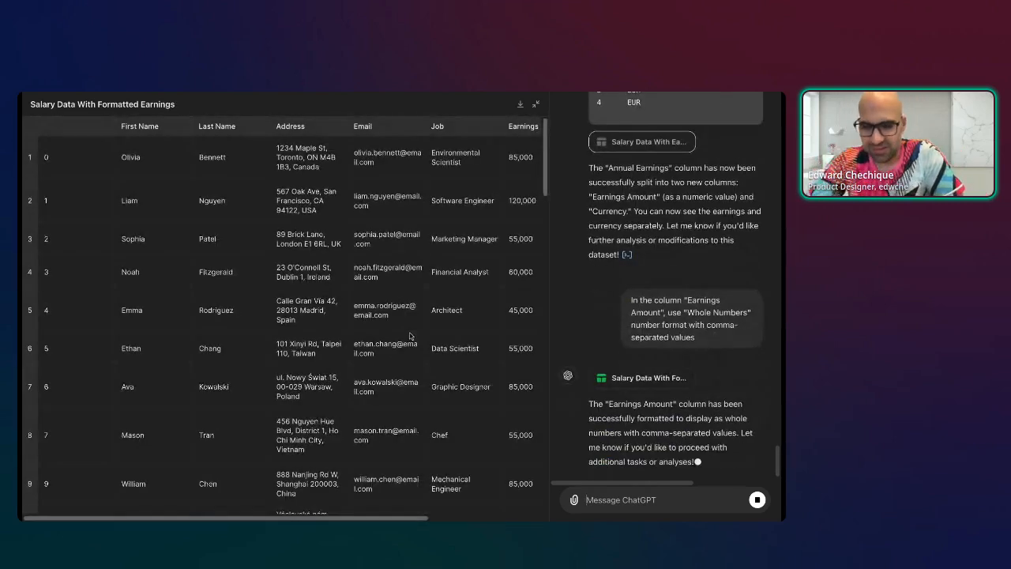
- Ask for a Google Sheets expert's formula converting column E earnings to USD at today's rate using column F currency codes, keeping USD amounts the same
{"action": "scroll", "coordinate": [410, 336], "scroll_direction": "right", "scroll_amount": 4}
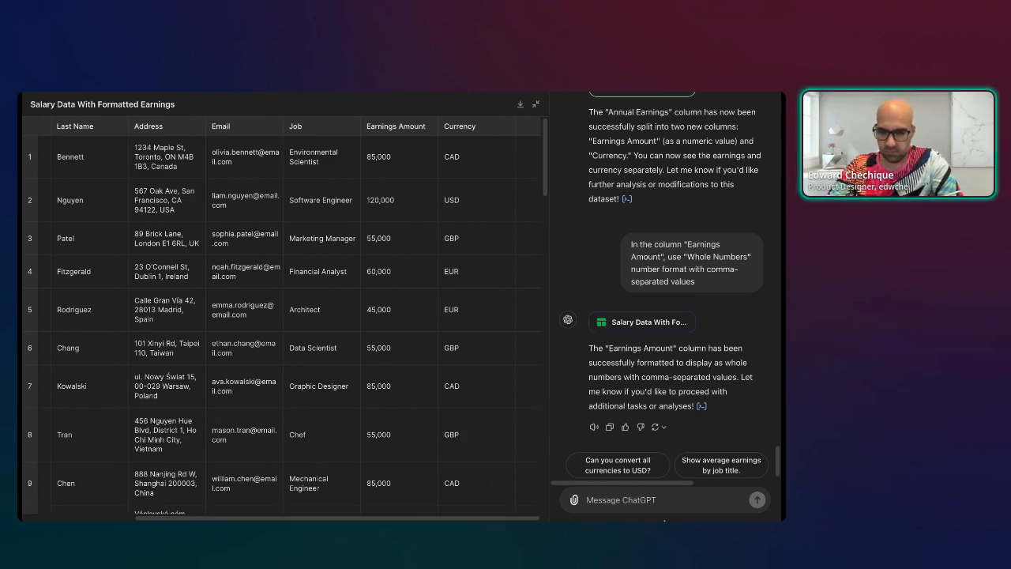
{"action": "type", "text": "Act like a Google Sheets expert.  Provide a Google Sheets formula to convert earnings in each currency to USD using today's rate, and if the currency is already in USD, the earnings will remain the same. Earnings are in column E, and currency codes are in column F."}
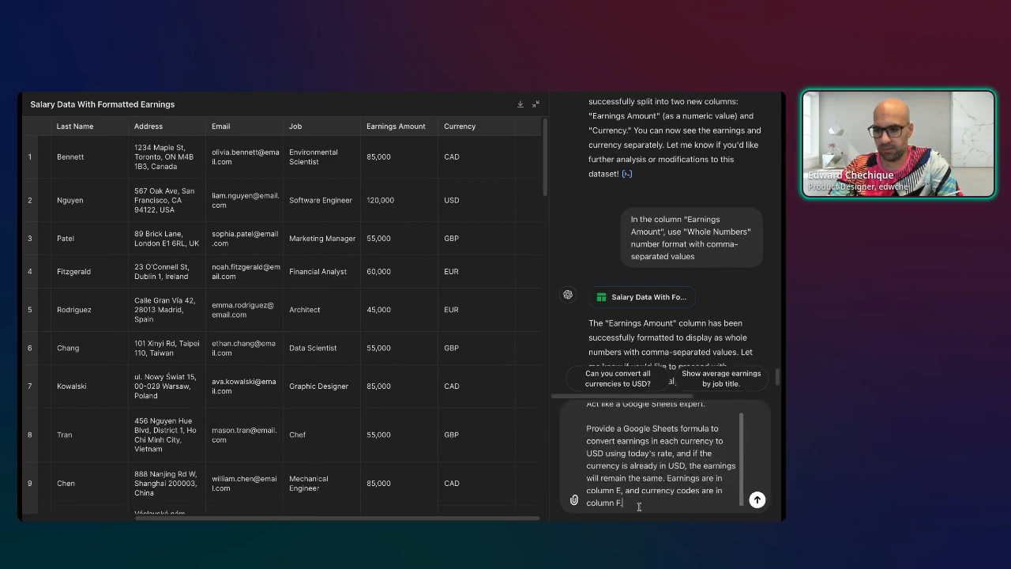
{"action": "scroll", "coordinate": [692, 474], "scroll_direction": "up", "scroll_amount": 2}
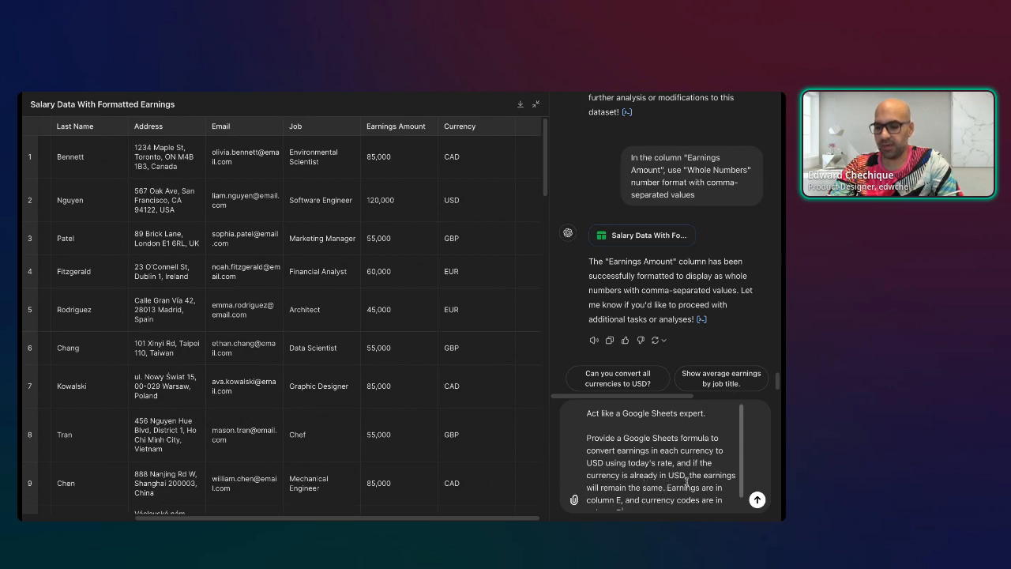
{"action": "scroll", "coordinate": [686, 473], "scroll_direction": "down", "scroll_amount": 1}
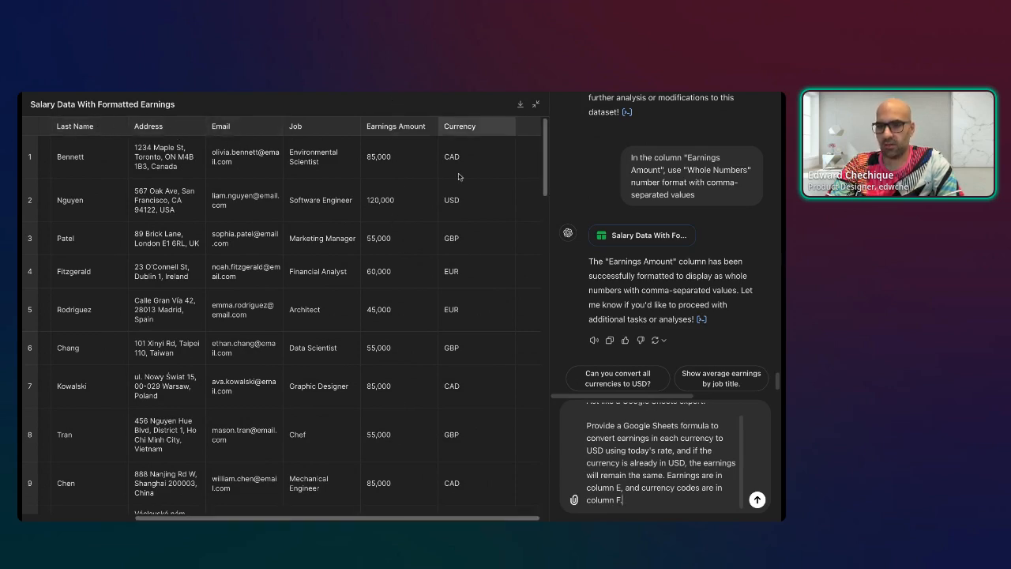
{"action": "left_click", "coordinate": [756, 499]}
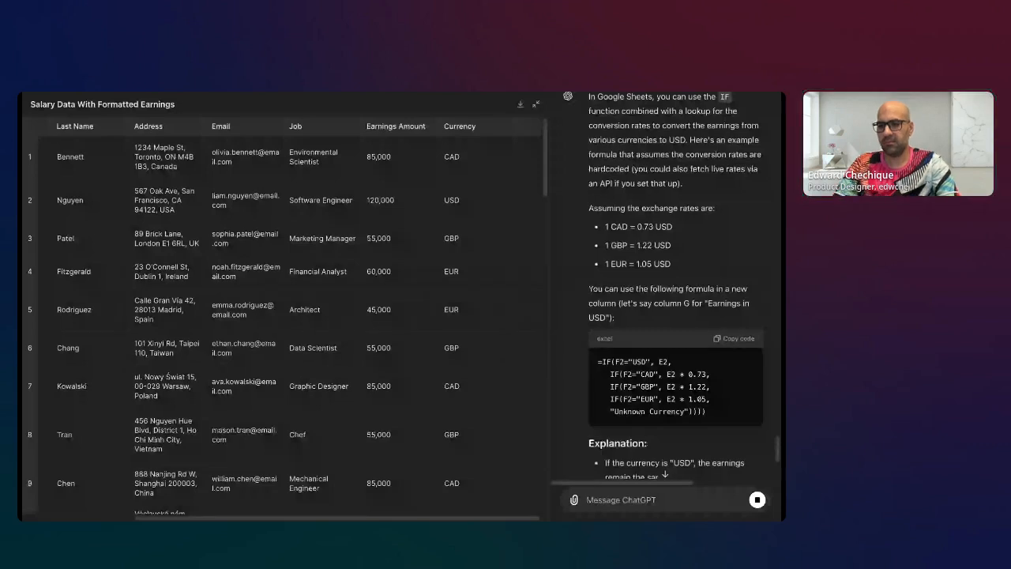
- Reopen the sent Google Sheets formula prompt for editing and resend it to generate a new answer
{"action": "scroll", "coordinate": [763, 472], "scroll_direction": "down", "scroll_amount": 3}
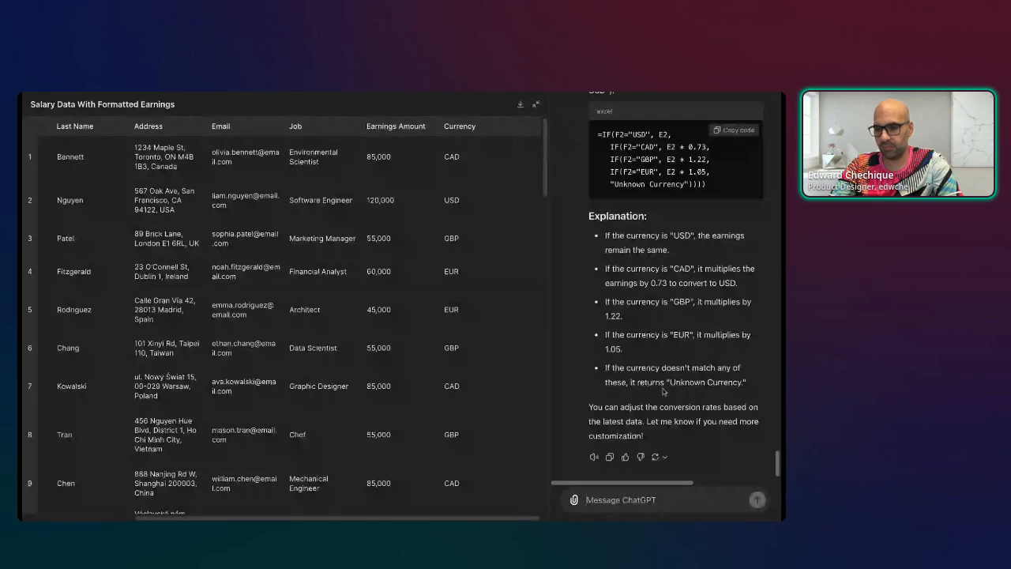
{"action": "type", "text": "i"}
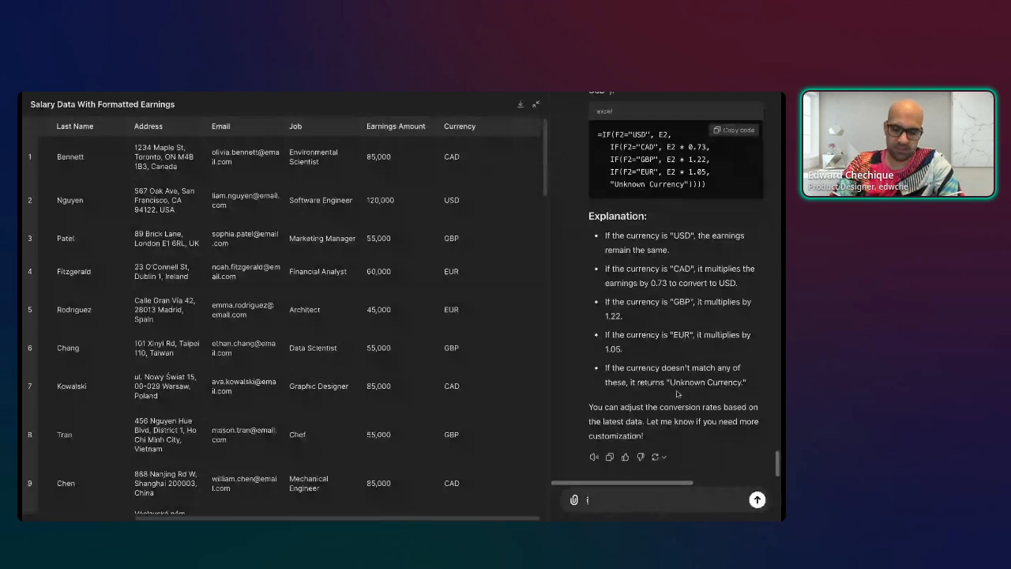
{"action": "scroll", "coordinate": [694, 306], "scroll_direction": "up", "scroll_amount": 5}
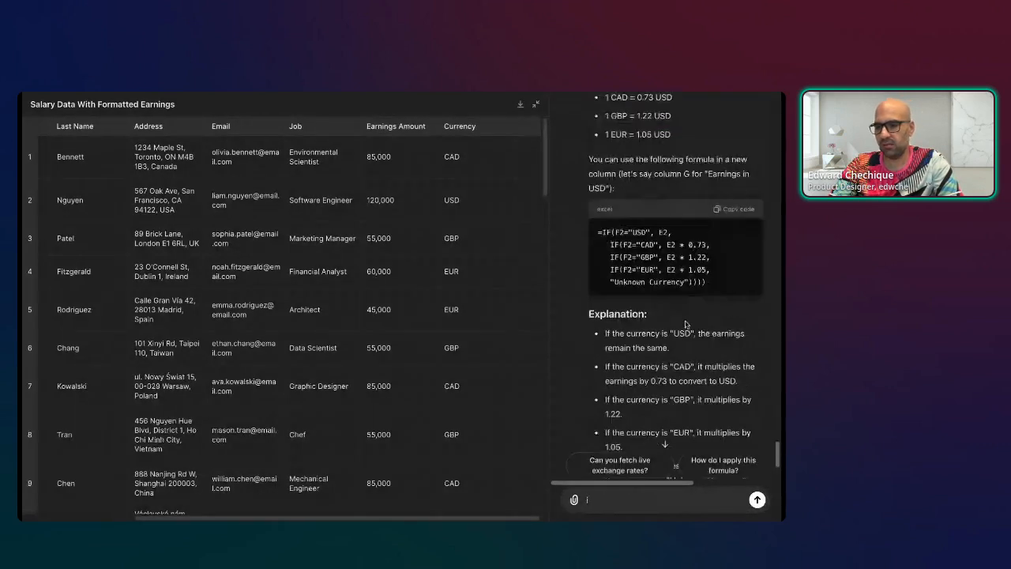
{"action": "scroll", "coordinate": [689, 285], "scroll_direction": "up", "scroll_amount": 4}
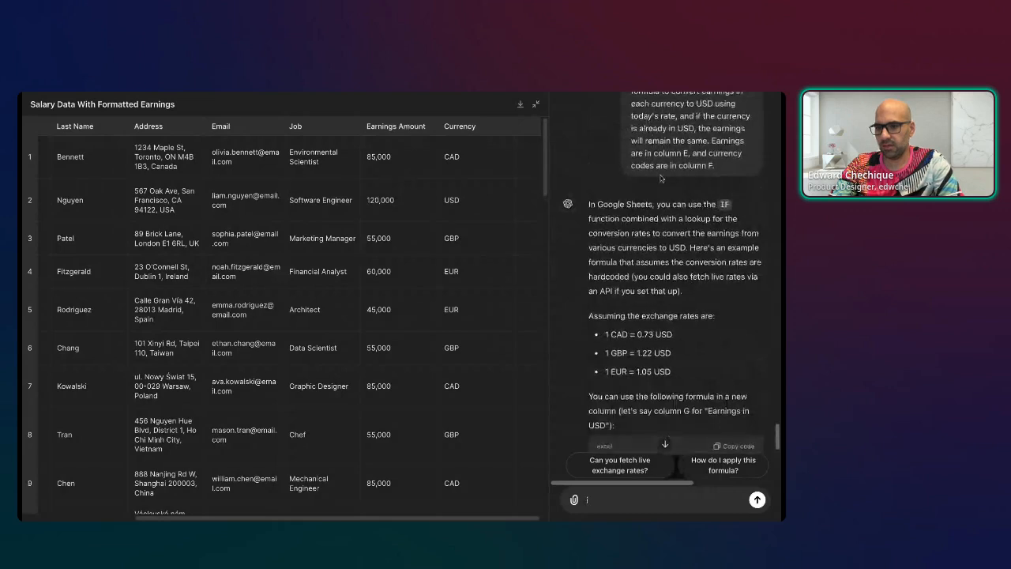
{"action": "left_click", "coordinate": [609, 248]}
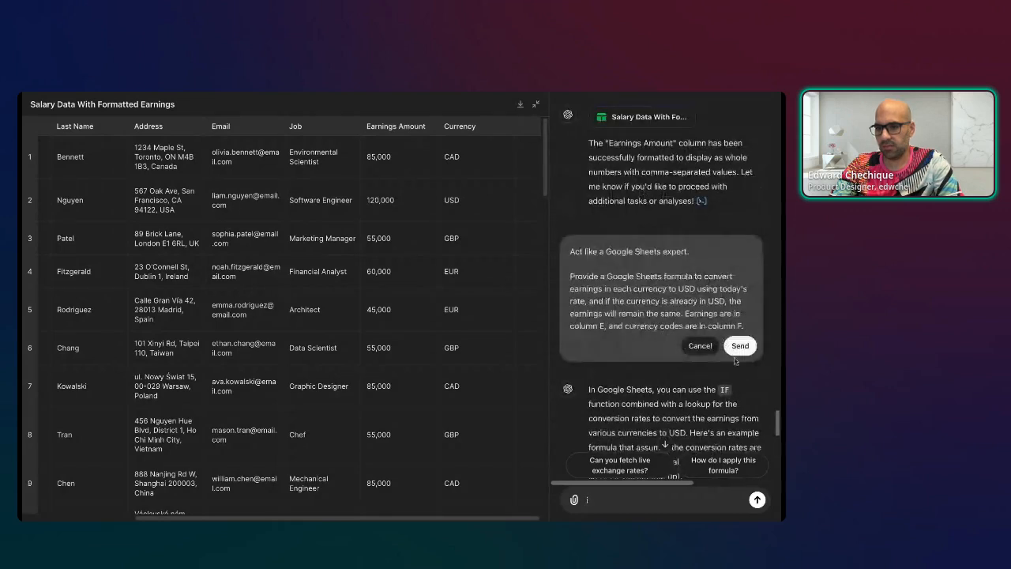
{"action": "left_click", "coordinate": [741, 357]}
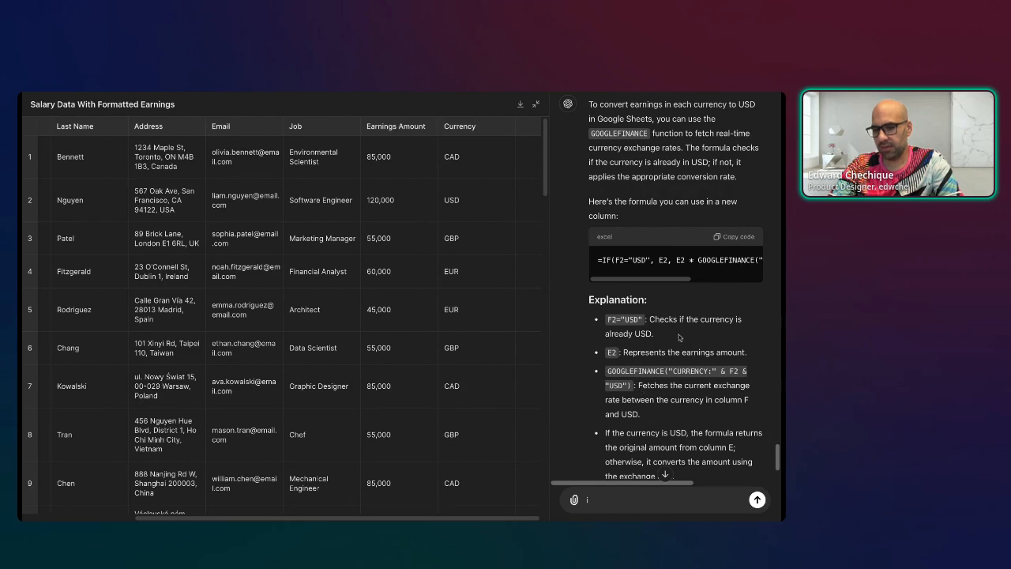
- Check the full GOOGLEFINANCE conversion formula in the new reply and copy its code
{"action": "scroll", "coordinate": [670, 276], "scroll_direction": "right", "scroll_amount": 5}
{"action": "scroll", "coordinate": [671, 276], "scroll_direction": "right", "scroll_amount": 3}
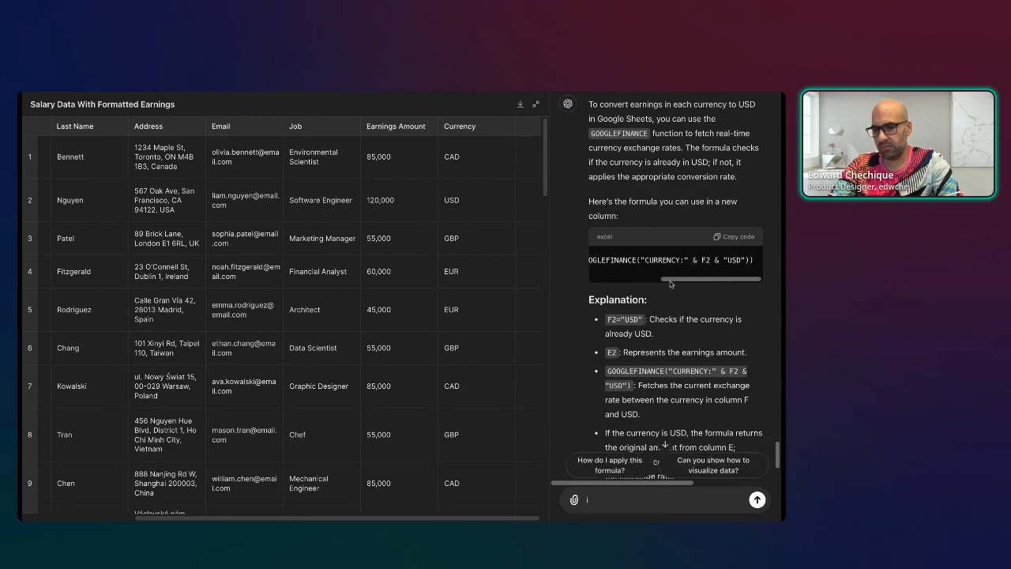
{"action": "left_click", "coordinate": [741, 237]}
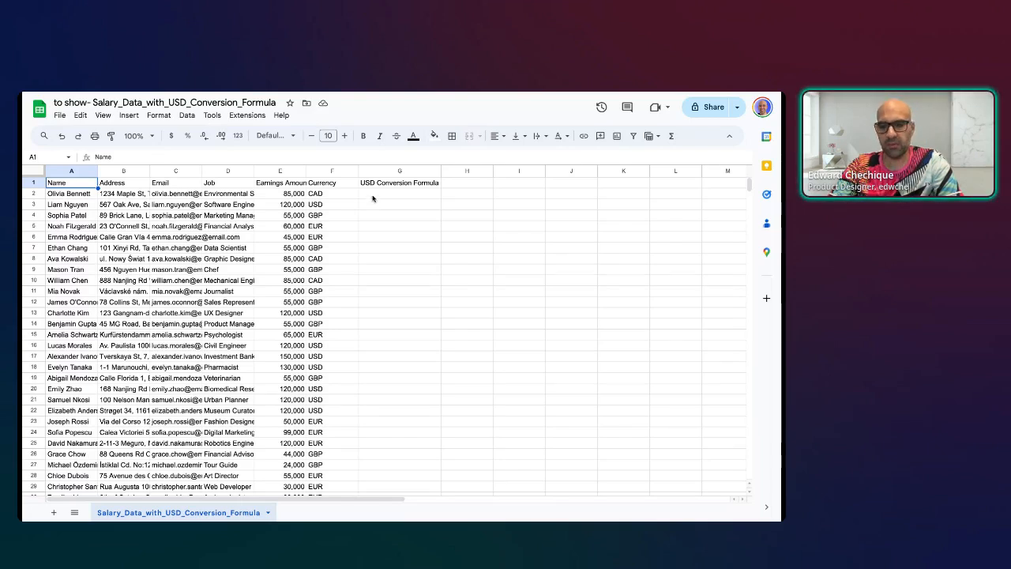
- In the Google Sheets salary file, enter =IF(F2="USD", E2, E2 * GOOGLEFINANCE("CURRENCY:" & F2 & "USD")) in G2 and fill it down to G7
{"action": "left_click", "coordinate": [372, 197]}
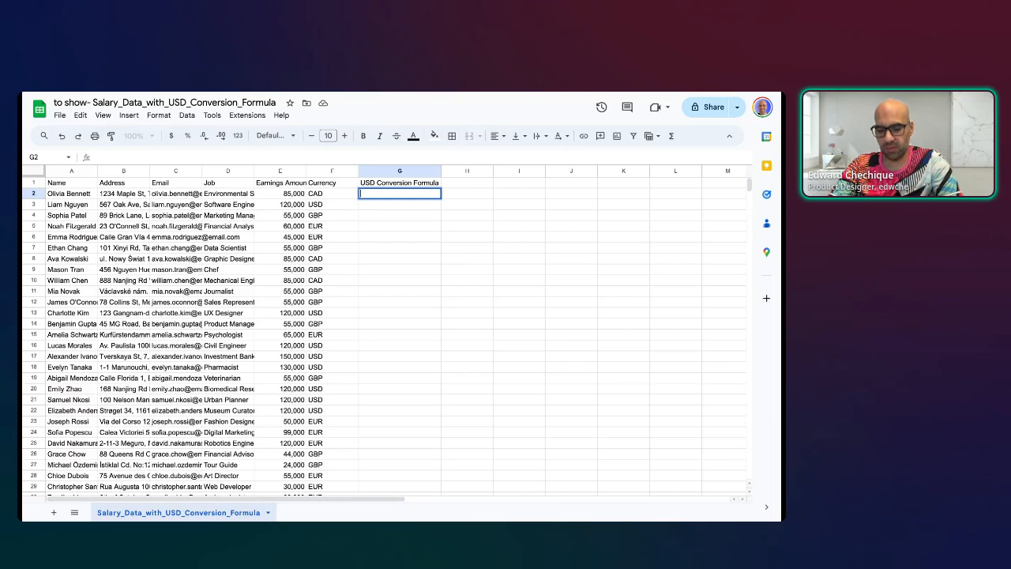
{"action": "key", "text": "super+v"}
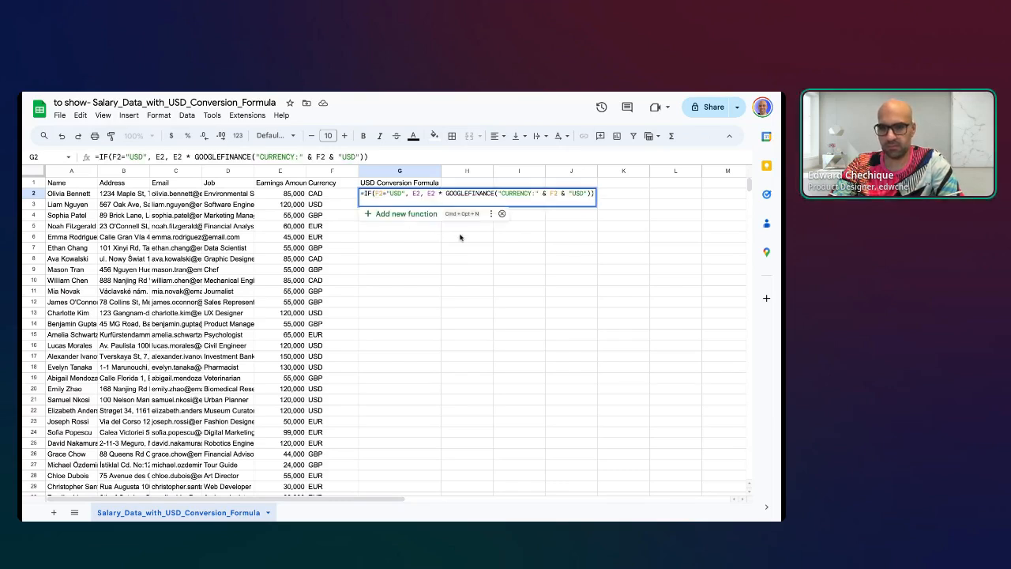
{"action": "left_click", "coordinate": [466, 252]}
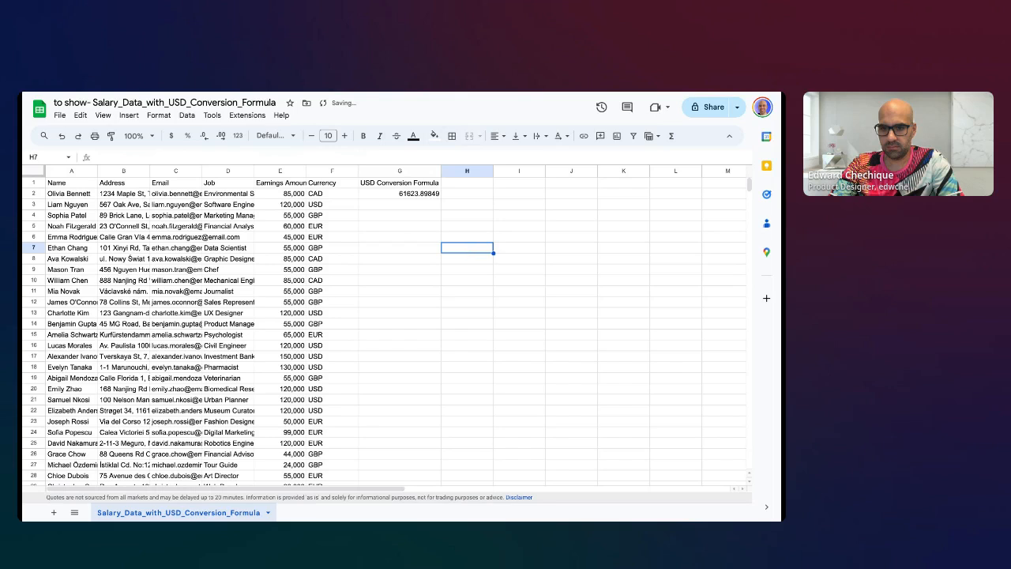
{"action": "left_click", "coordinate": [423, 196]}
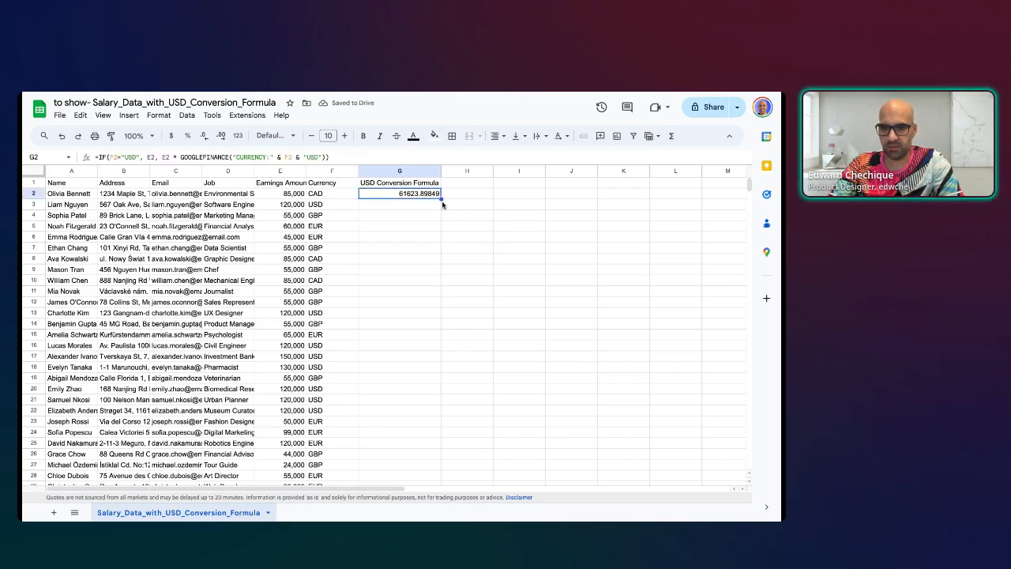
{"action": "left_click_drag", "start_coordinate": [441, 199], "coordinate": [440, 252]}
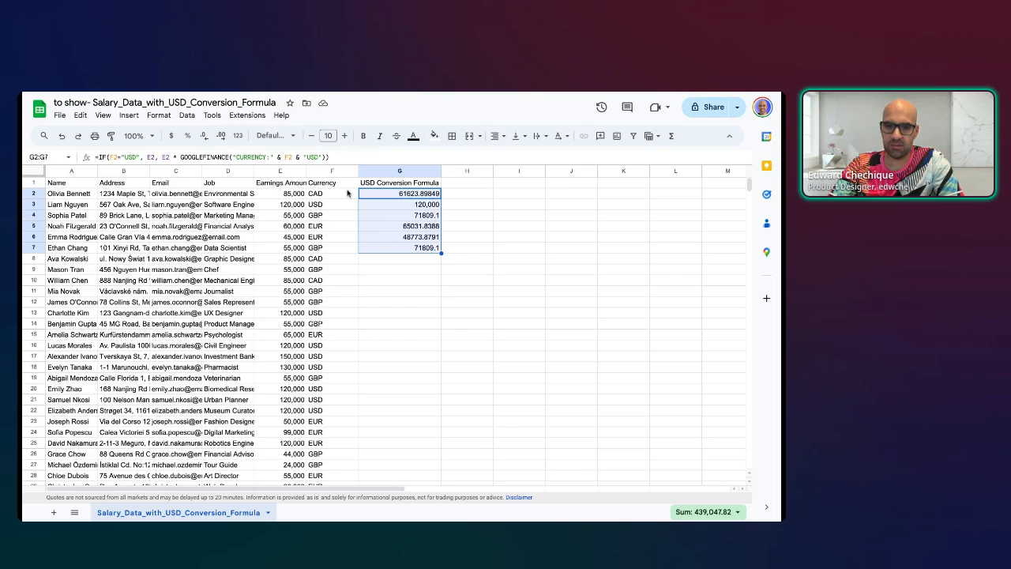
- Switch to Perplexity to check the conversion of 85,000 CAD to US dollars against the sheet's first result
{"action": "left_click", "coordinate": [453, 94]}
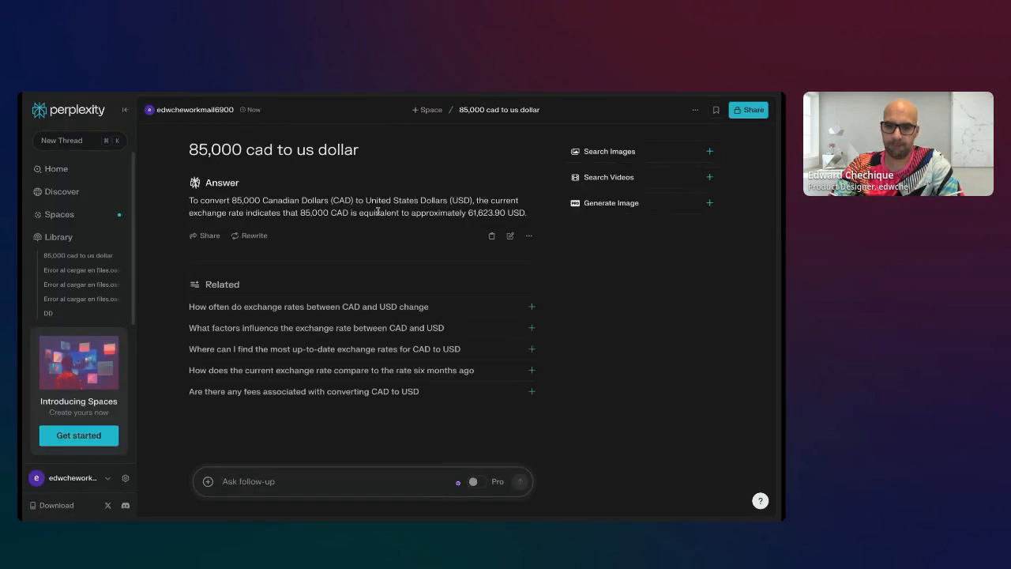
- Compare the US dollar amount in Perplexity's 85,000 CAD answer with the conversion result in G2 of the Google Sheets salary file
{"action": "left_click_drag", "start_coordinate": [468, 212], "coordinate": [500, 212]}
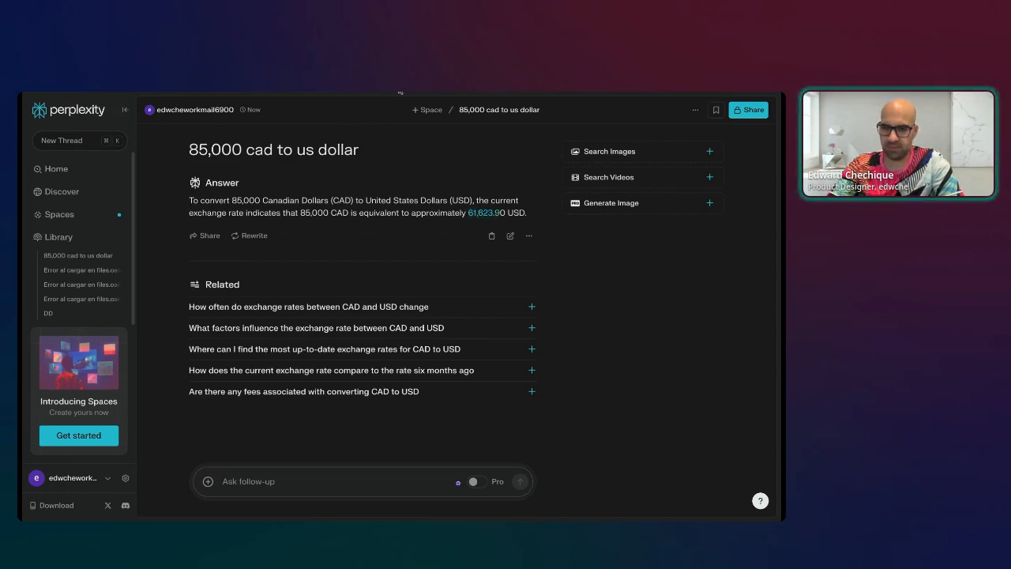
{"action": "left_click", "coordinate": [400, 93]}
{"action": "left_click", "coordinate": [519, 215]}
{"action": "left_click", "coordinate": [410, 195]}
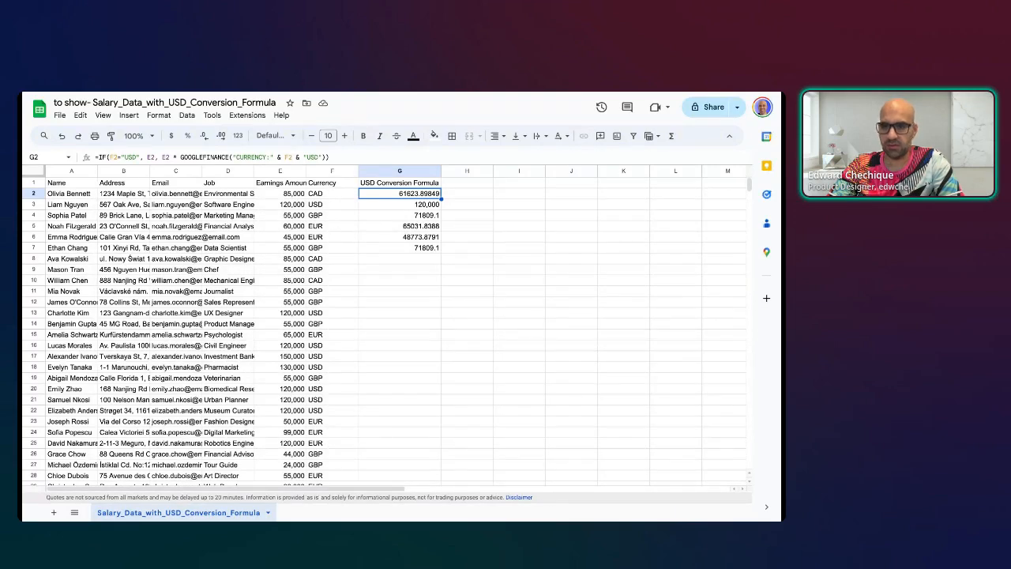
- Switch to Perplexity and ask the follow-up "60,000 EUR to us dollar"
{"action": "left_click", "coordinate": [486, 84]}
{"action": "left_click", "coordinate": [279, 482]}
{"action": "key", "text": "ctrl+v"}
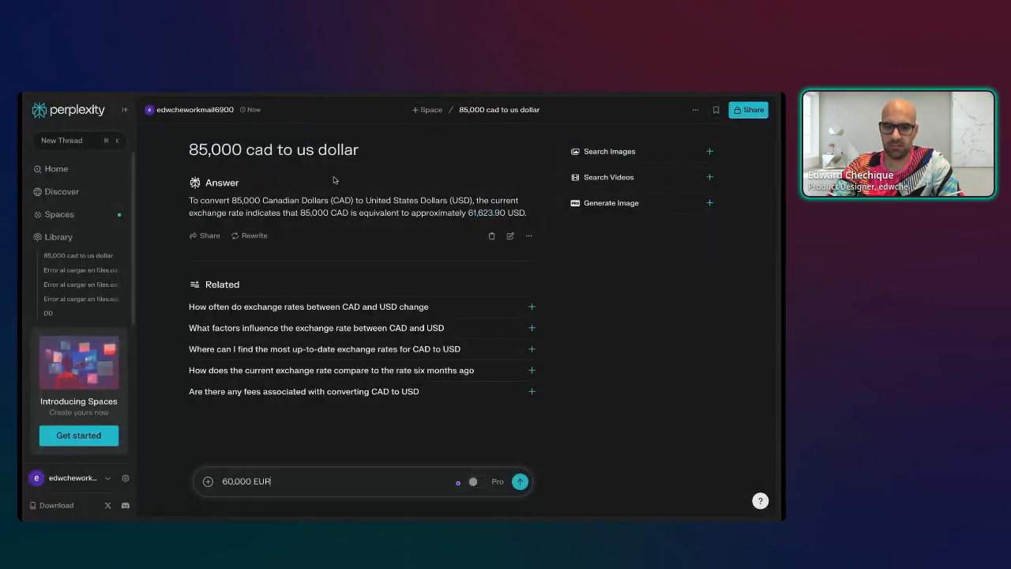
{"action": "key", "text": "ctrl+c"}
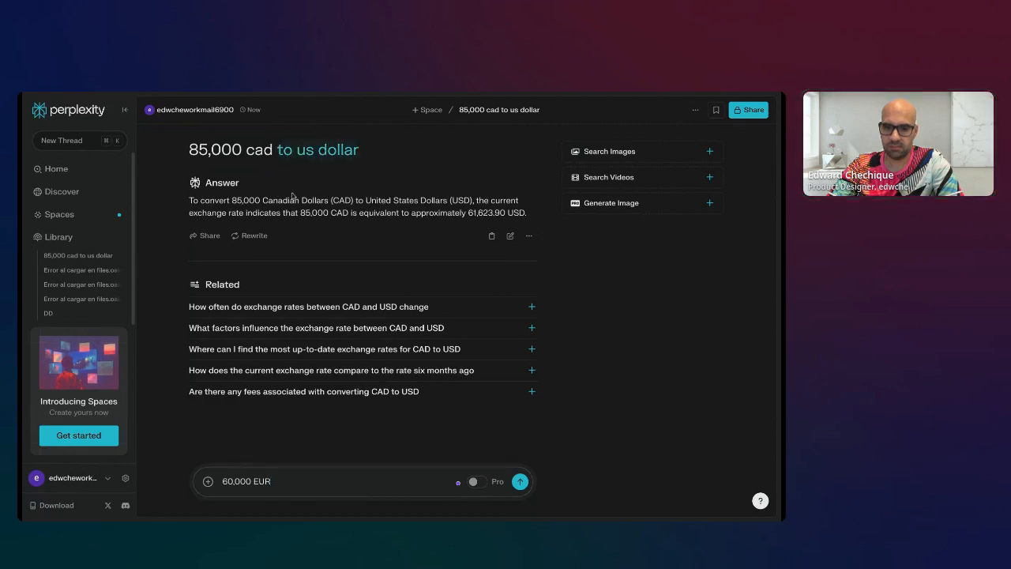
{"action": "left_click", "coordinate": [371, 483]}
{"action": "key", "text": "ctrl+v"}
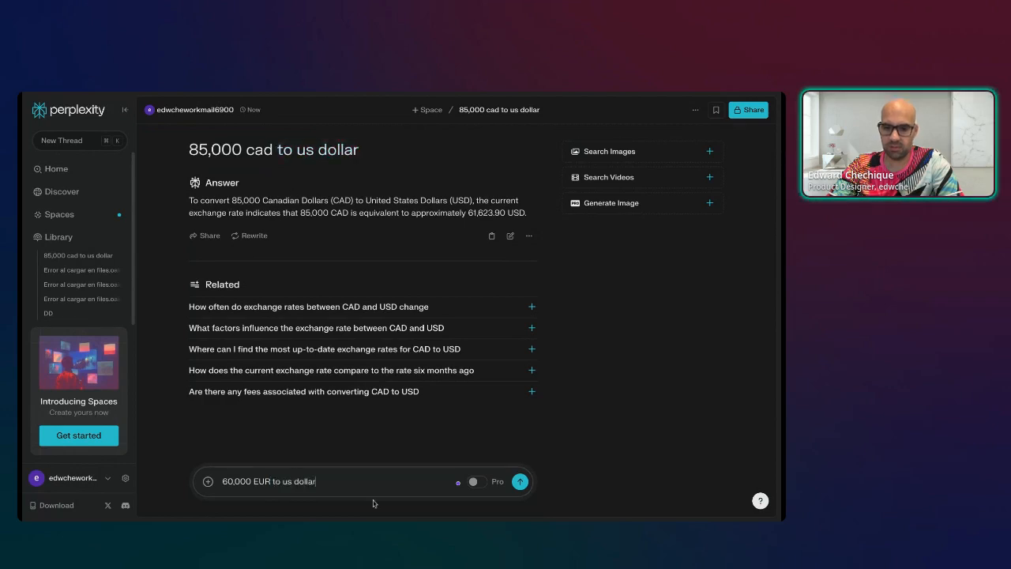
{"action": "left_click", "coordinate": [520, 481]}
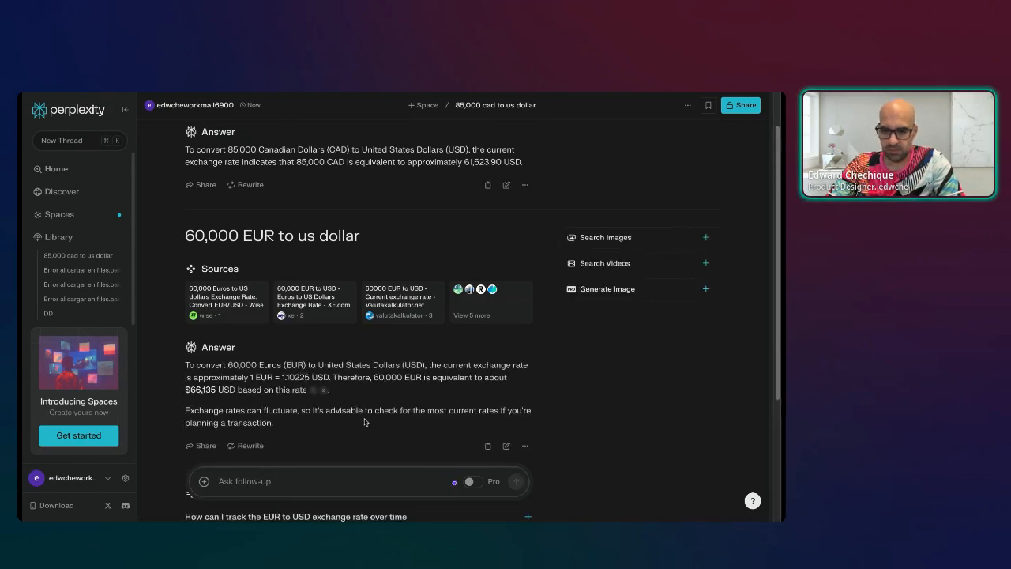
- Compare the US dollar amount in the 60,000 EUR answer with G5 in the Google Sheets salary file
{"action": "left_click_drag", "start_coordinate": [220, 392], "coordinate": [185, 391]}
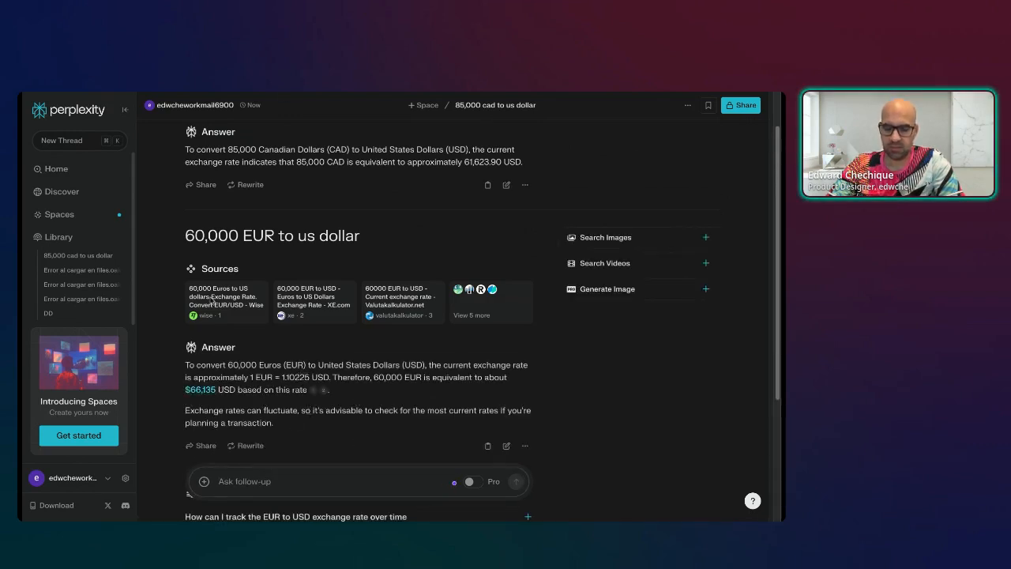
{"action": "left_click", "coordinate": [291, 94]}
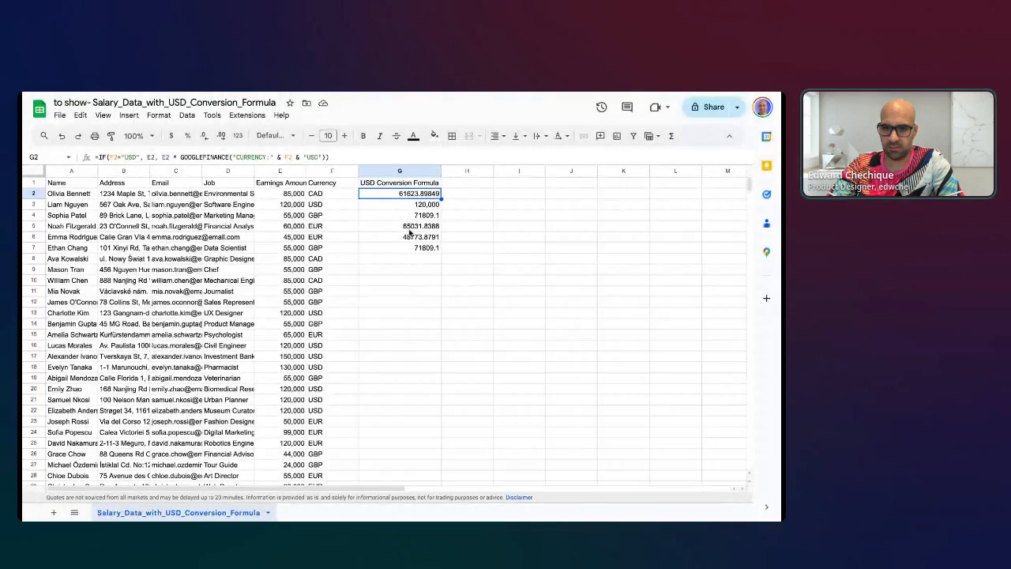
{"action": "left_click", "coordinate": [409, 228]}
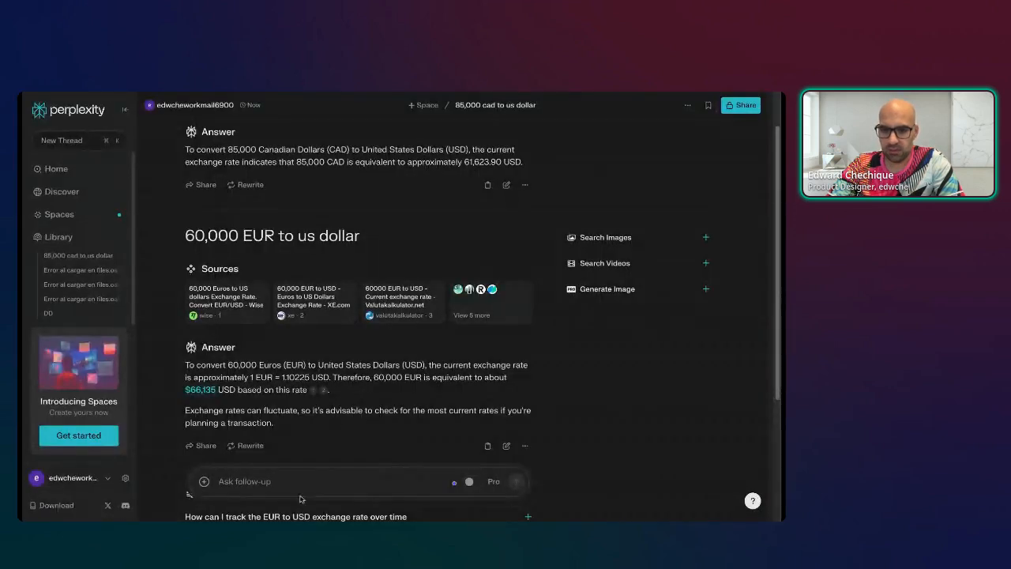
- Switch to Perplexity and ask the follow-up "45,000 EUR to us dollar"
{"action": "left_click", "coordinate": [301, 496]}
{"action": "type", "text": "45,000 EUR to usa"}
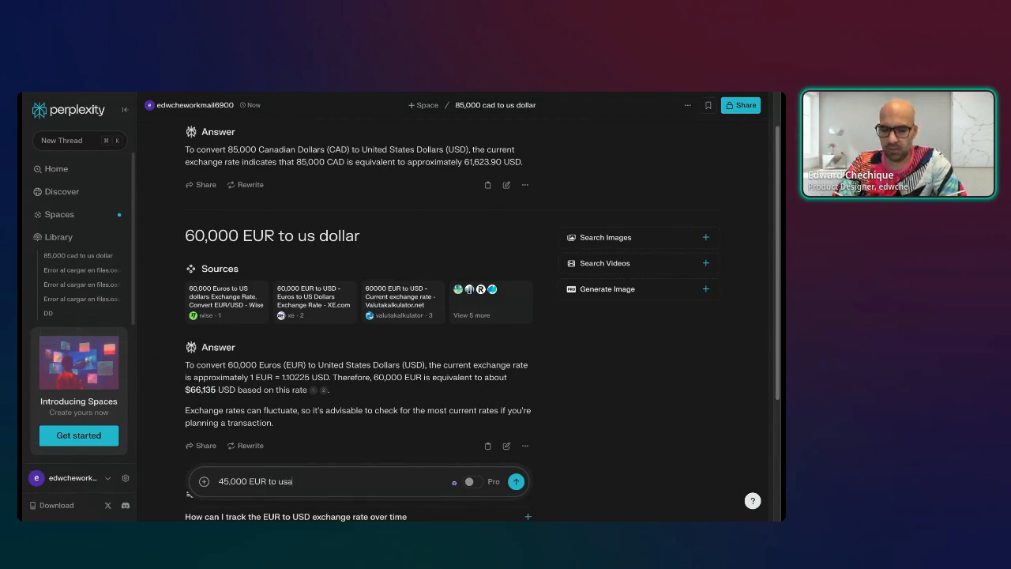
{"action": "type", "text": "ollar"}
{"action": "key", "text": "Return"}
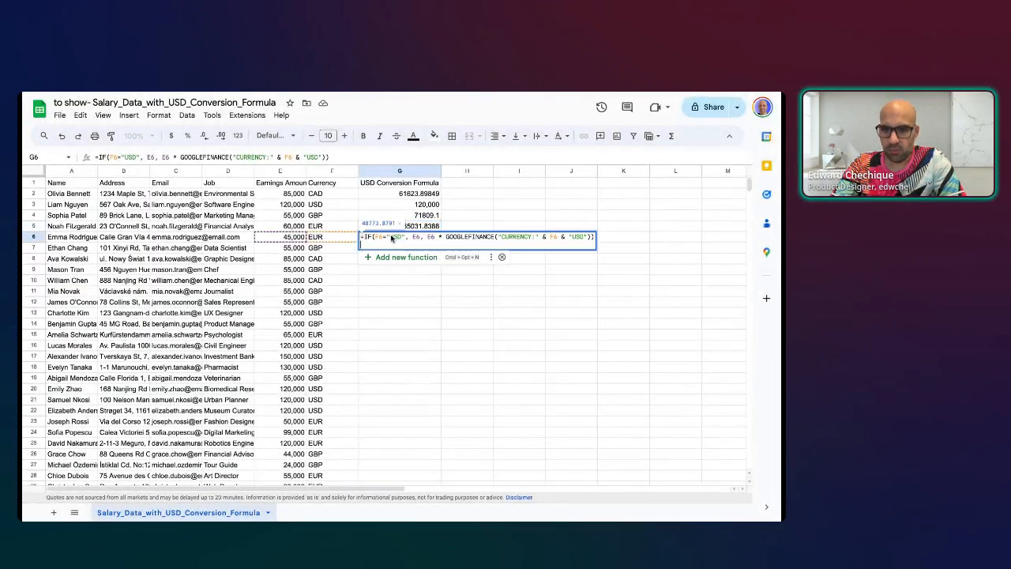
- In the Google Sheets salary file, check the conversion result and formula in G6 for the 45,000 EUR salary
{"action": "double_click", "coordinate": [392, 239]}
{"action": "left_click", "coordinate": [425, 302]}
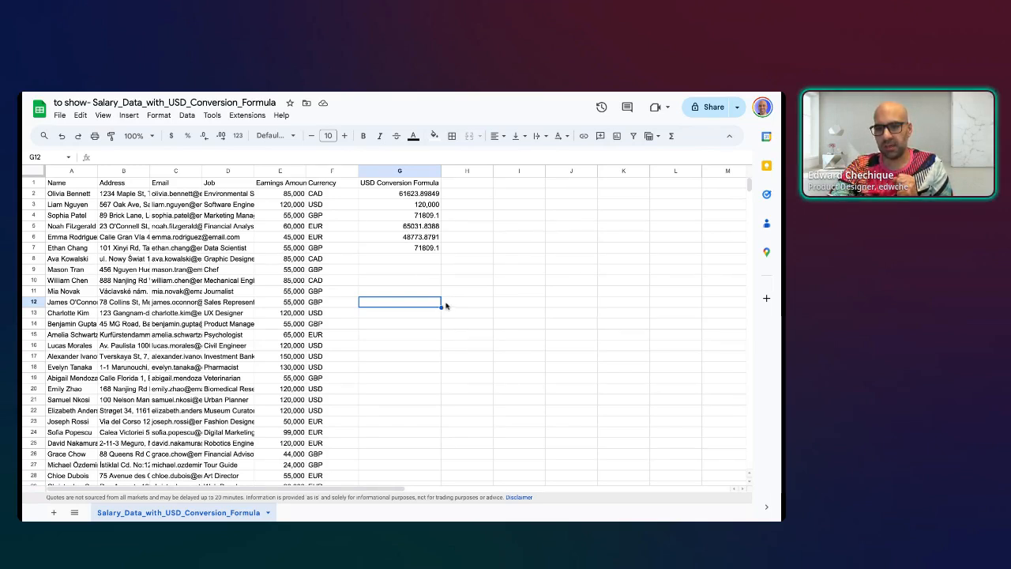
{"action": "double_click", "coordinate": [397, 240]}
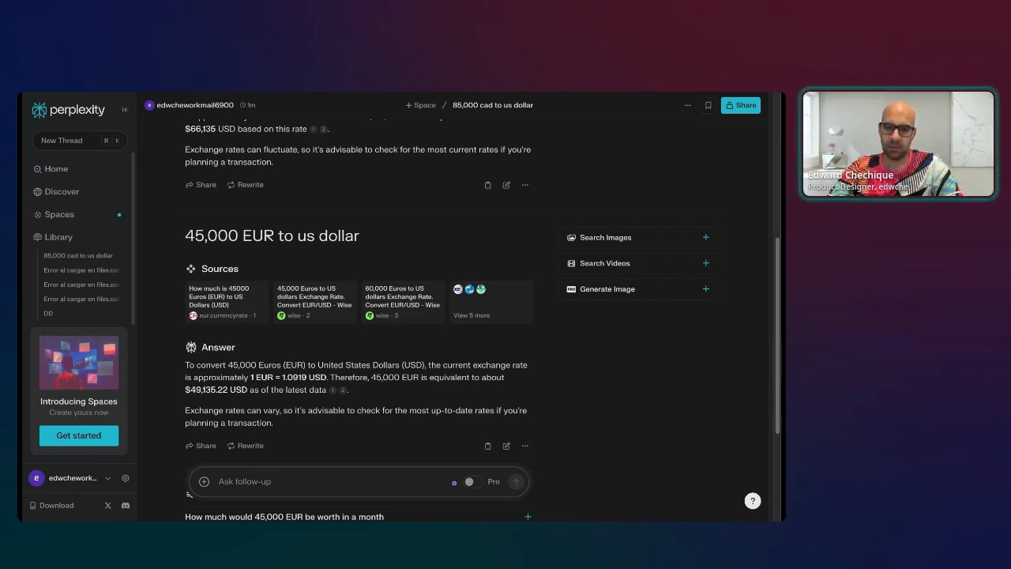
- Open google.com as a second conversion source and check the earnings amount in E6 of the salary sheet
{"action": "type", "text": "go"}
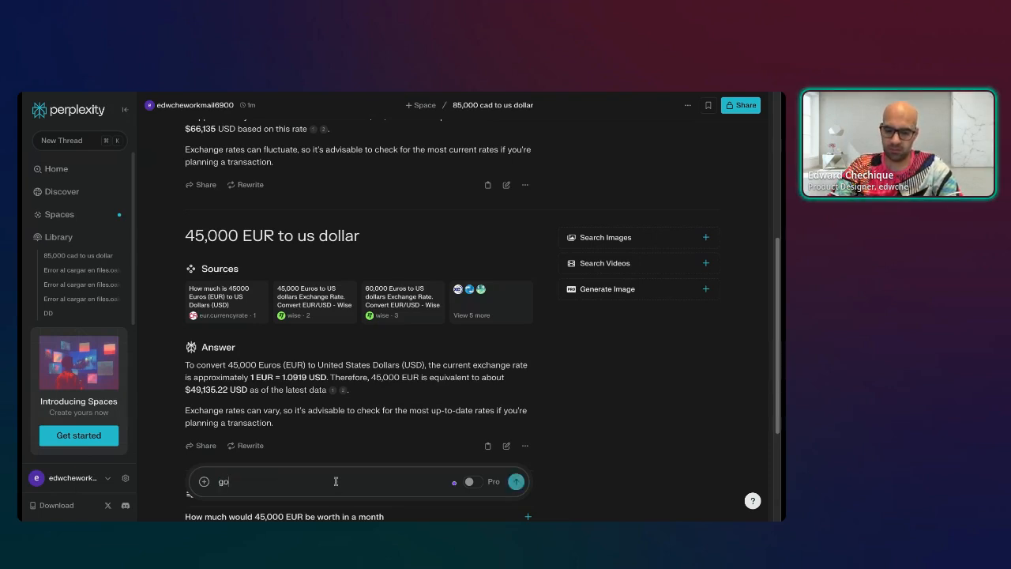
{"action": "type", "text": "ogle.c"}
{"action": "type", "text": "om"}
{"action": "key", "text": "BackSpace"}
{"action": "key", "text": "BackSpace"}
{"action": "type", "text": "com"}
{"action": "key", "text": "ctrl+a"}
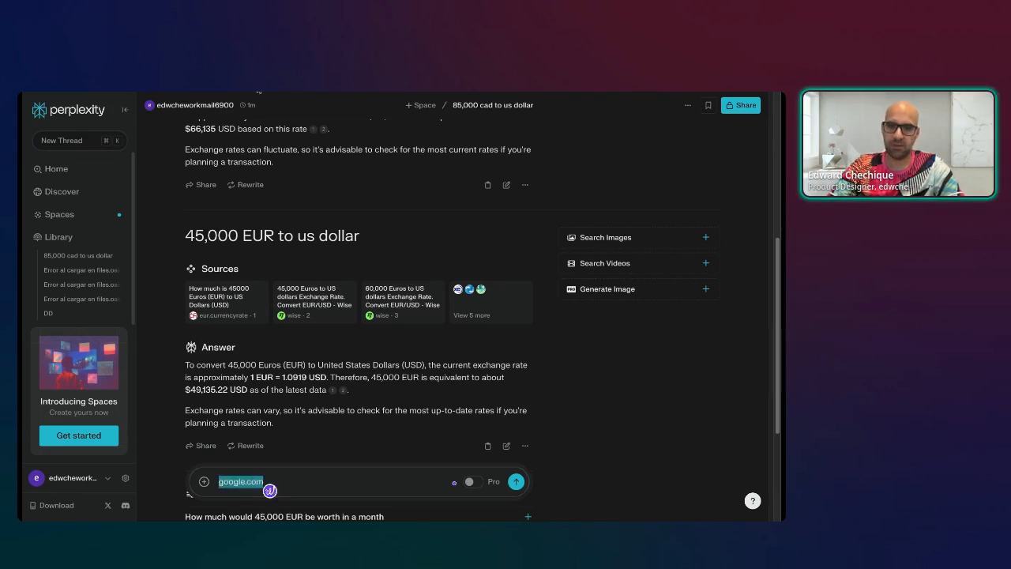
{"action": "key", "text": "Return"}
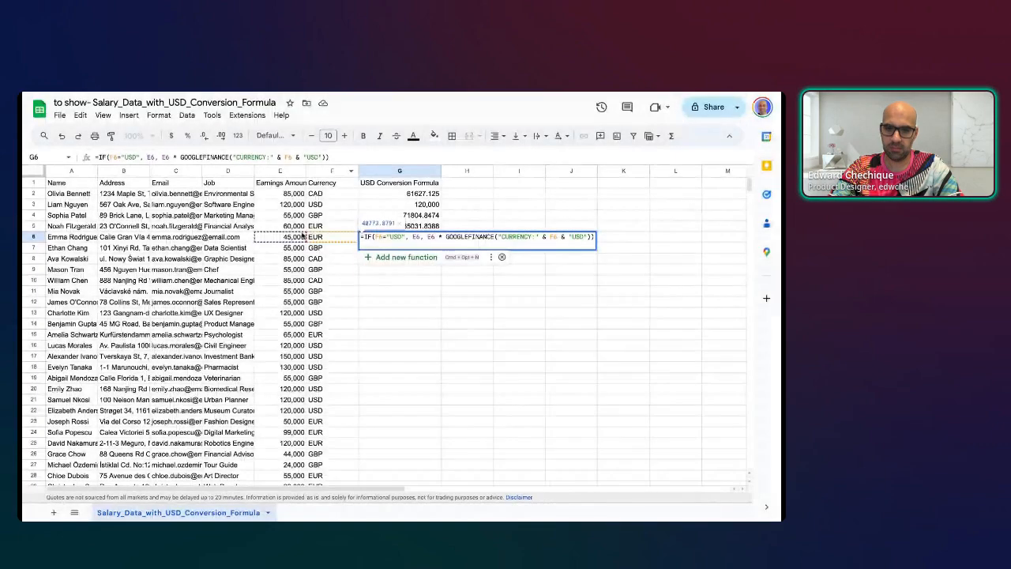
{"action": "left_click", "coordinate": [298, 237]}
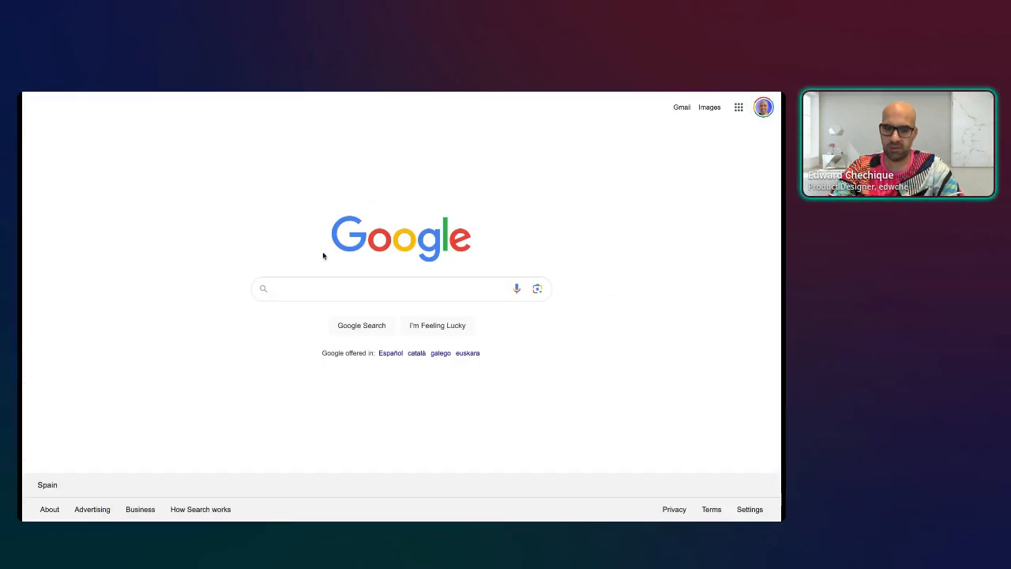
- Search Google for "45000 eur in usd"
{"action": "type", "text": "45000"}
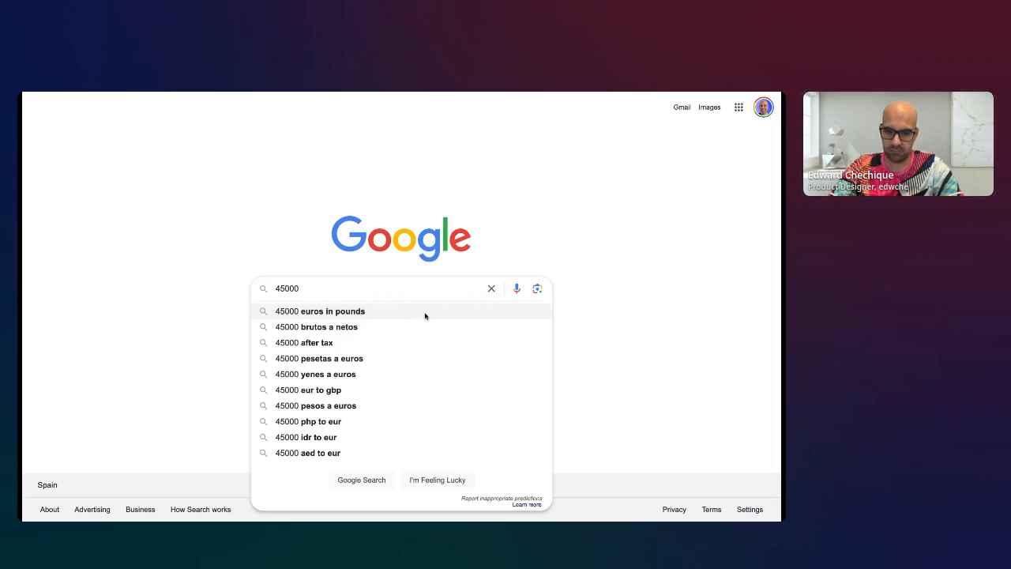
{"action": "type", "text": " euros "}
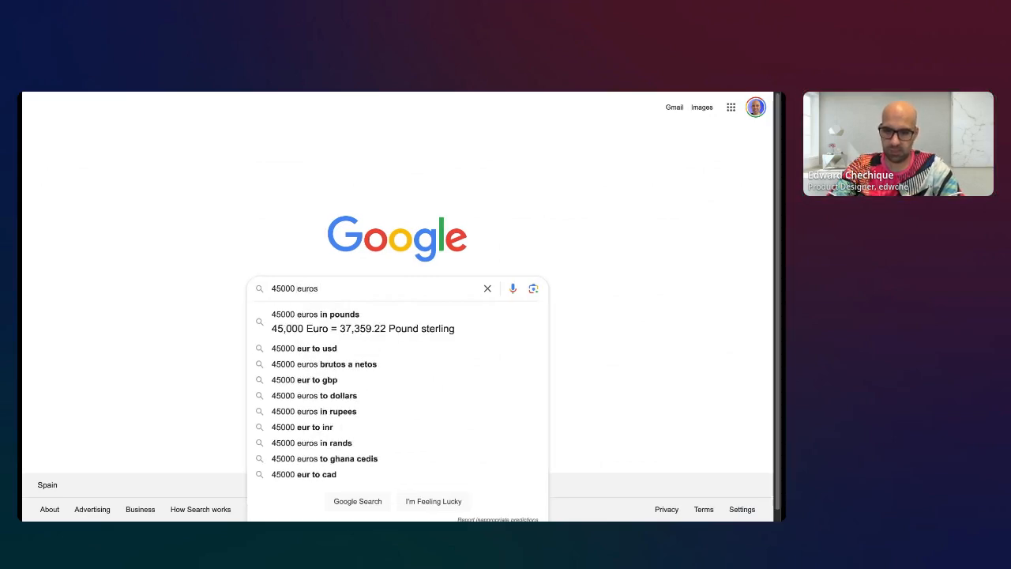
{"action": "type", "text": "inus"}
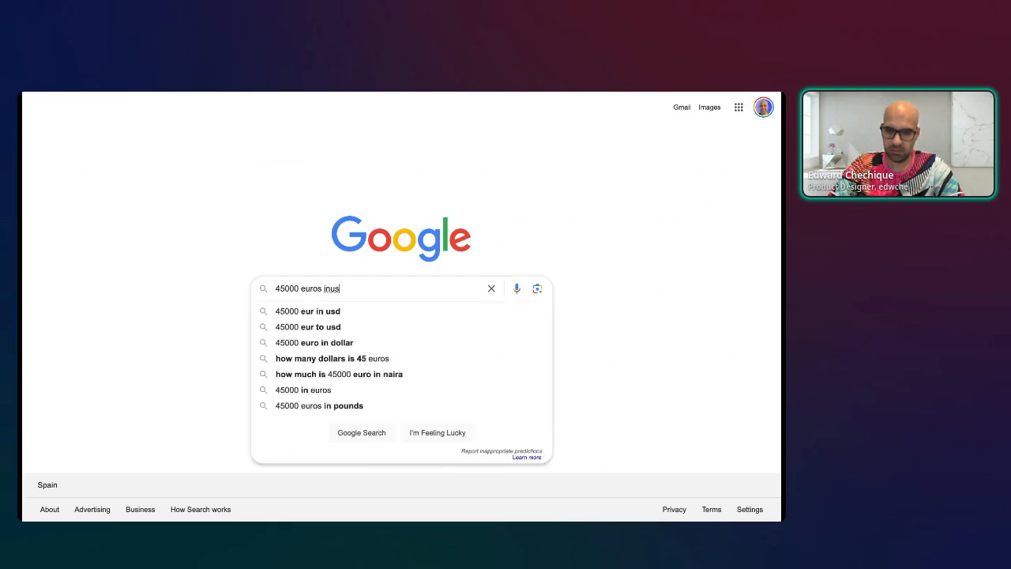
{"action": "left_click", "coordinate": [308, 311]}
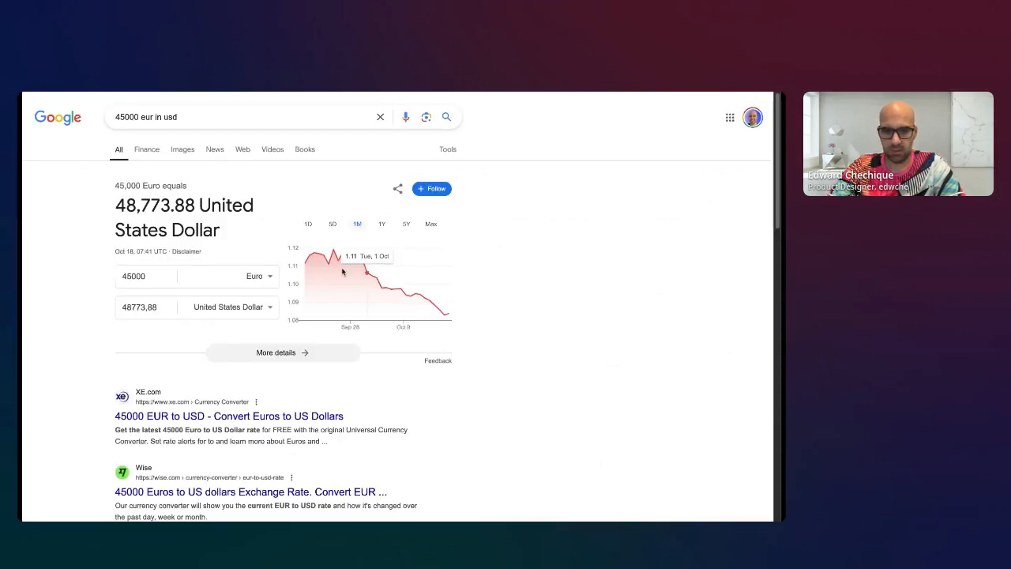
- Compare Google's US dollar result for 45,000 EUR with the value in G6 of the Google Sheets salary file
{"action": "double_click", "coordinate": [117, 206]}
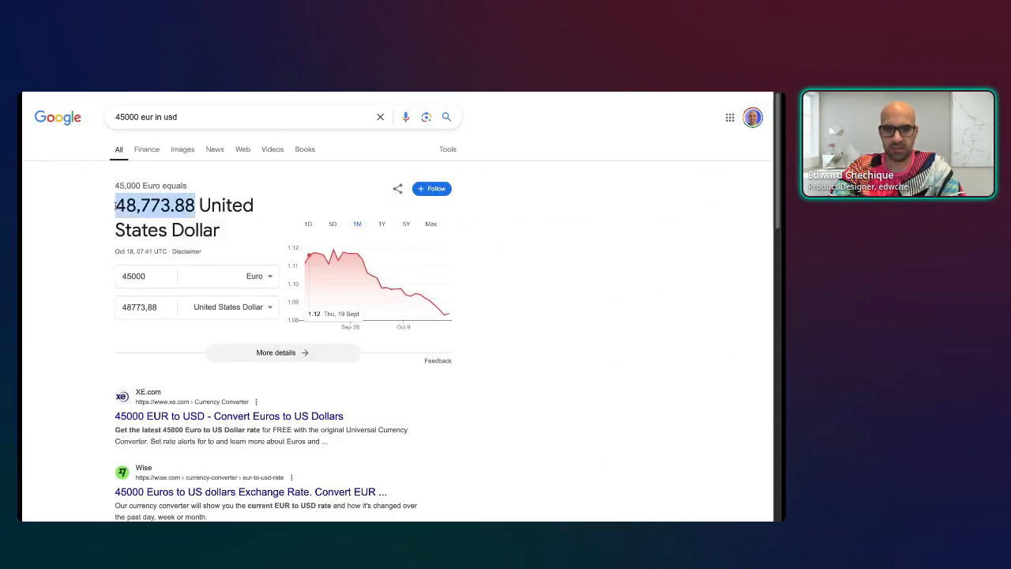
{"action": "left_click", "coordinate": [364, 91]}
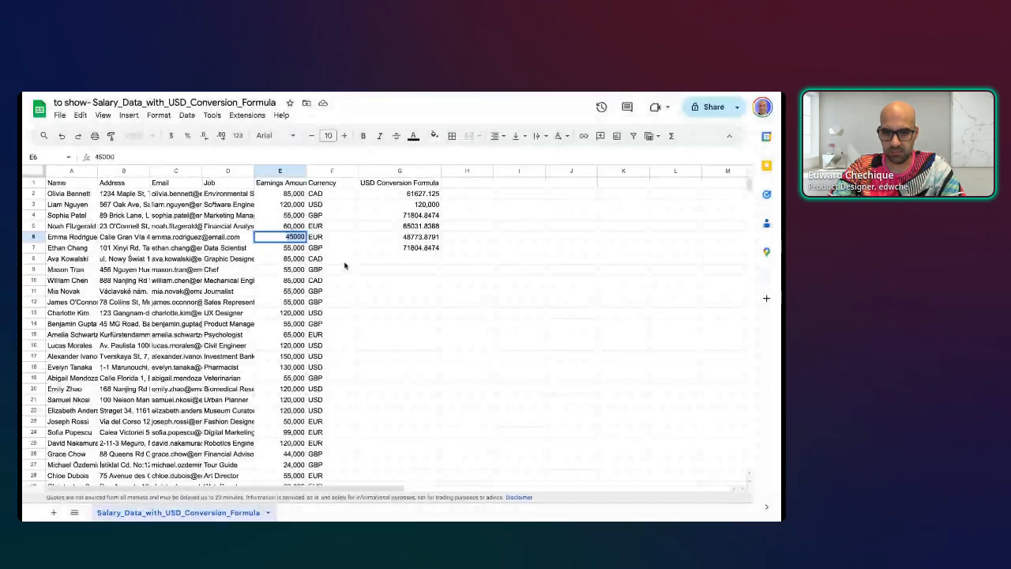
{"action": "left_click", "coordinate": [388, 239]}
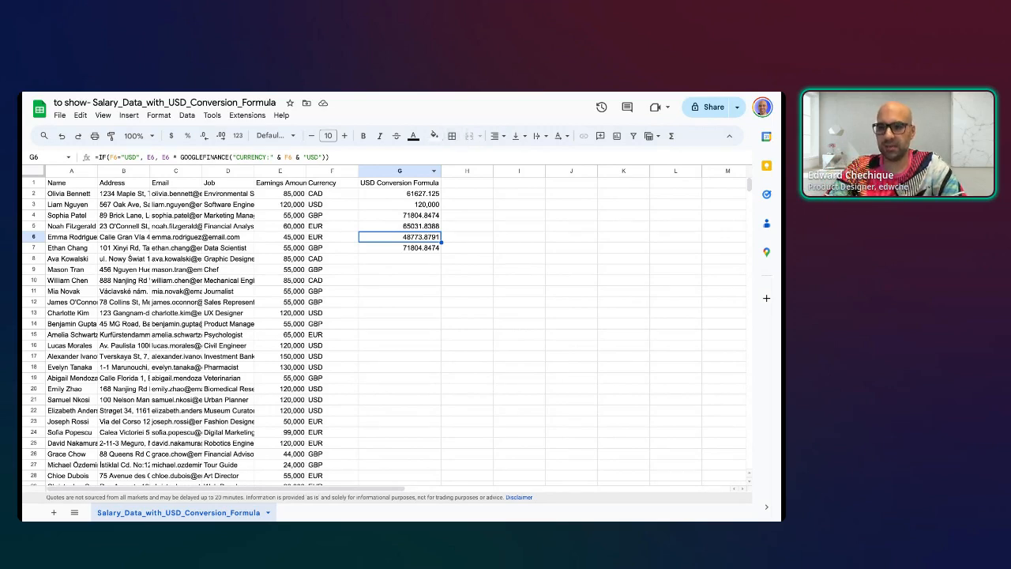
{"action": "left_click", "coordinate": [445, 92]}
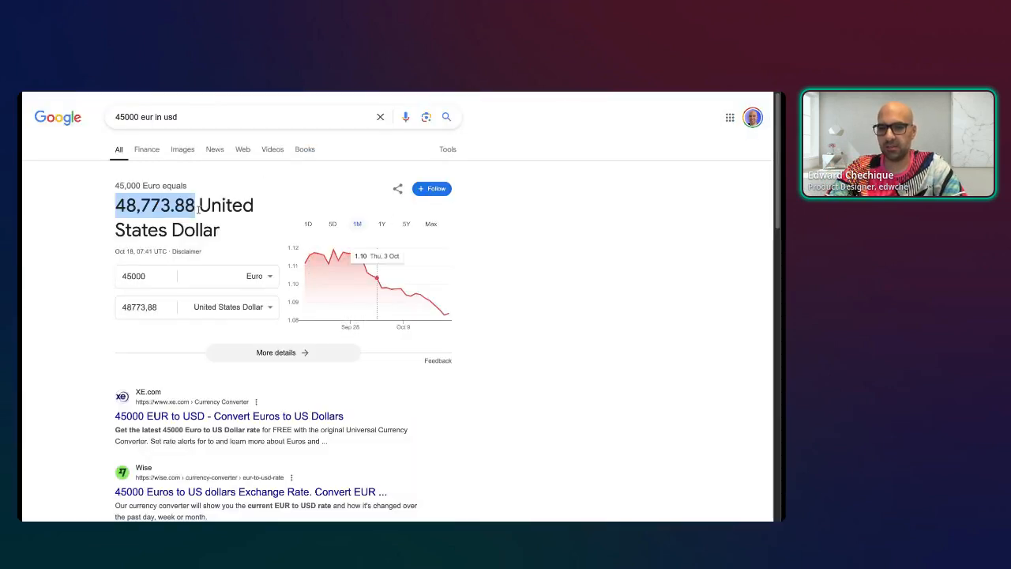
{"action": "left_click", "coordinate": [117, 204]}
{"action": "key", "text": "ctrl+Tab"}
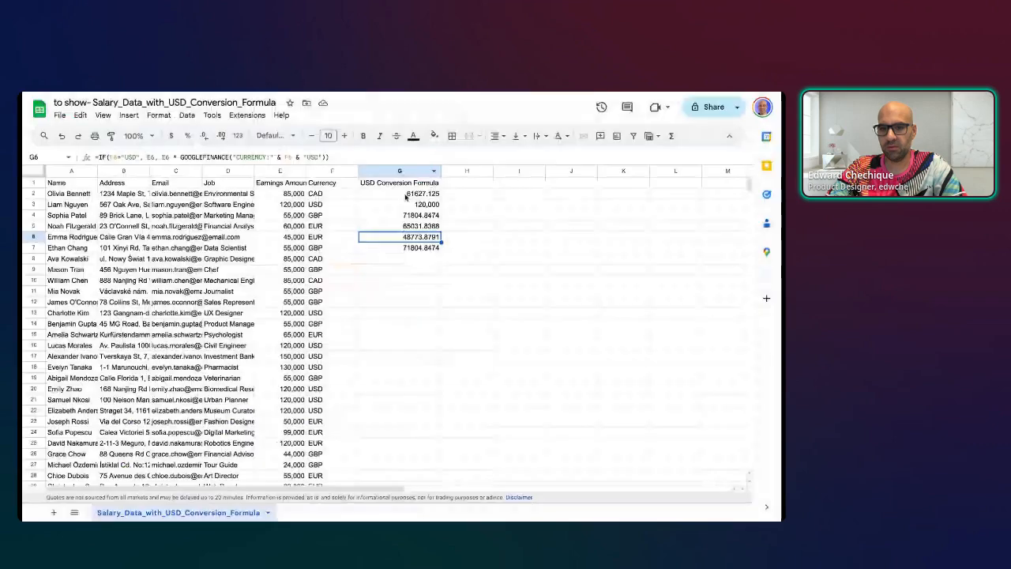
- Inspect the formula in G5 and highlight its GOOGLEFINANCE function, checking it alongside the Google conversion page
{"action": "double_click", "coordinate": [419, 226]}
{"action": "left_click_drag", "start_coordinate": [446, 226], "coordinate": [492, 226]}
{"action": "key", "text": "ctrl+Tab"}
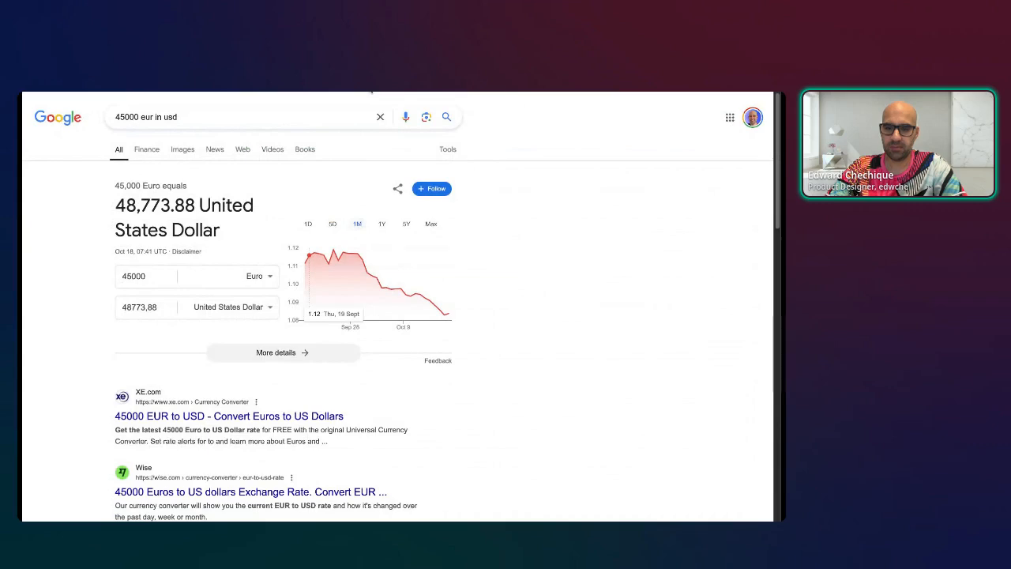
{"action": "left_click", "coordinate": [373, 92]}
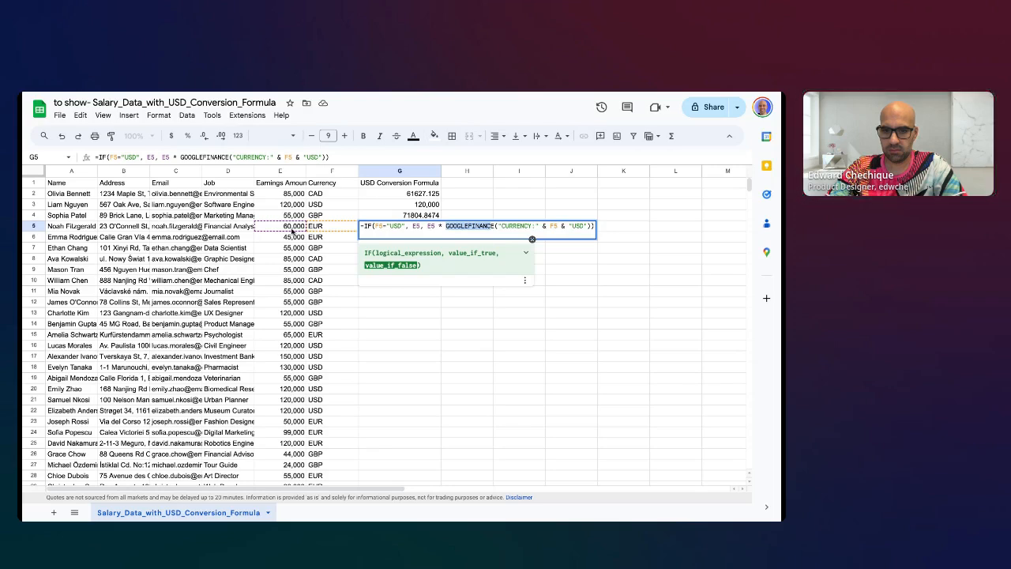
- Switch to the Google results and change the search to "60000 eur in usd"
{"action": "key", "text": "ctrl+Tab"}
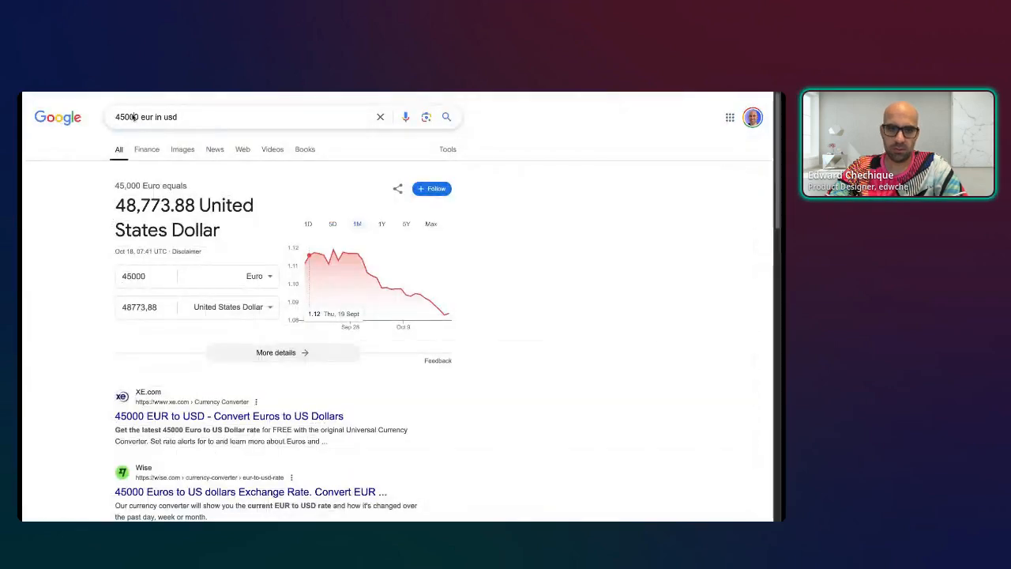
{"action": "double_click", "coordinate": [135, 118]}
{"action": "type", "text": "60000"}
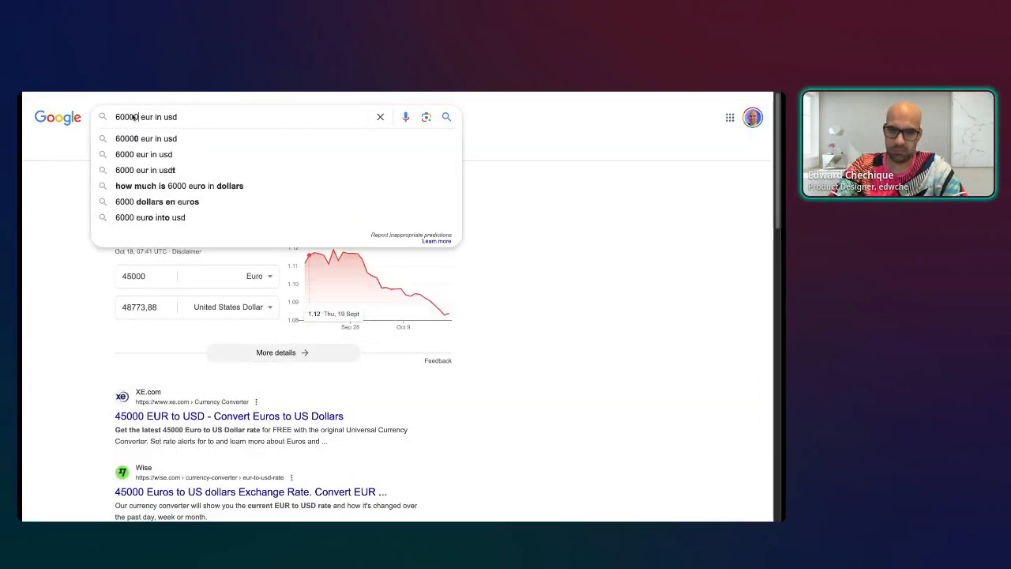
{"action": "key", "text": "Return"}
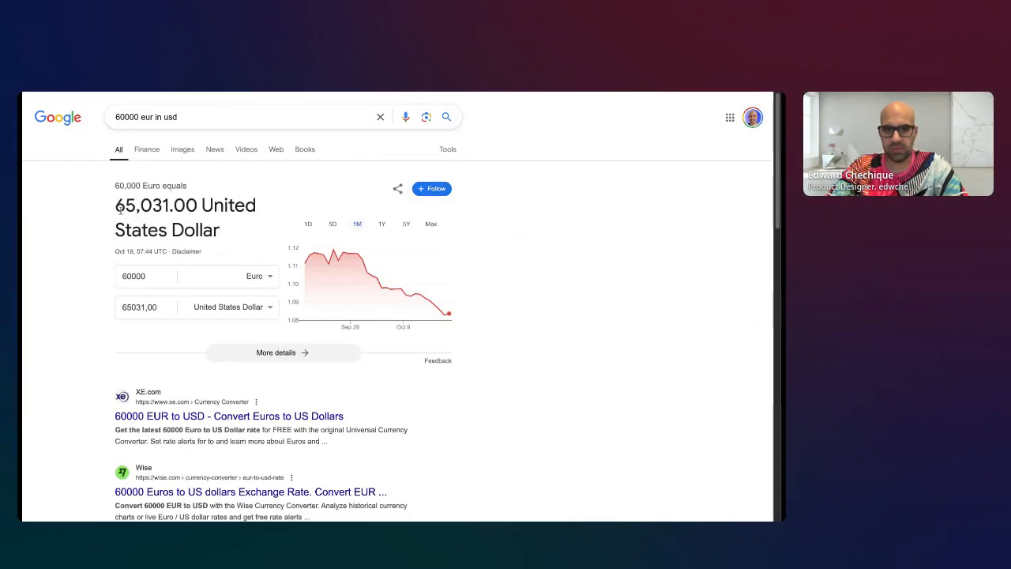
- Return to the Google Sheets salary file, discard the accidental edit of G5's formula and compare its value with Google's 60,000 EUR result
{"action": "key", "text": "ctrl+Tab"}
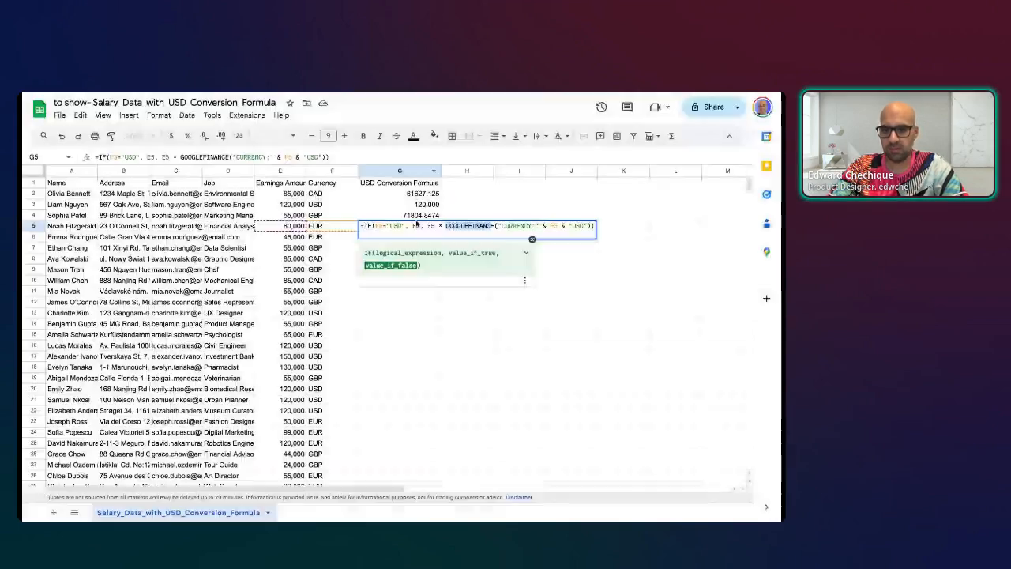
{"action": "left_click", "coordinate": [467, 192]}
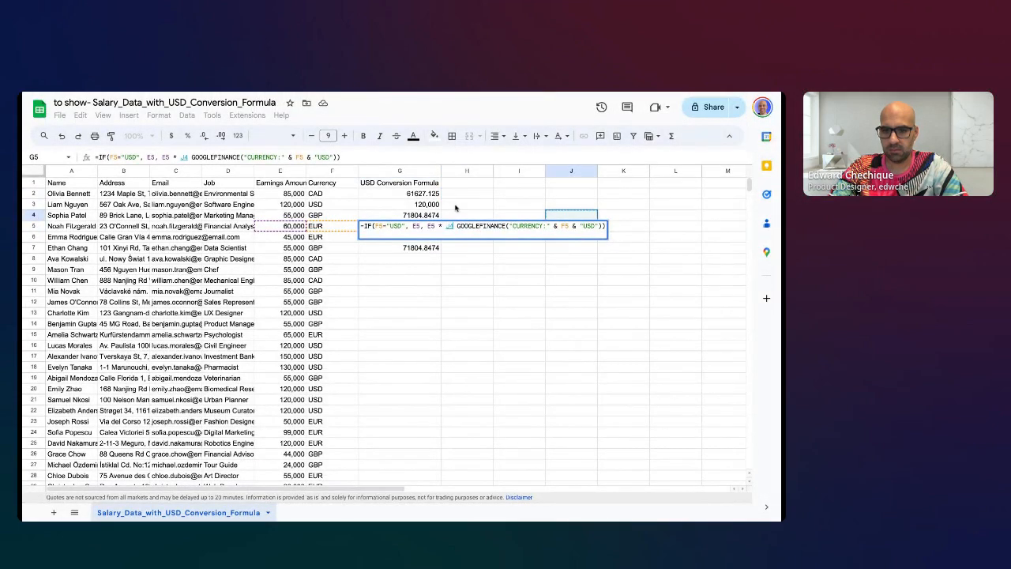
{"action": "left_click", "coordinate": [323, 207]}
{"action": "key", "text": "Escape"}
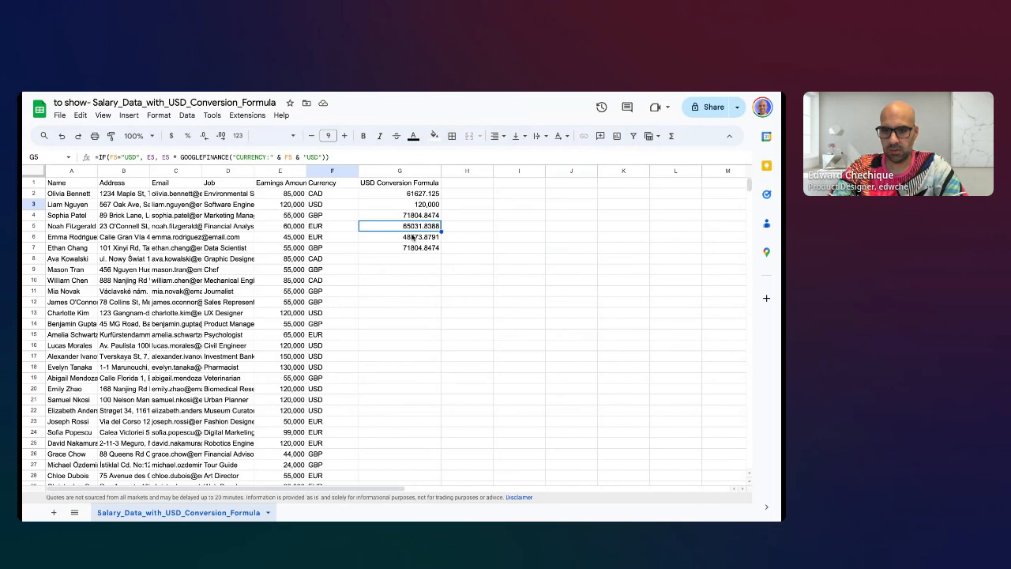
{"action": "key", "text": "Return"}
{"action": "left_click", "coordinate": [557, 194]}
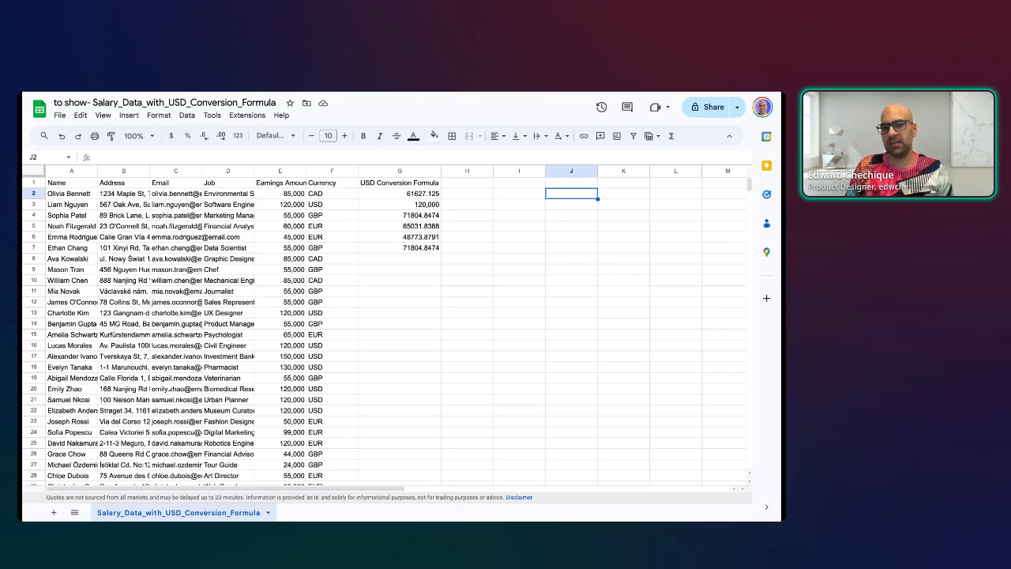
- Switch to ChatGPT, collapse the expanded salary table and start a new chat
{"action": "left_click", "coordinate": [226, 93]}
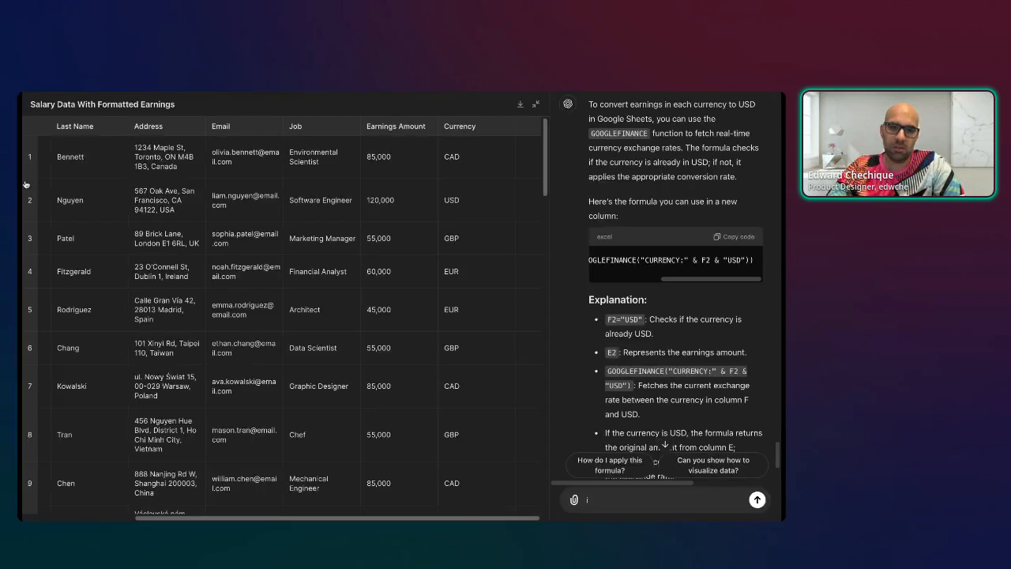
{"action": "left_click", "coordinate": [537, 103]}
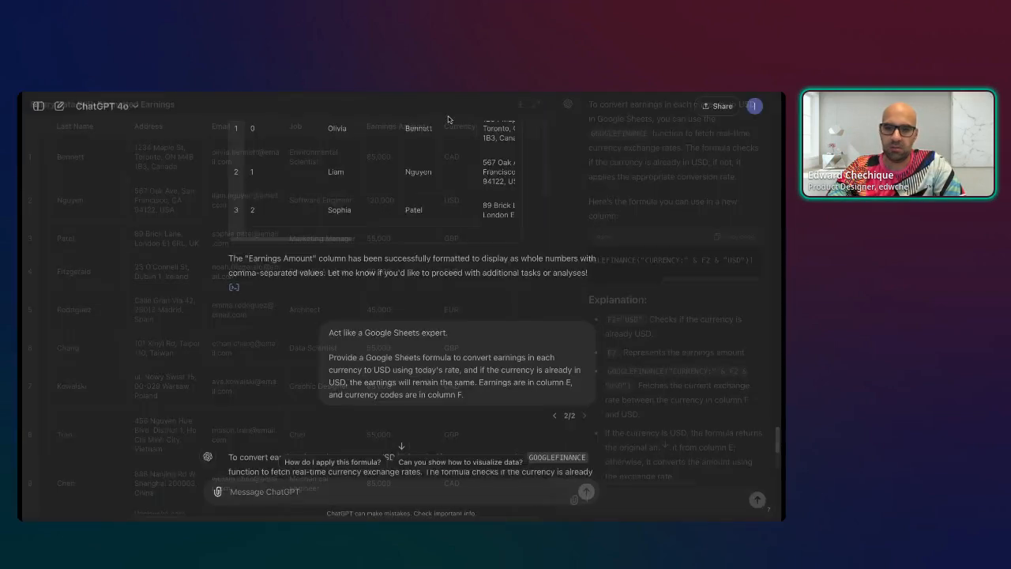
{"action": "left_click", "coordinate": [59, 108]}
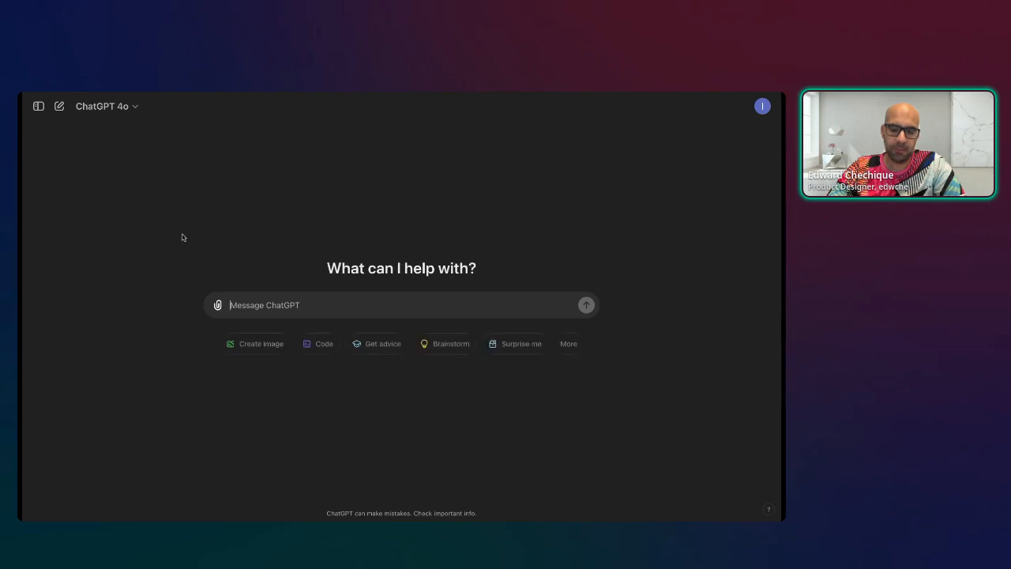
- Attach the event version of the best-post spreadsheet and send "Act like a data analyst and show me this Google sheet here."
{"action": "left_click", "coordinate": [218, 305]}
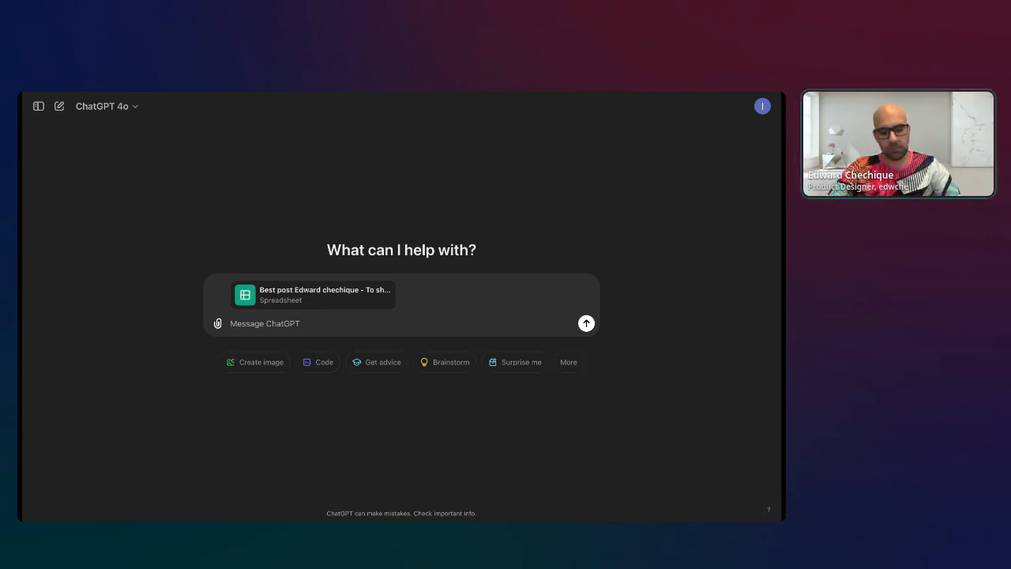
{"action": "left_click", "coordinate": [366, 327]}
{"action": "type", "text": "Act like a data analyst and show me this Google sheet here."}
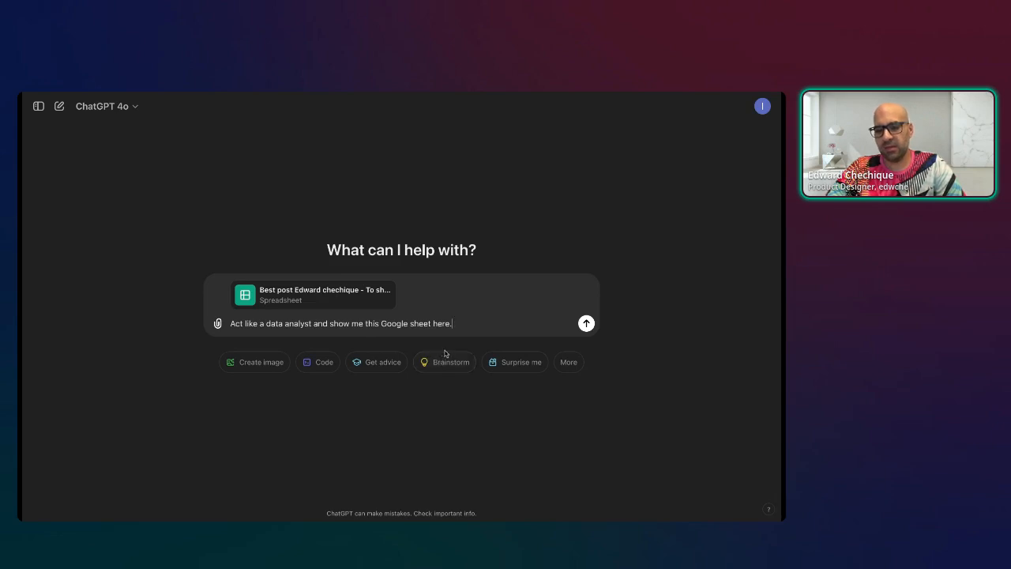
{"action": "left_click", "coordinate": [586, 323]}
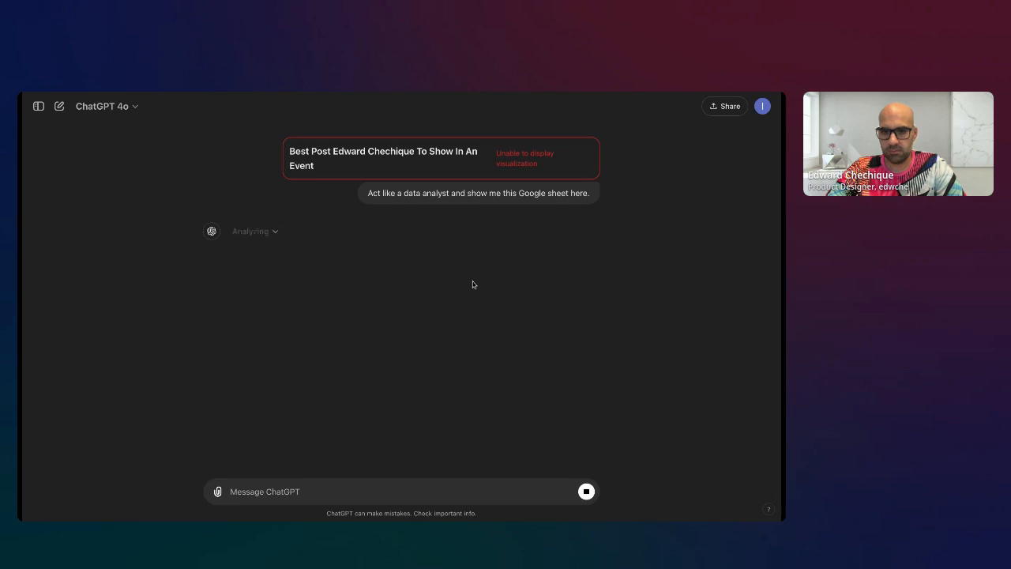
{"action": "left_click", "coordinate": [266, 235]}
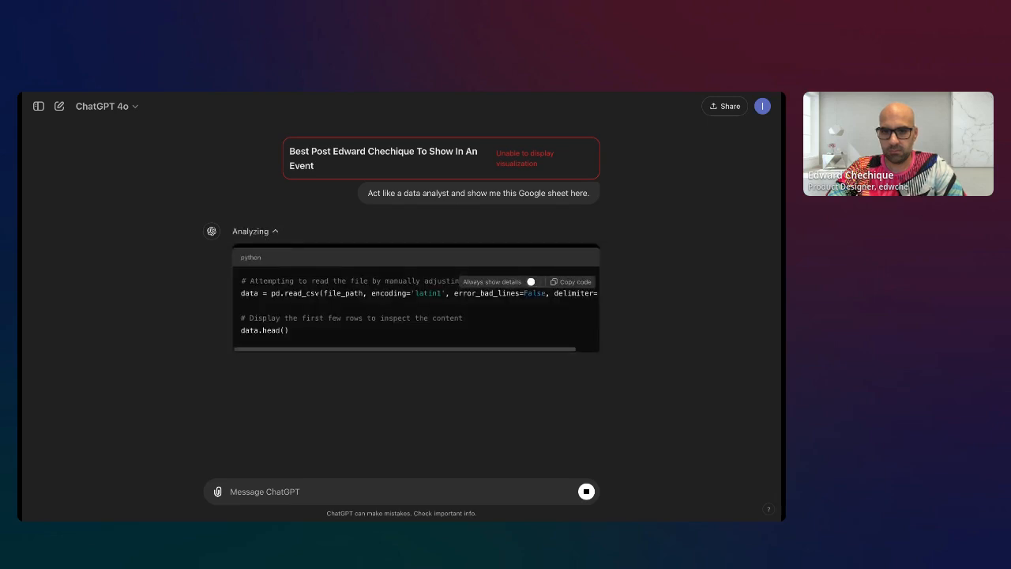
{"action": "scroll", "coordinate": [257, 252], "scroll_direction": "up", "scroll_amount": 5}
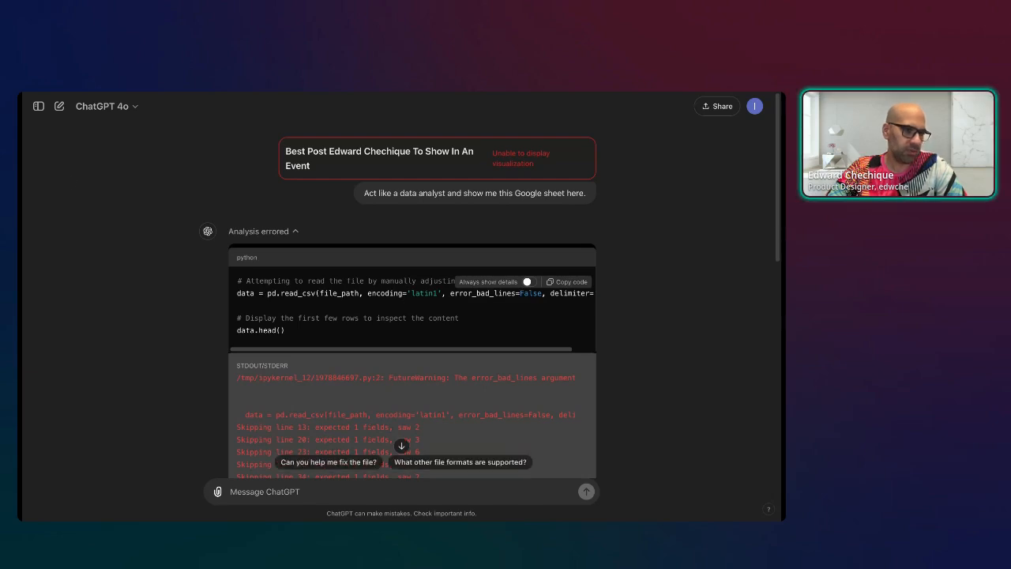
- Start a new chat with the clean best-post spreadsheet attached and send "Act like a data analyst and show me this Google sheet here."
{"action": "left_click", "coordinate": [59, 106]}
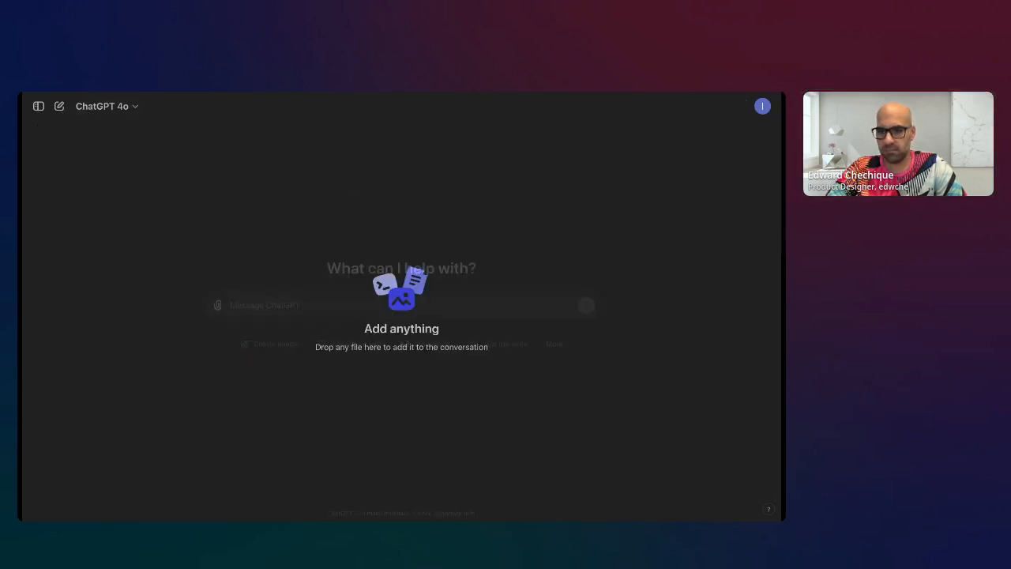
{"action": "left_click_drag", "start_coordinate": [420, 311], "coordinate": [420, 312]}
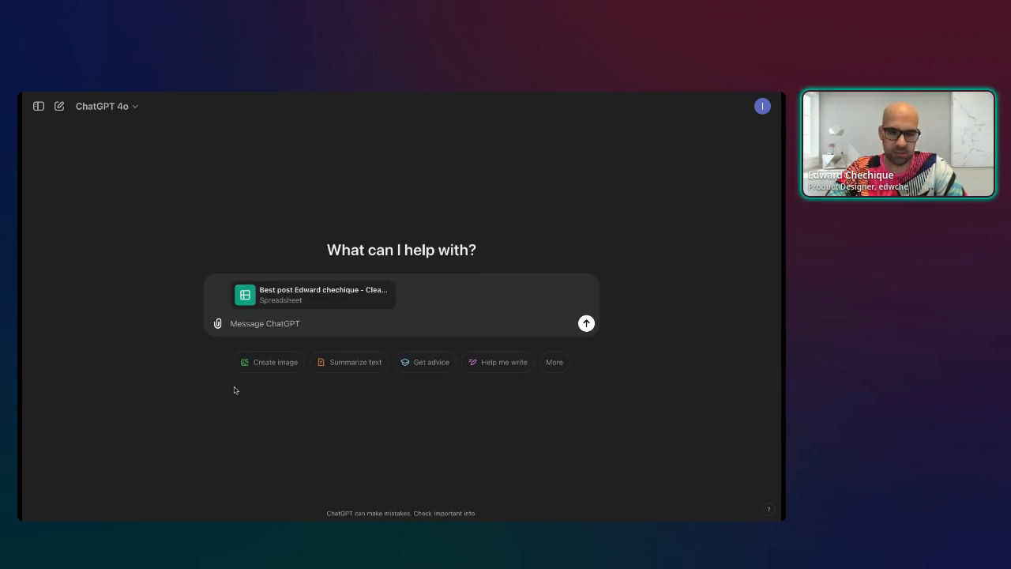
{"action": "left_click", "coordinate": [280, 323]}
{"action": "type", "text": "Act like a data analyst and show me this Google sheet here."}
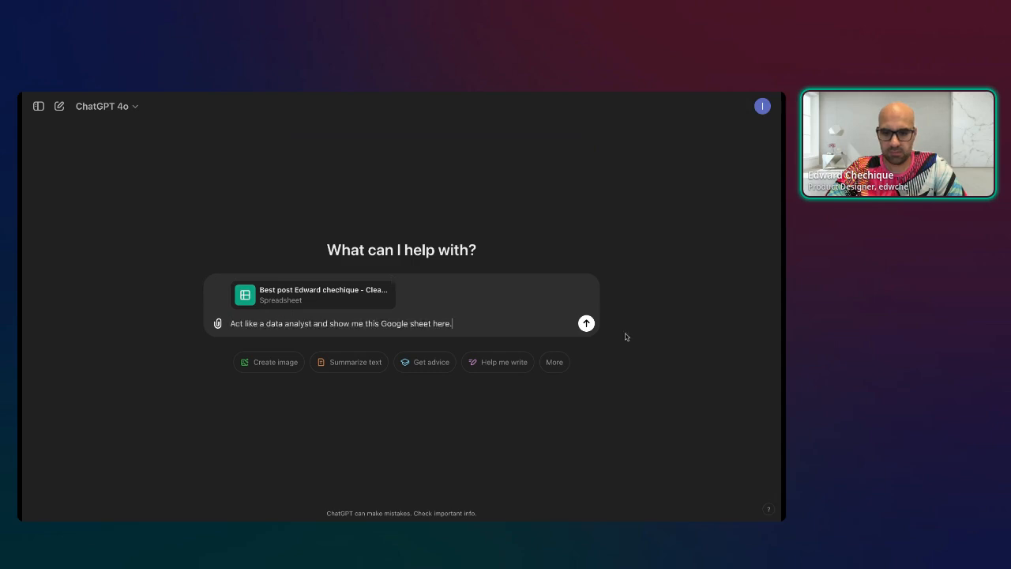
{"action": "left_click", "coordinate": [586, 324]}
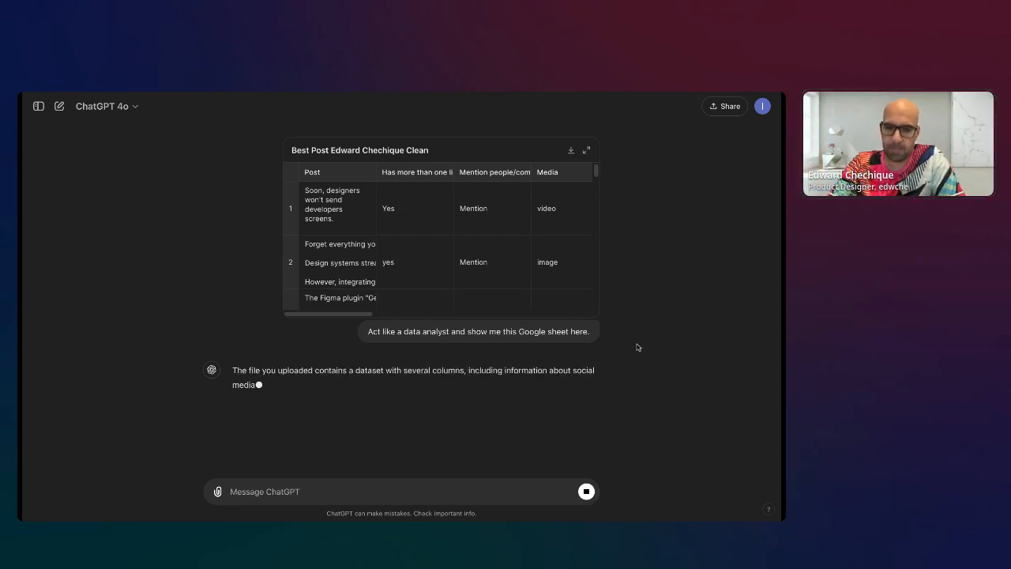
- Expand the clean best-post table beside the chat and view the full text of the first post
{"action": "left_click", "coordinate": [588, 150]}
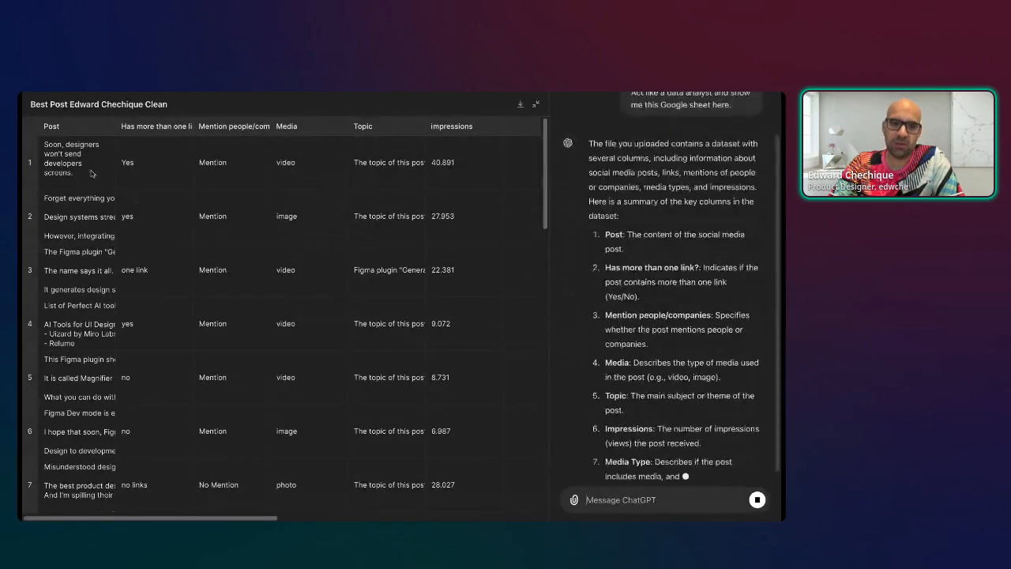
{"action": "left_click", "coordinate": [68, 139]}
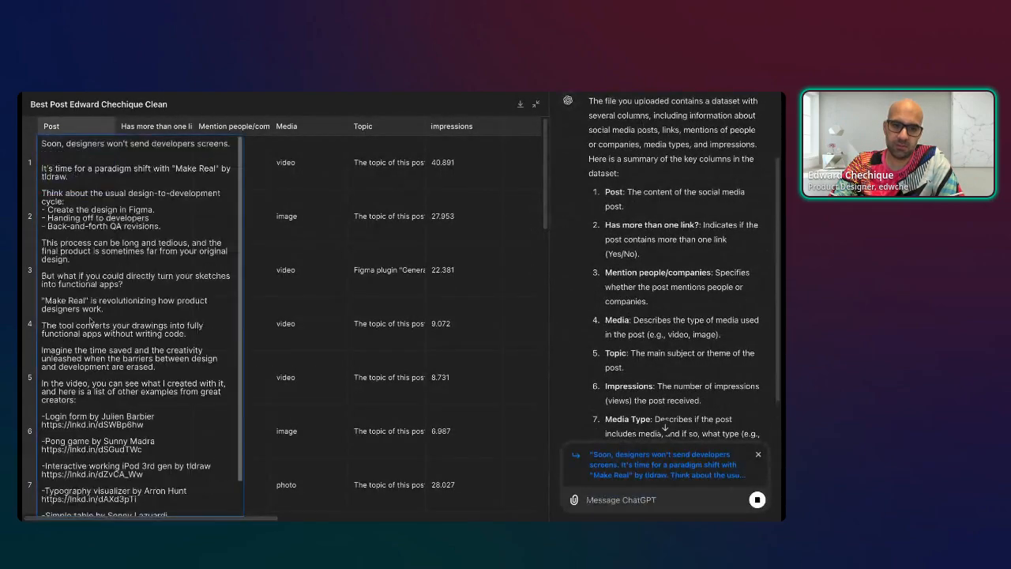
{"action": "left_click", "coordinate": [275, 184]}
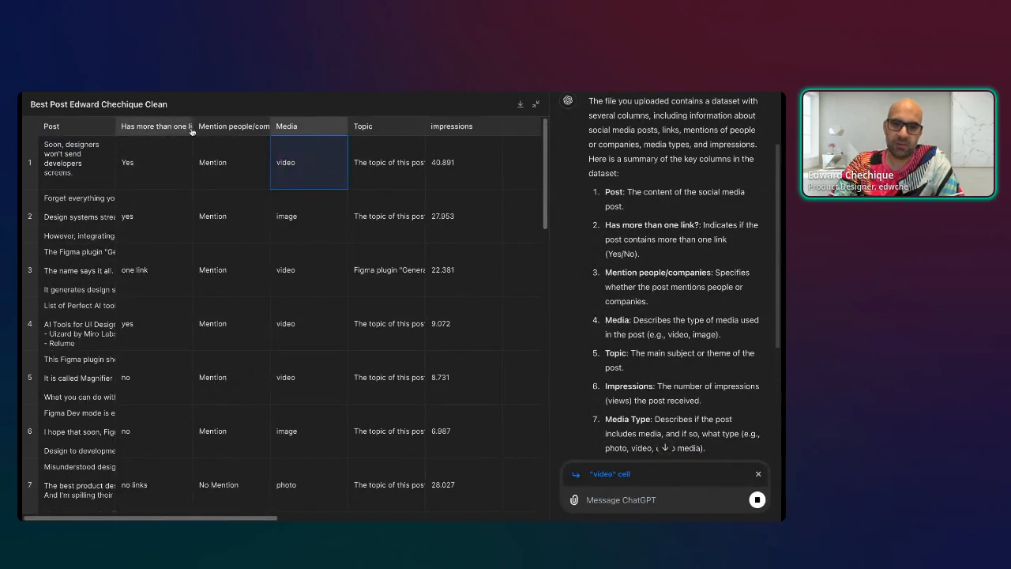
- Widen the "Has more than one link?", "Mention people/companies" and Topic columns and look over the table's remaining columns
{"action": "left_click_drag", "start_coordinate": [191, 131], "coordinate": [220, 131]}
{"action": "left_click", "coordinate": [278, 145]}
{"action": "double_click", "coordinate": [298, 127]}
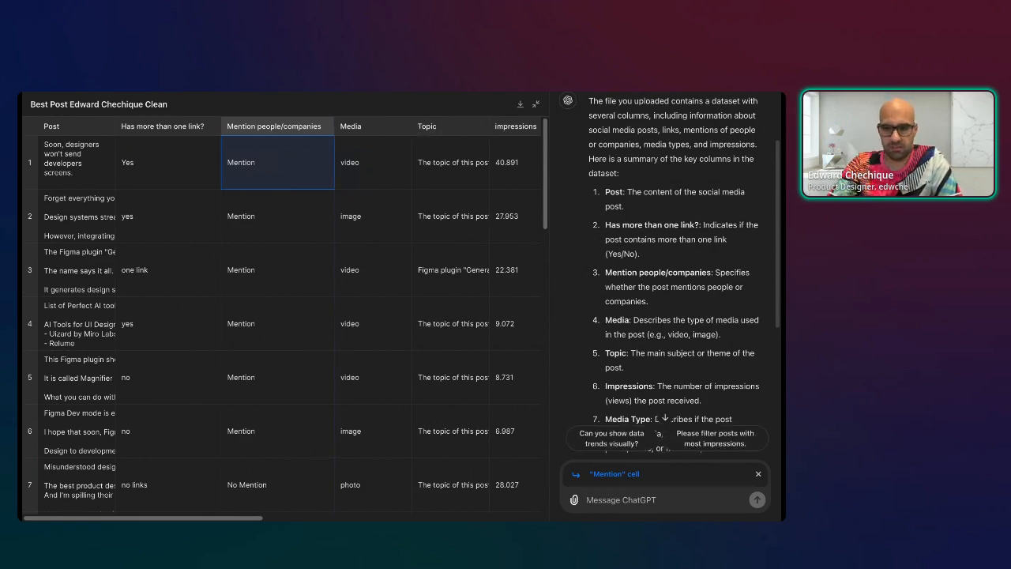
{"action": "scroll", "coordinate": [443, 150], "scroll_direction": "right", "scroll_amount": 5}
{"action": "left_click_drag", "start_coordinate": [281, 129], "coordinate": [300, 129]}
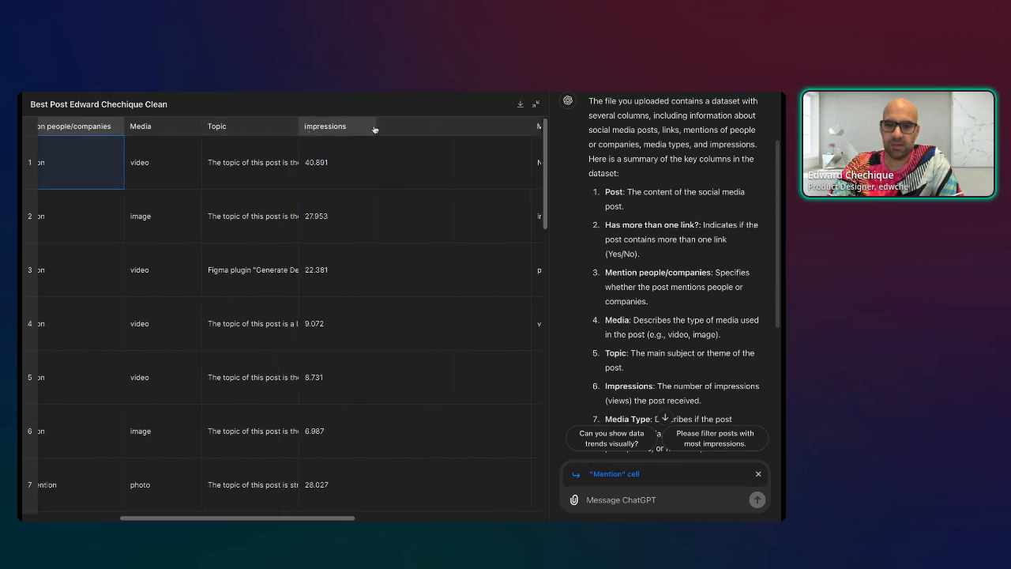
{"action": "scroll", "coordinate": [456, 162], "scroll_direction": "right", "scroll_amount": 1}
{"action": "scroll", "coordinate": [456, 162], "scroll_direction": "right", "scroll_amount": 8}
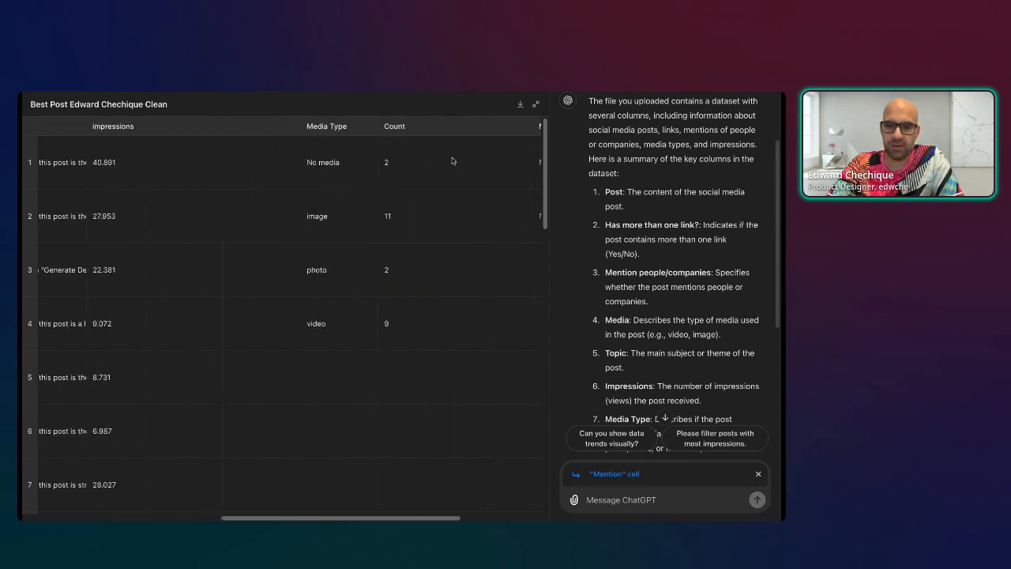
{"action": "left_click", "coordinate": [202, 133]}
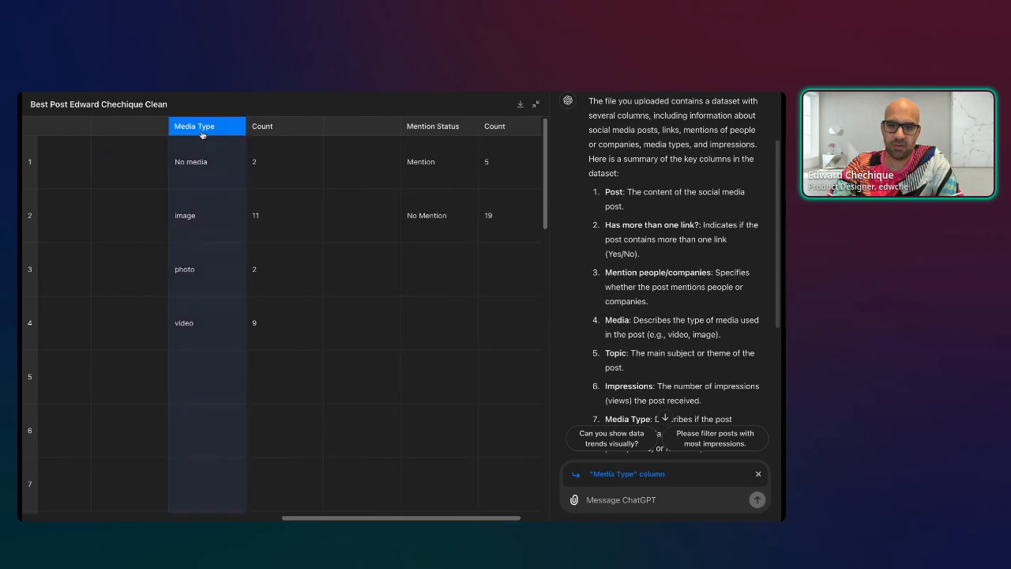
{"action": "left_click", "coordinate": [301, 132], "text": "shift"}
{"action": "left_click_drag", "start_coordinate": [301, 132], "coordinate": [524, 129]}
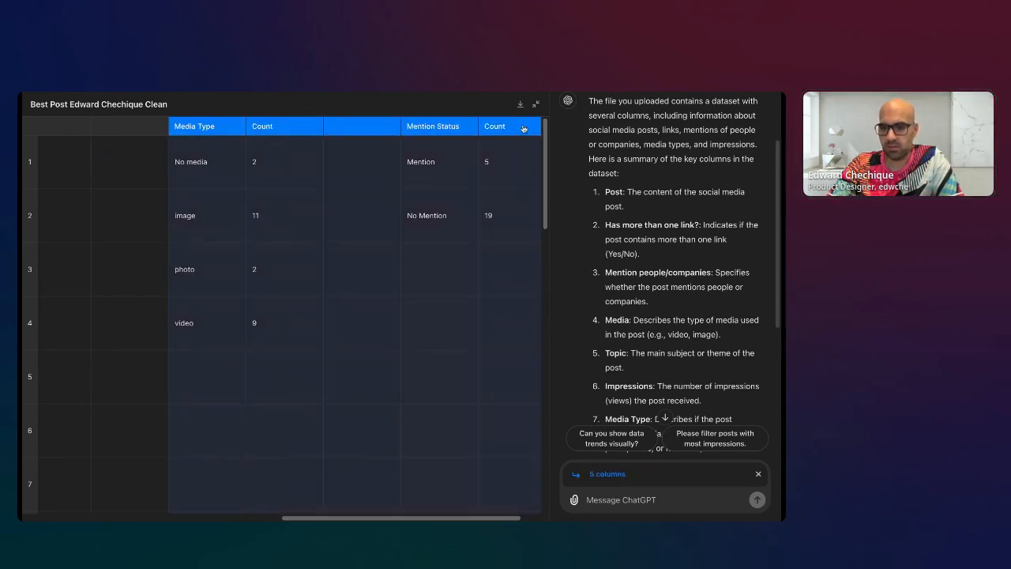
{"action": "left_click", "coordinate": [466, 152]}
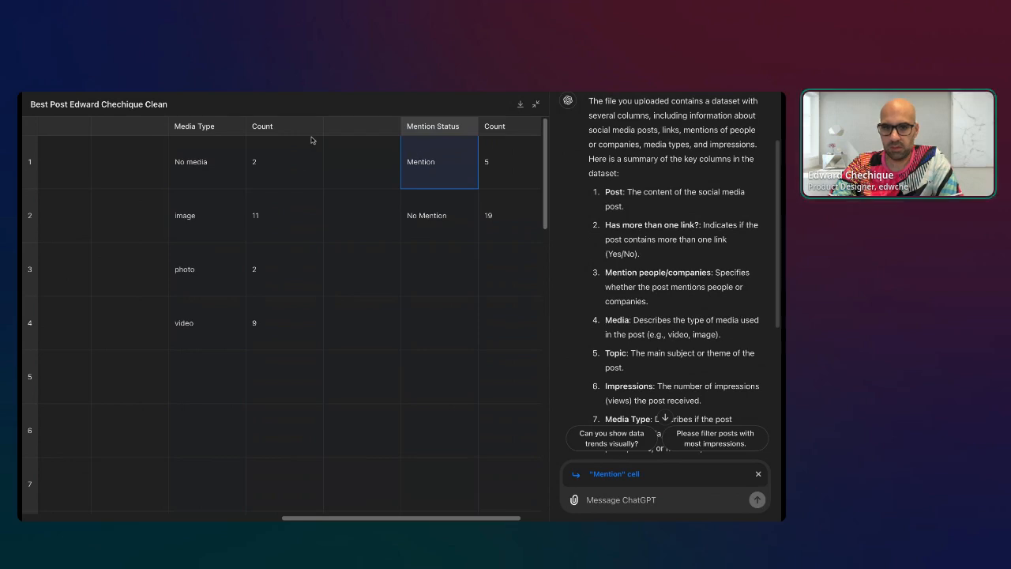
{"action": "left_click", "coordinate": [672, 499]}
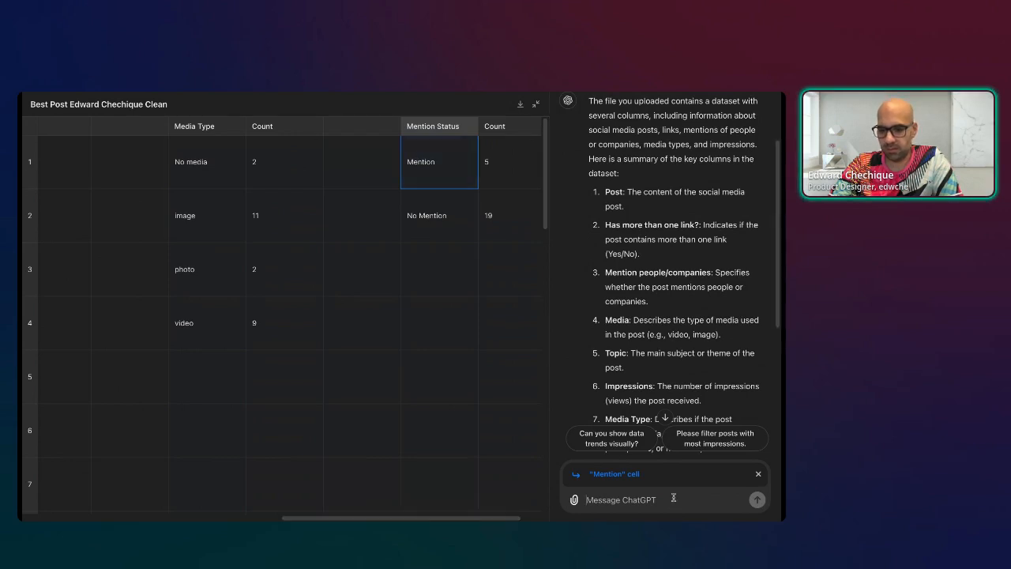
- Select the five columns from Media Type through the Count beside Mention Status and send the request "eliminate rows"
{"action": "left_click_drag", "start_coordinate": [198, 127], "coordinate": [506, 130]}
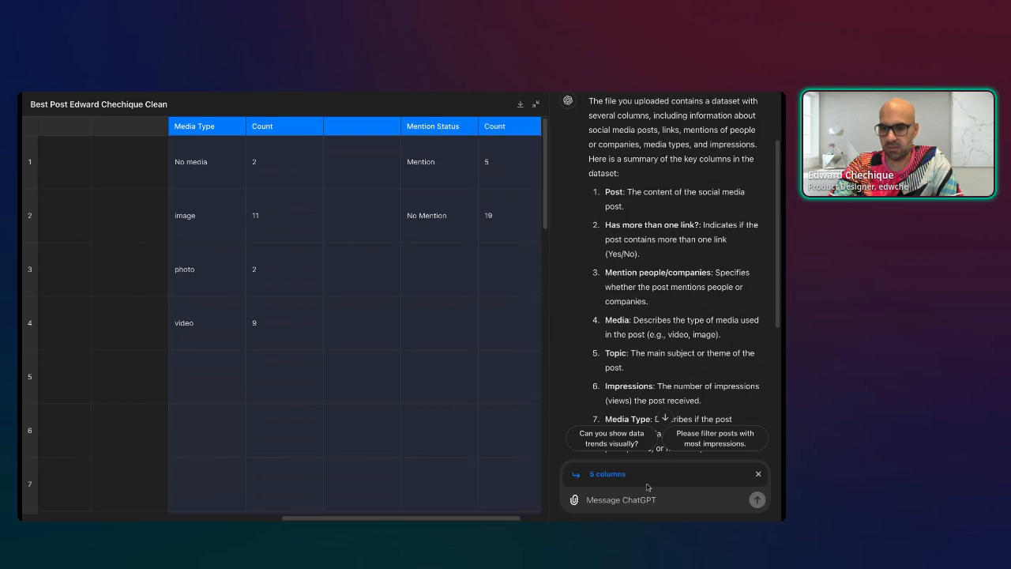
{"action": "left_click", "coordinate": [651, 499]}
{"action": "type", "text": "elim"}
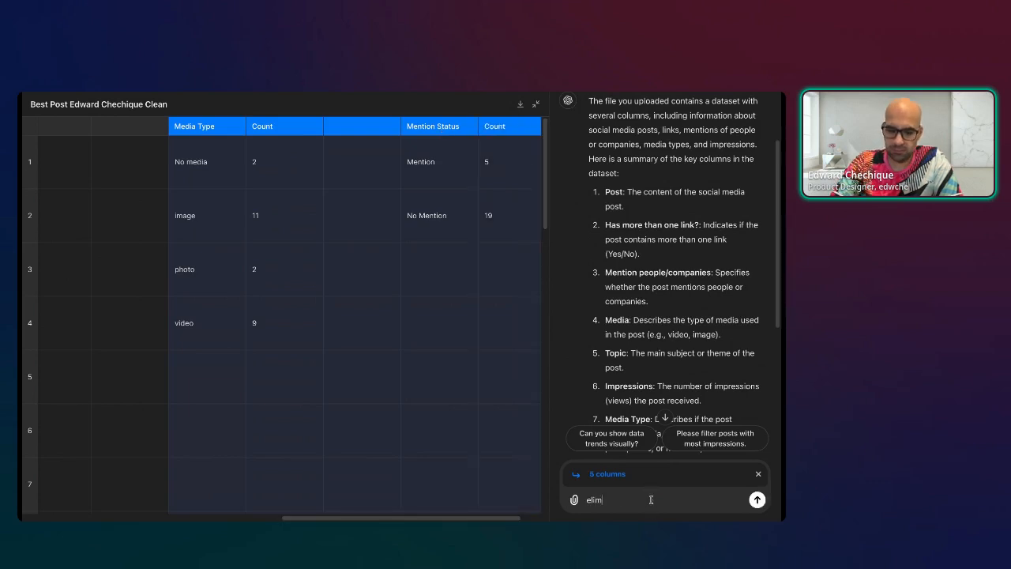
{"action": "type", "text": "inate rows"}
{"action": "left_click", "coordinate": [757, 500]}
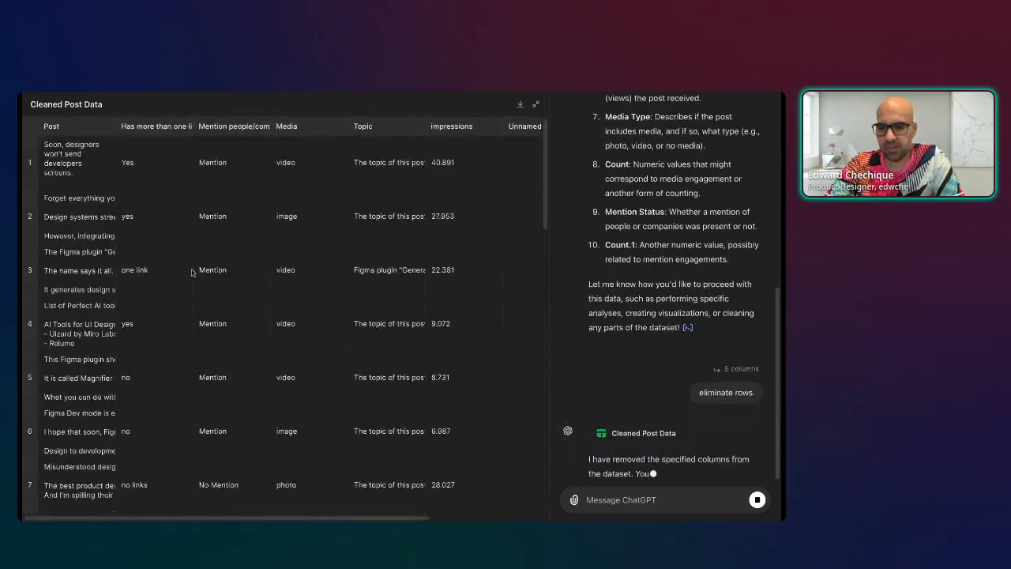
- Check the columns of the cleaned table and ask ChatGPT whether any data is missing, what it is and in which row
{"action": "scroll", "coordinate": [368, 258], "scroll_direction": "right", "scroll_amount": 4}
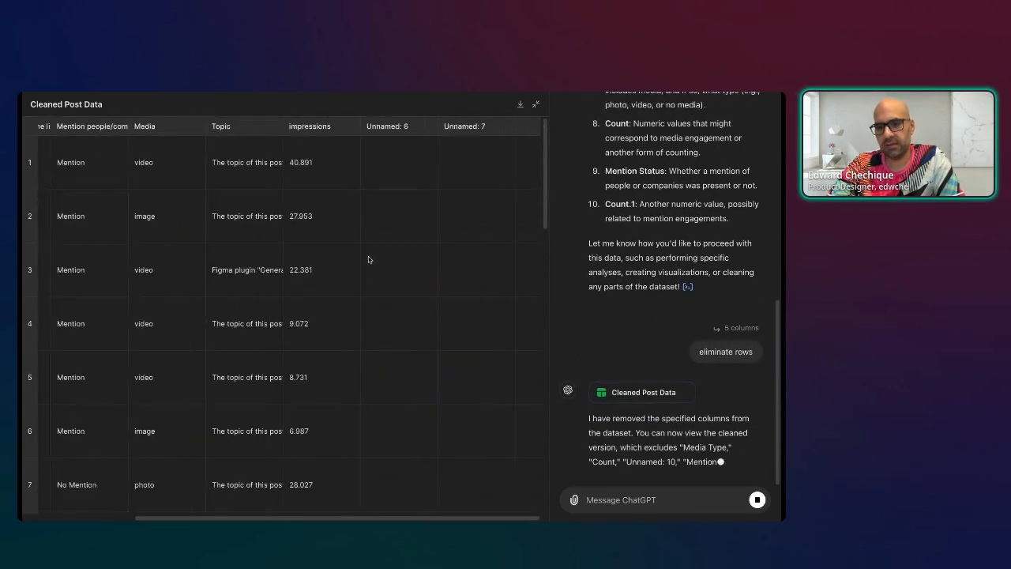
{"action": "scroll", "coordinate": [445, 329], "scroll_direction": "left", "scroll_amount": 4}
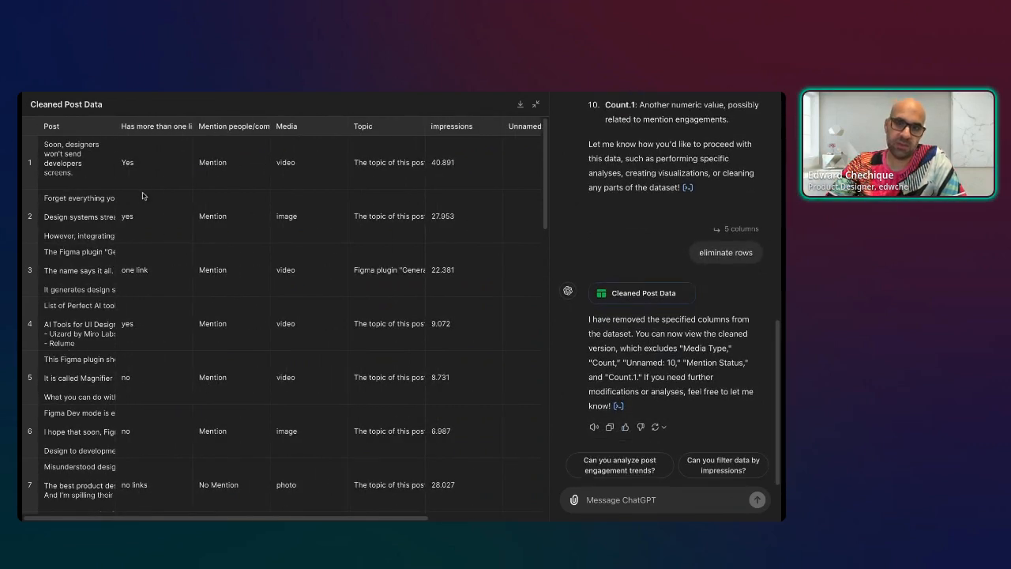
{"action": "left_click", "coordinate": [611, 506]}
{"action": "type", "text": "Read the data and tell me if there is any data that is missing in the table. If yes, tell me what is missing and which row it is."}
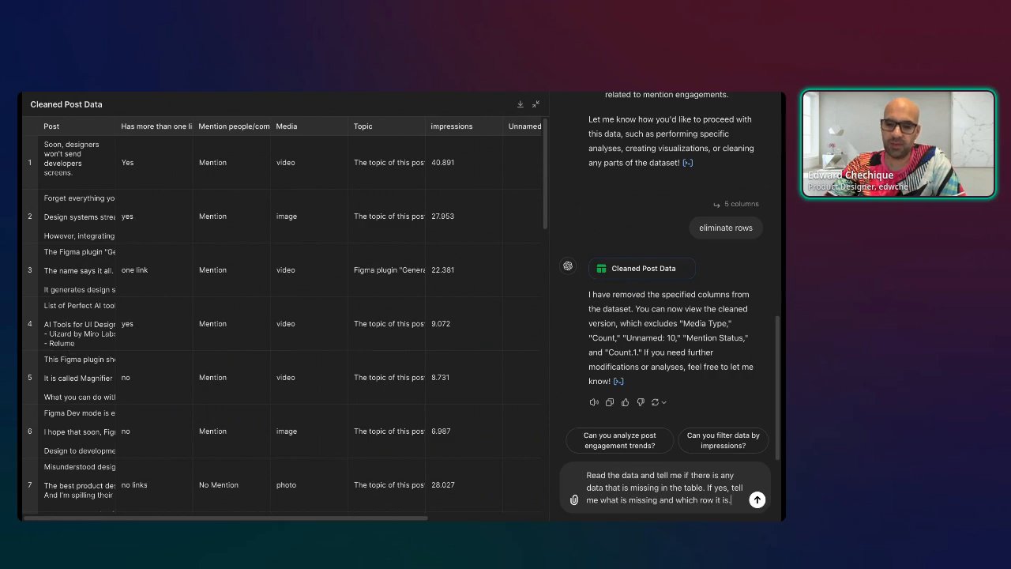
{"action": "left_click", "coordinate": [758, 500]}
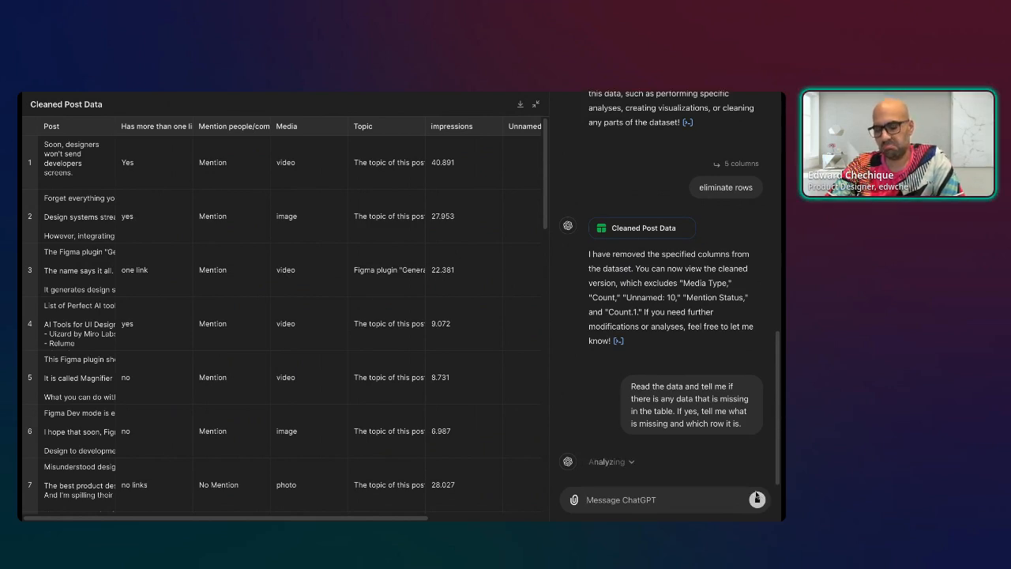
- Examine the rows of the cleaned table down to row 26 against the reported missing data
{"action": "scroll", "coordinate": [237, 340], "scroll_direction": "down", "scroll_amount": 10}
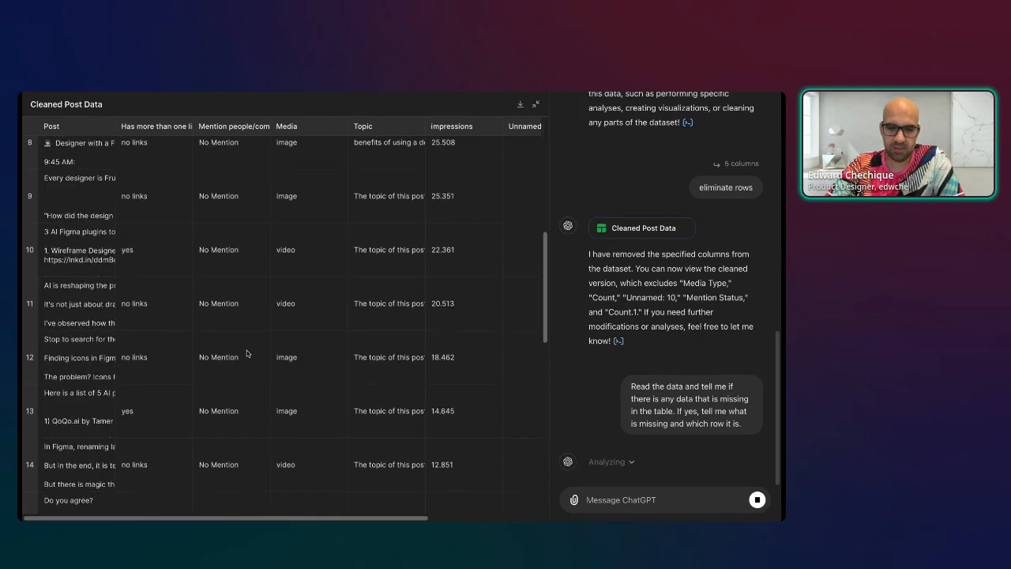
{"action": "scroll", "coordinate": [247, 356], "scroll_direction": "down", "scroll_amount": 7}
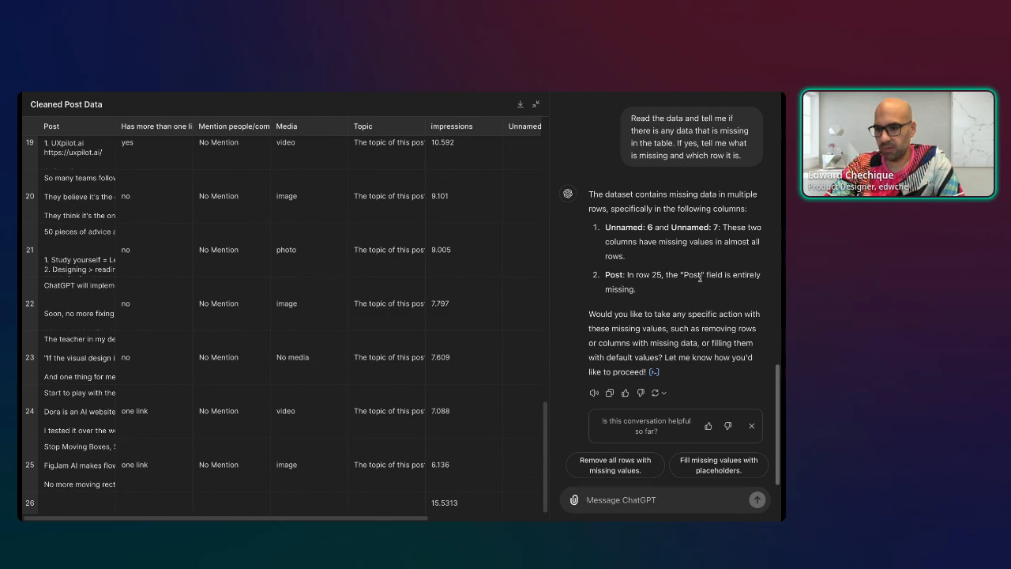
{"action": "scroll", "coordinate": [296, 279], "scroll_direction": "up", "scroll_amount": 5}
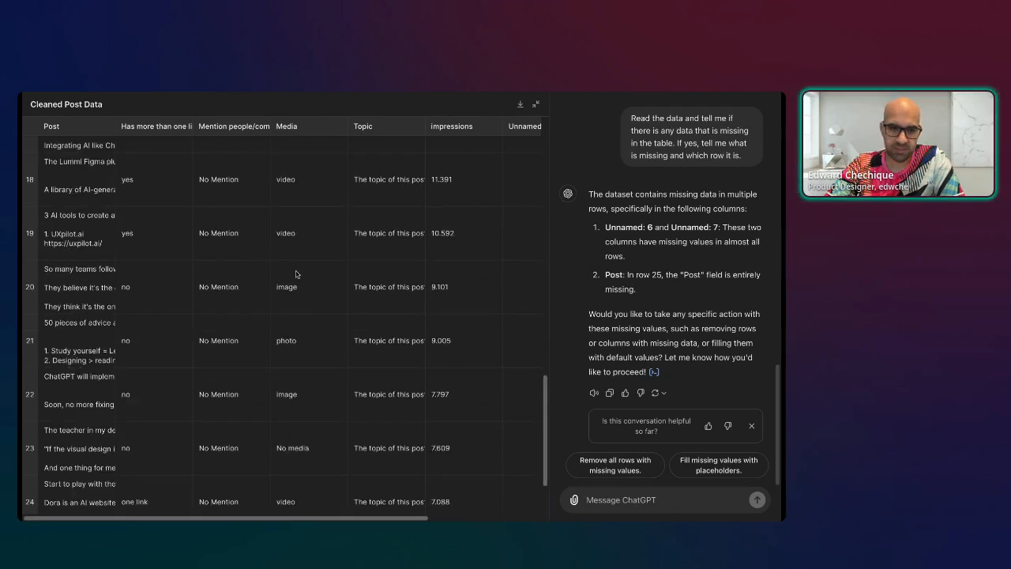
{"action": "scroll", "coordinate": [295, 279], "scroll_direction": "down", "scroll_amount": 5}
{"action": "left_click", "coordinate": [35, 503]}
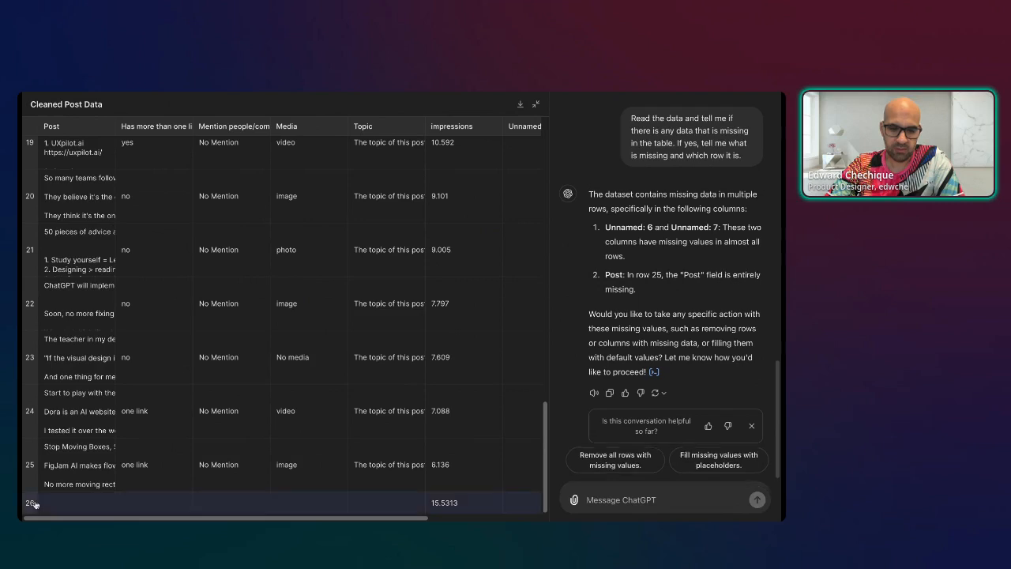
{"action": "scroll", "coordinate": [423, 292], "scroll_direction": "up", "scroll_amount": 8}
{"action": "left_click", "coordinate": [521, 128]}
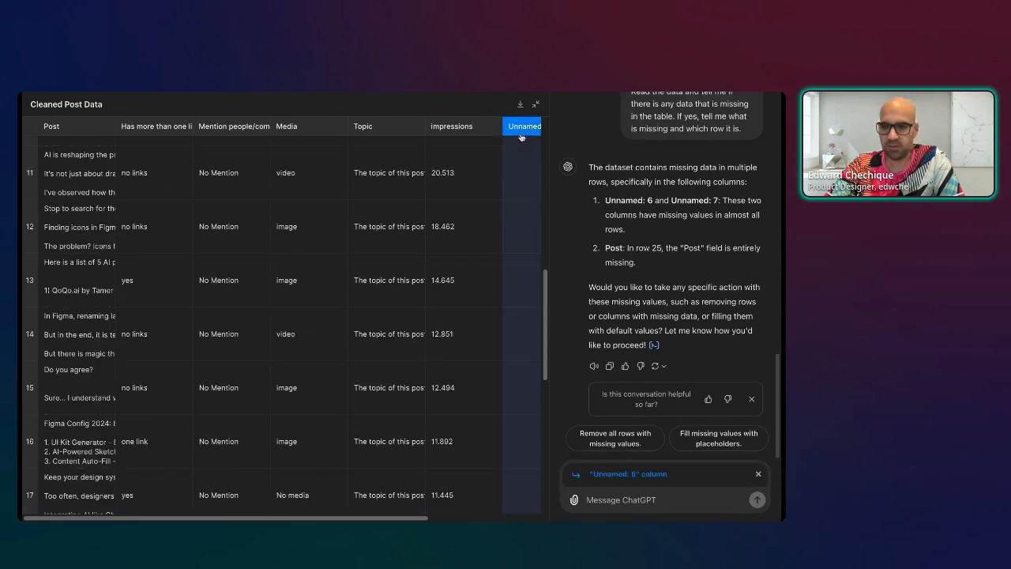
{"action": "left_click", "coordinate": [518, 138]}
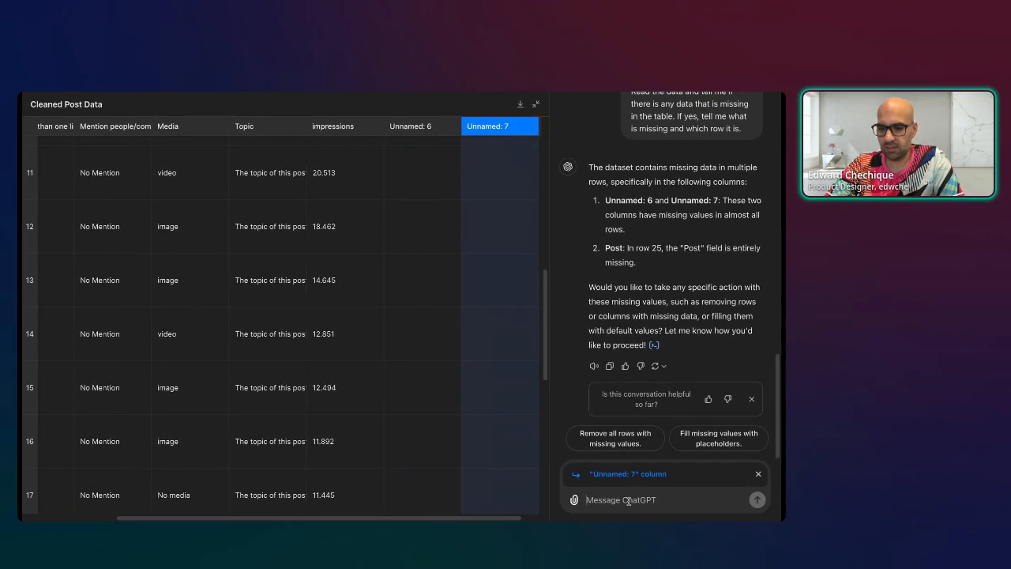
{"action": "left_click", "coordinate": [438, 127], "text": "shift"}
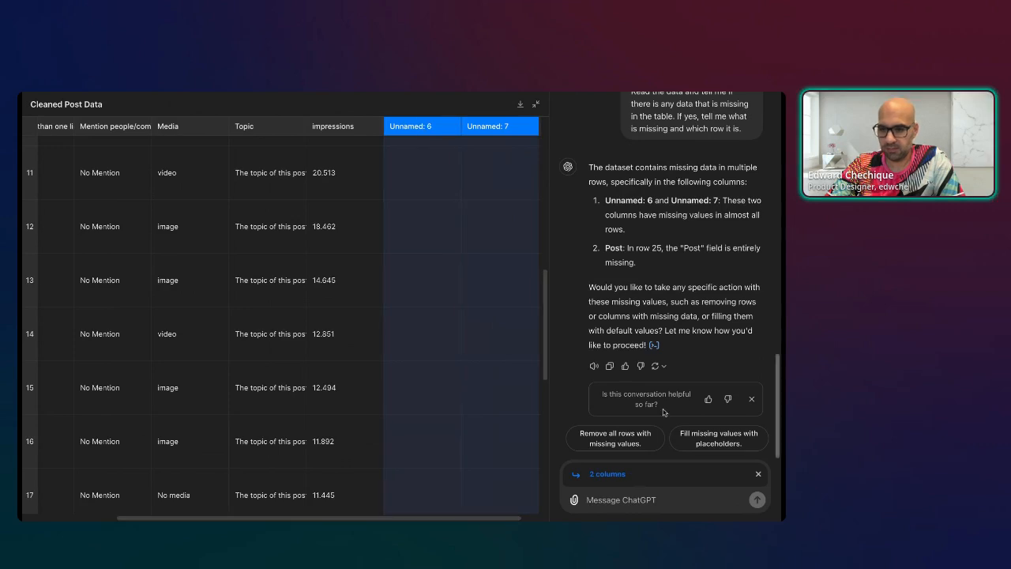
- Quote the two reported missing-data findings from ChatGPT's answer and send the request "eliminate them"
{"action": "left_click_drag", "start_coordinate": [605, 200], "coordinate": [600, 229]}
{"action": "left_click", "coordinate": [758, 474]}
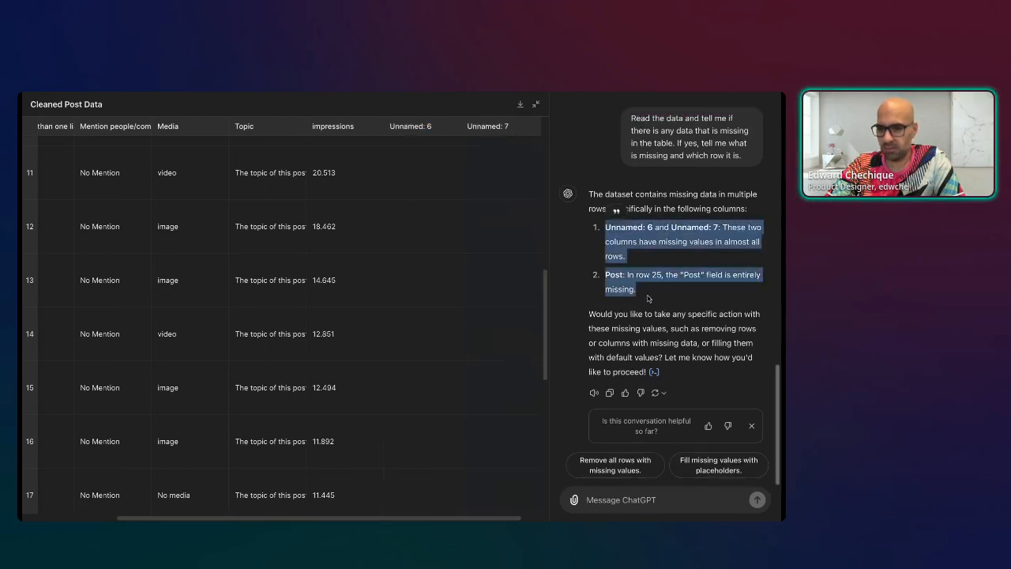
{"action": "left_click", "coordinate": [617, 212]}
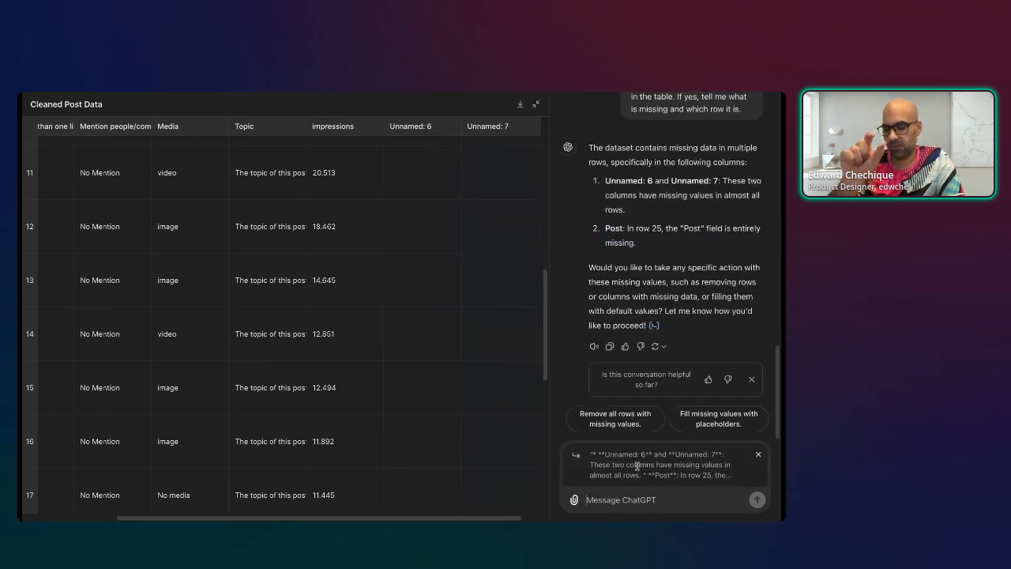
{"action": "type", "text": "e"}
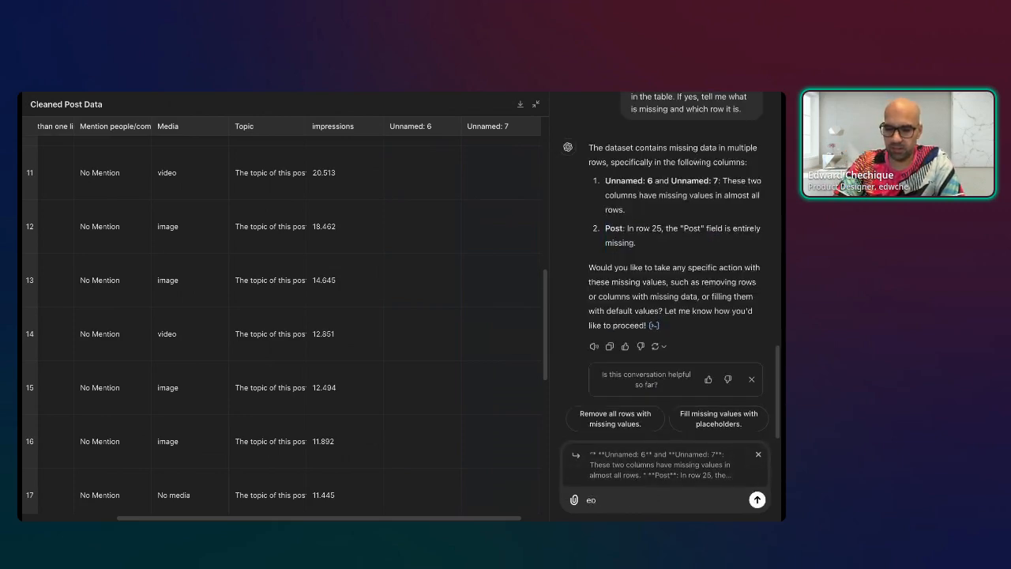
{"action": "type", "text": "limat"}
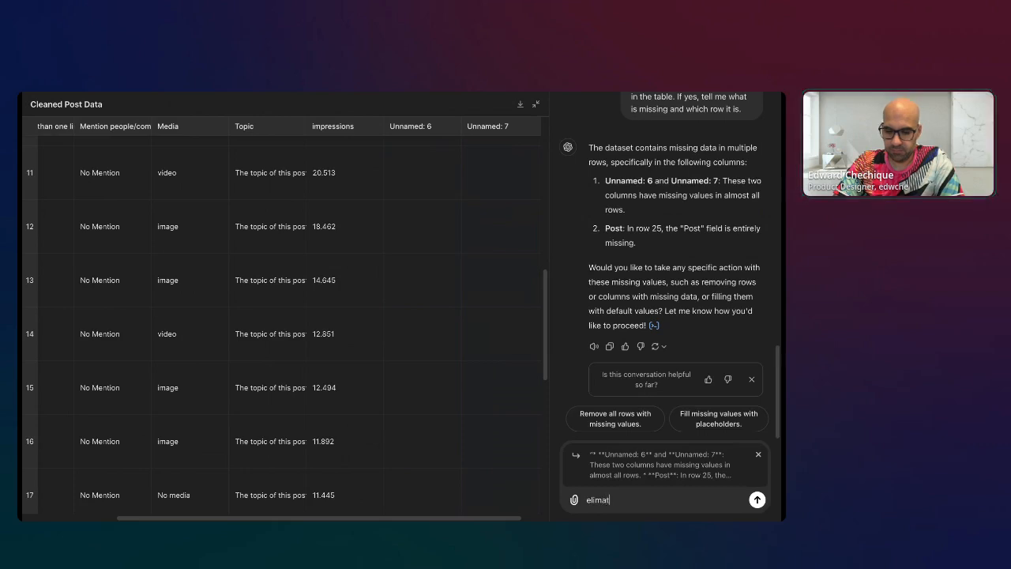
{"action": "type", "text": "e them"}
{"action": "double_click", "coordinate": [598, 499]}
{"action": "type", "text": "eliminate them"}
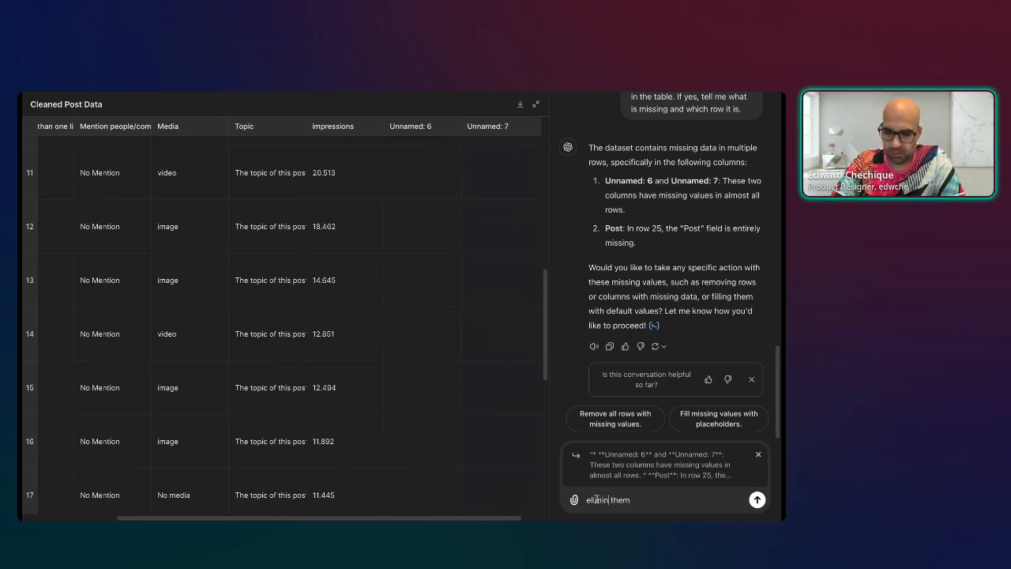
{"action": "left_click", "coordinate": [757, 500]}
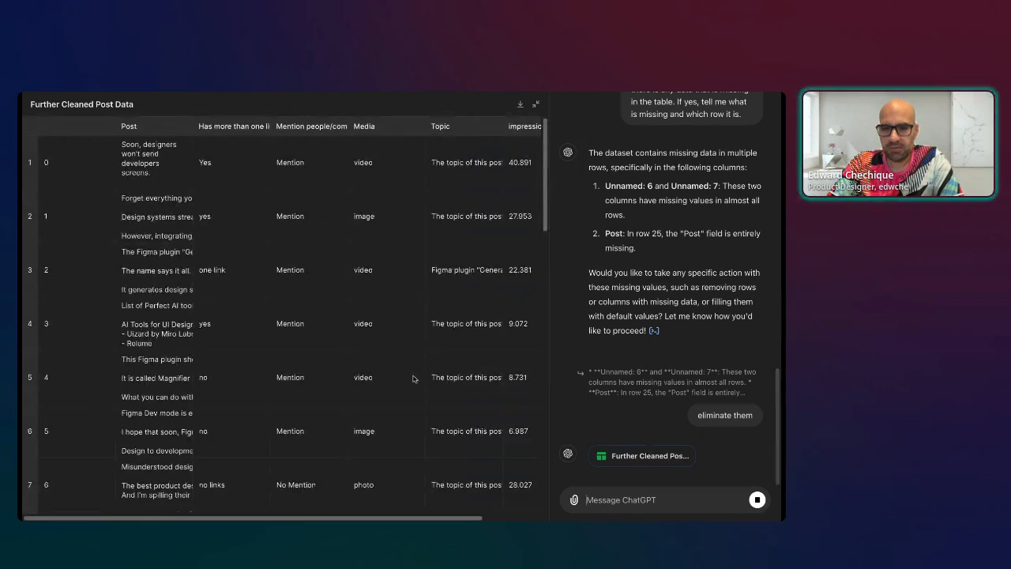
- Examine all columns and rows of the Further Cleaned Post Data table for remaining gaps
{"action": "scroll", "coordinate": [443, 377], "scroll_direction": "down", "scroll_amount": 10}
{"action": "scroll", "coordinate": [467, 376], "scroll_direction": "down", "scroll_amount": 2}
{"action": "scroll", "coordinate": [234, 482], "scroll_direction": "up", "scroll_amount": 10}
{"action": "scroll", "coordinate": [235, 482], "scroll_direction": "up", "scroll_amount": 5}
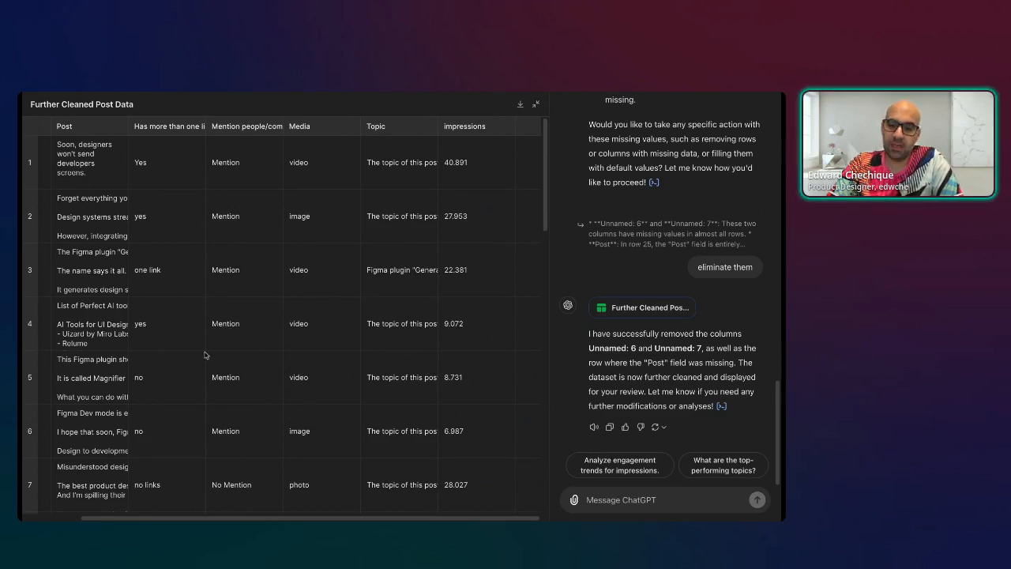
{"action": "scroll", "coordinate": [187, 427], "scroll_direction": "down", "scroll_amount": 5}
{"action": "scroll", "coordinate": [187, 434], "scroll_direction": "down", "scroll_amount": 15}
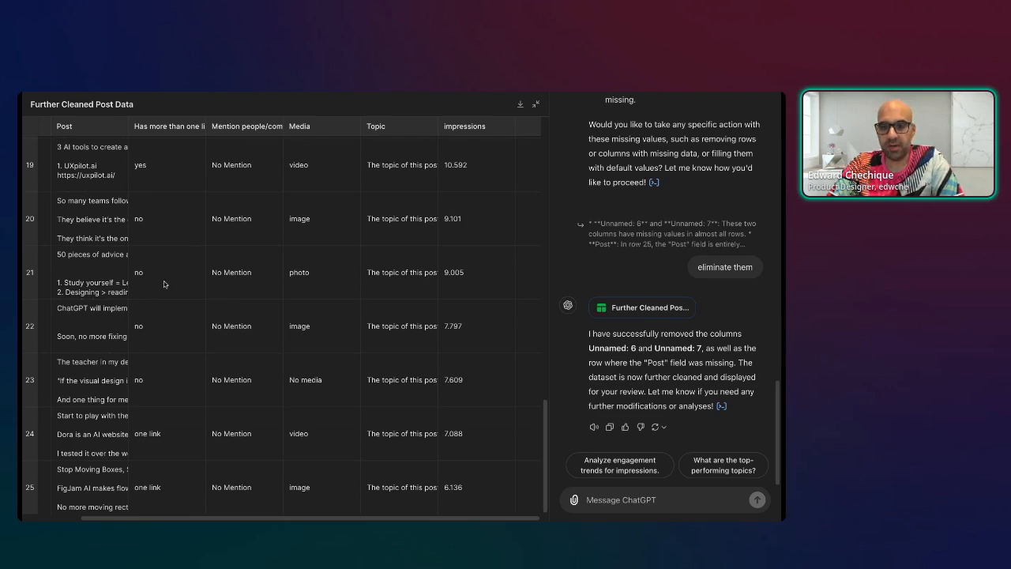
- Send ChatGPT the question "Can you find inconsistencies in the data?"
{"action": "left_click", "coordinate": [687, 499]}
{"action": "type", "text": "Can you find inconsistencies in the data?"}
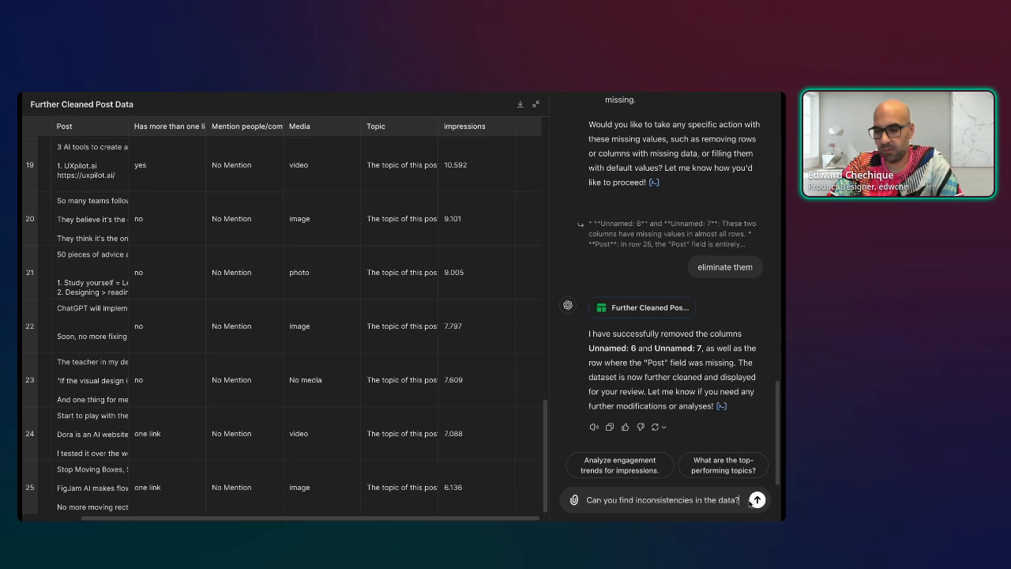
{"action": "left_click", "coordinate": [752, 501]}
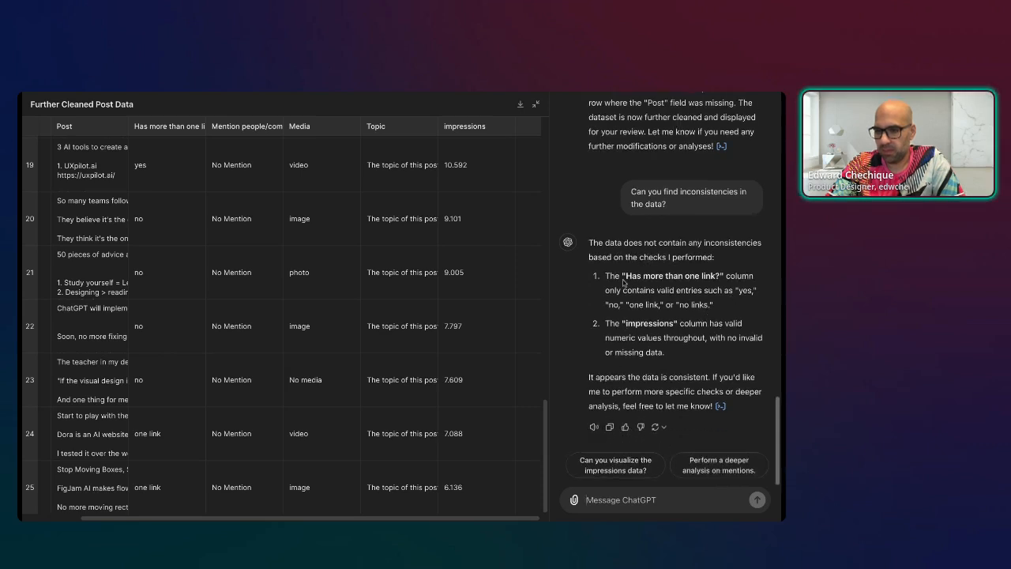
- Read the finding on the "Has more than one link?" column and compare it with the table's rows
{"action": "left_click_drag", "start_coordinate": [716, 276], "coordinate": [714, 305]}
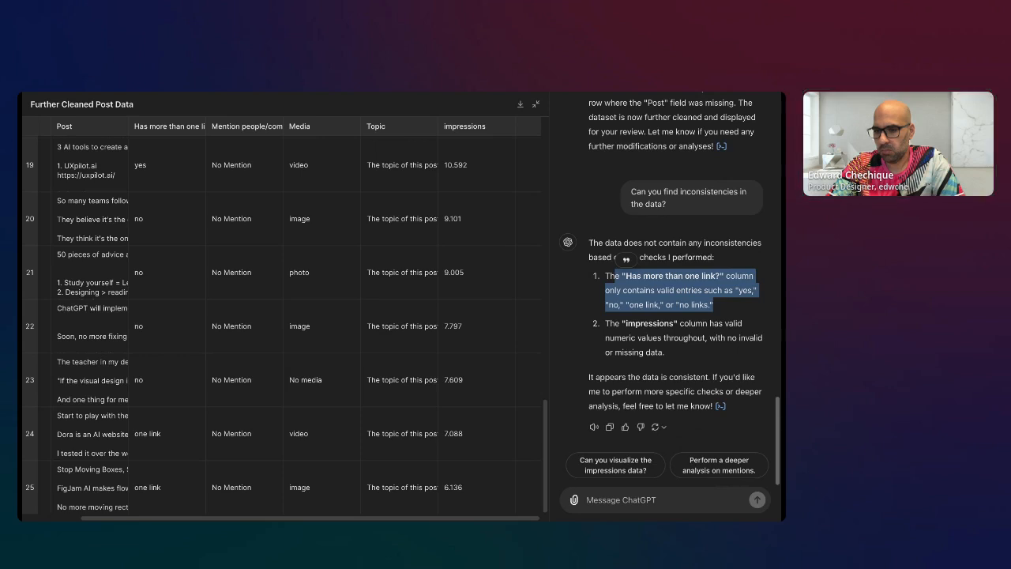
{"action": "scroll", "coordinate": [296, 288], "scroll_direction": "up", "scroll_amount": 5}
{"action": "scroll", "coordinate": [295, 287], "scroll_direction": "up", "scroll_amount": 4}
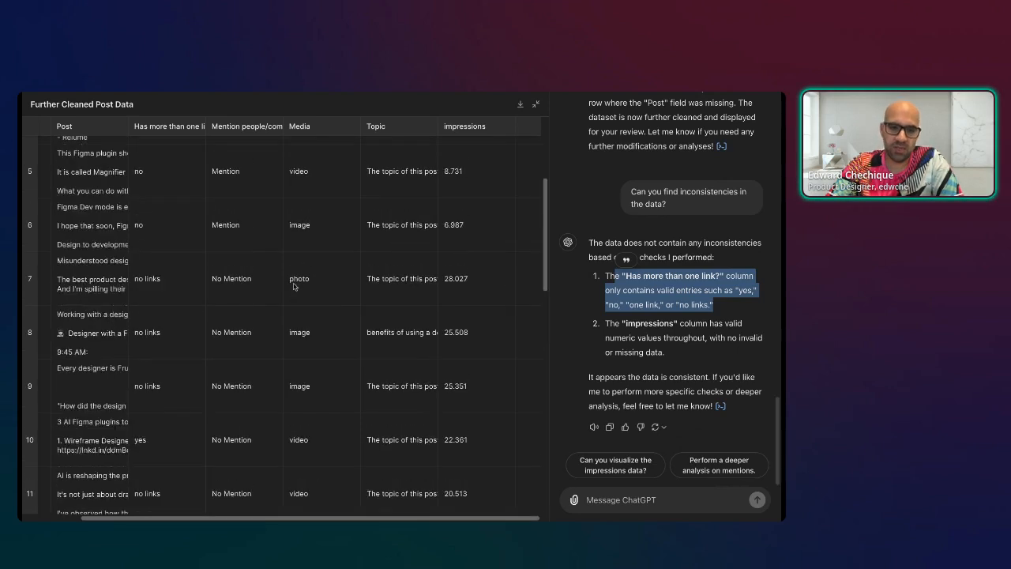
{"action": "scroll", "coordinate": [294, 285], "scroll_direction": "up", "scroll_amount": 3}
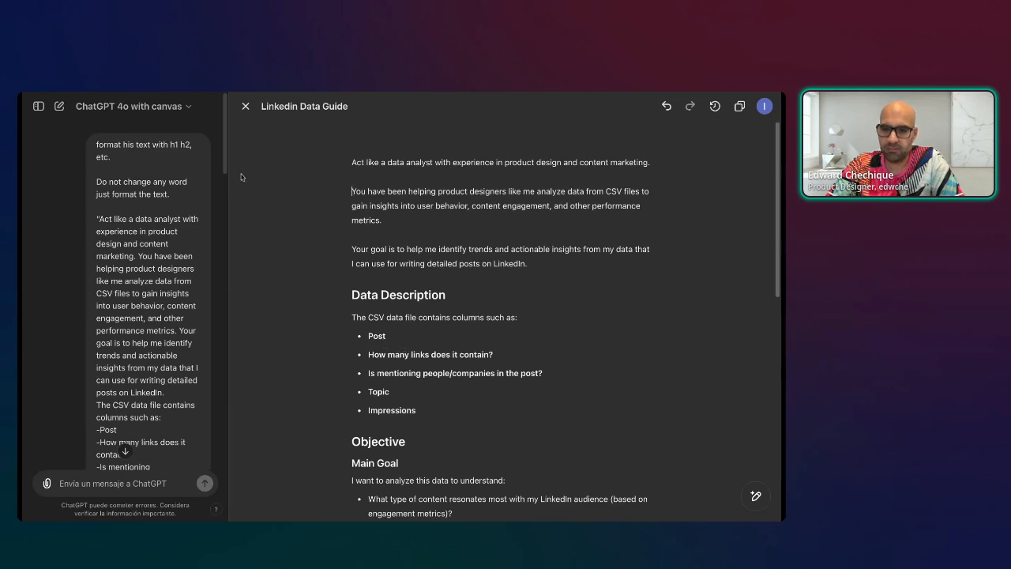
- Switch to the Linkedin Data Guide canvas and read its role, goal and Data Description parts
{"action": "triple_click", "coordinate": [354, 163]}
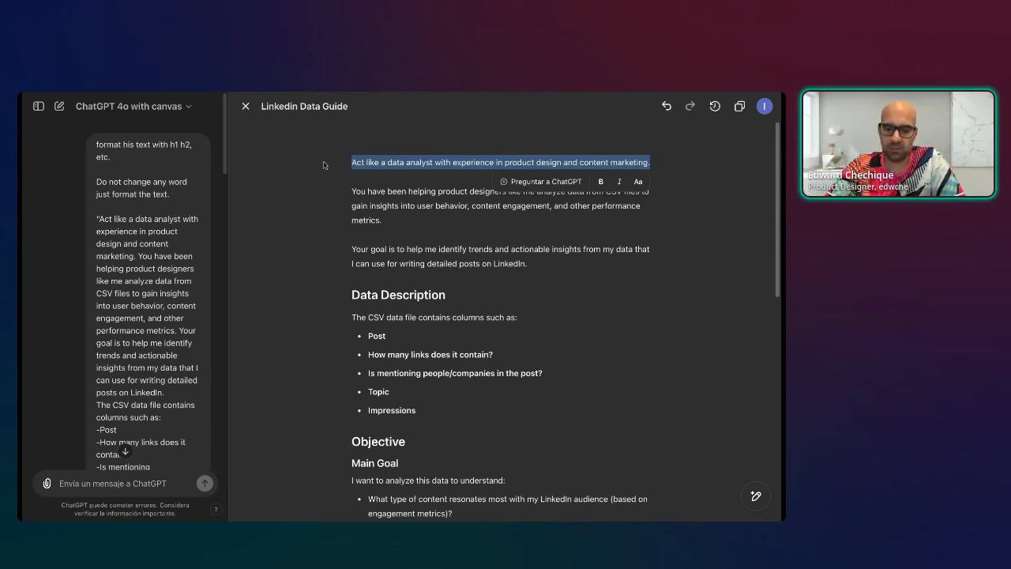
{"action": "left_click", "coordinate": [413, 277]}
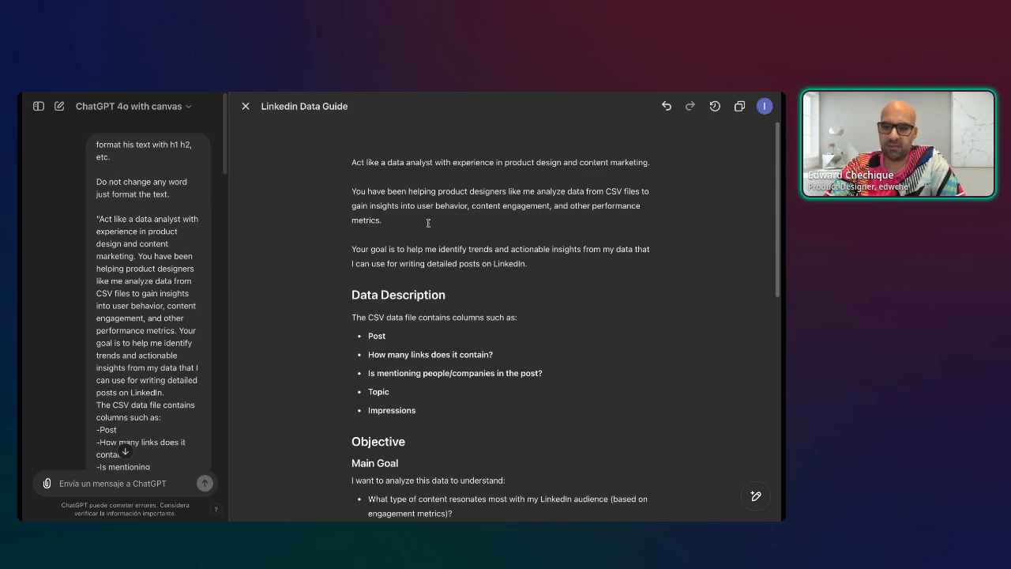
{"action": "mouse_move", "coordinate": [352, 249]}
{"action": "left_mouse_down"}
{"action": "mouse_move", "coordinate": [509, 250]}
{"action": "mouse_move", "coordinate": [527, 263]}
{"action": "left_mouse_up"}
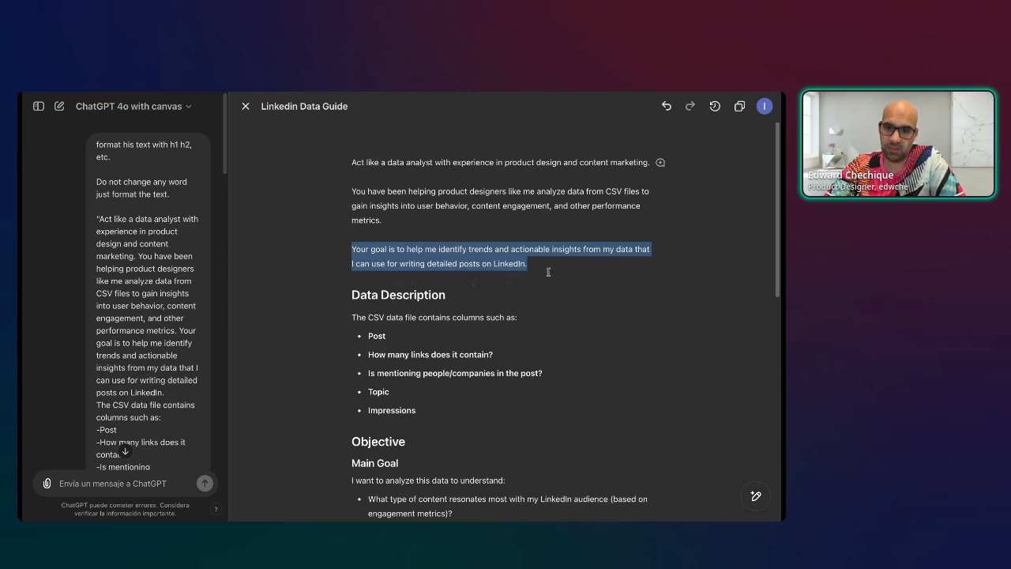
{"action": "left_click", "coordinate": [524, 328]}
{"action": "scroll", "coordinate": [524, 330], "scroll_direction": "down", "scroll_amount": 1}
{"action": "left_click_drag", "start_coordinate": [425, 379], "coordinate": [357, 280]}
{"action": "key", "text": "shift+Left"}
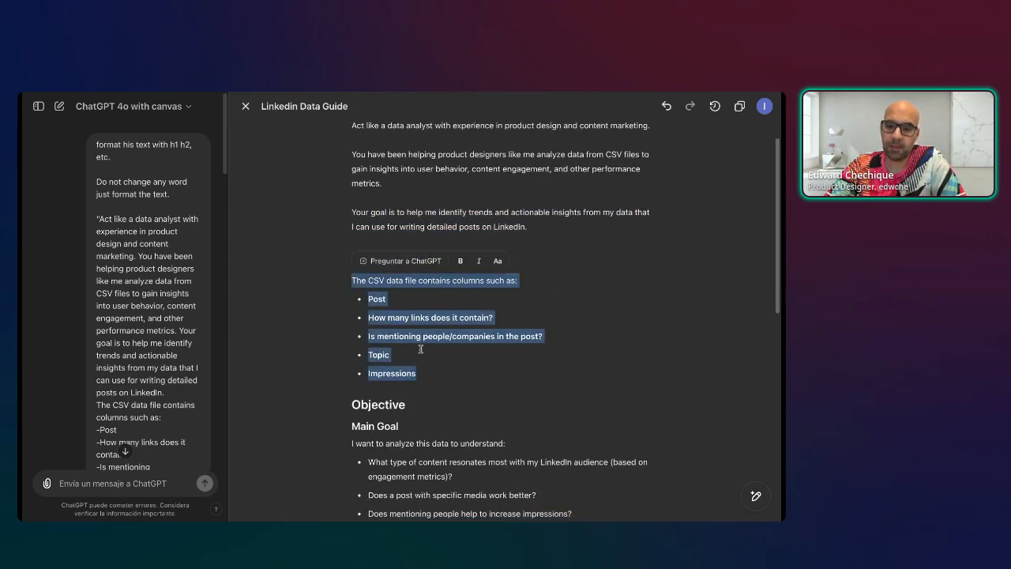
- Read the guide's Main Goal section with its questions on content type, specific media and mentioning people
{"action": "scroll", "coordinate": [395, 316], "scroll_direction": "down", "scroll_amount": 3}
{"action": "scroll", "coordinate": [356, 190], "scroll_direction": "up", "scroll_amount": 1}
{"action": "triple_click", "coordinate": [356, 191]}
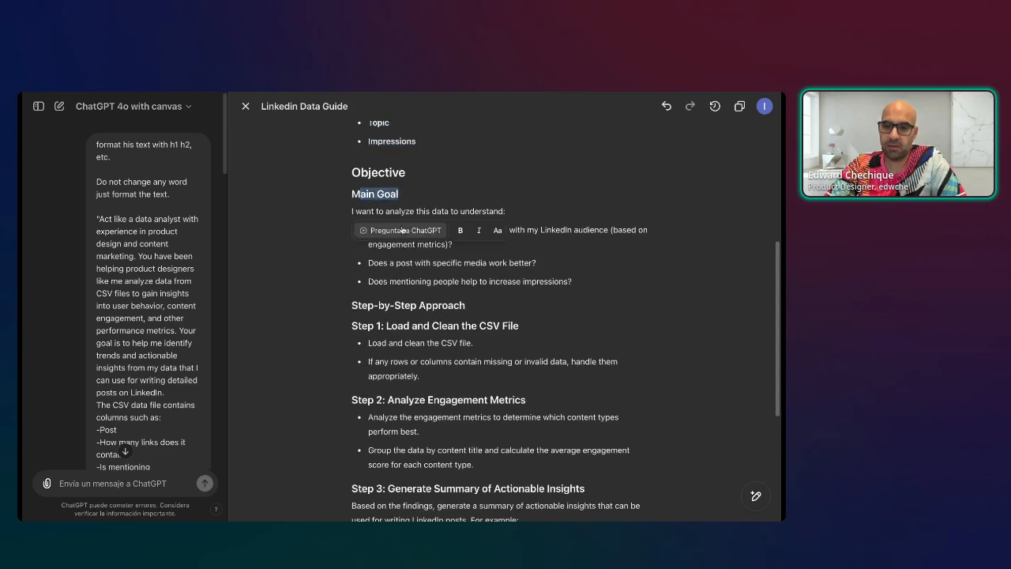
{"action": "left_click", "coordinate": [660, 211]}
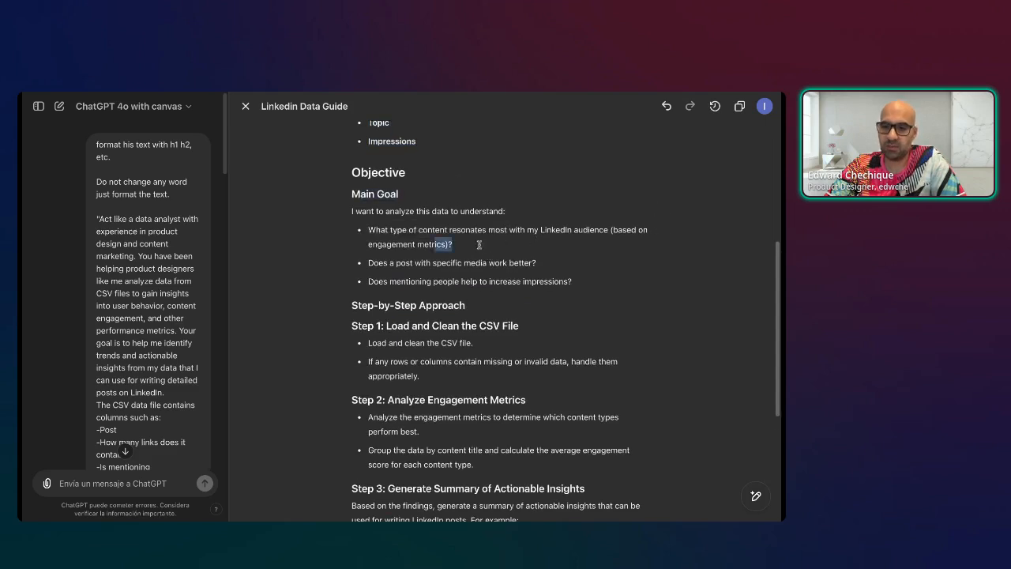
{"action": "triple_click", "coordinate": [479, 245]}
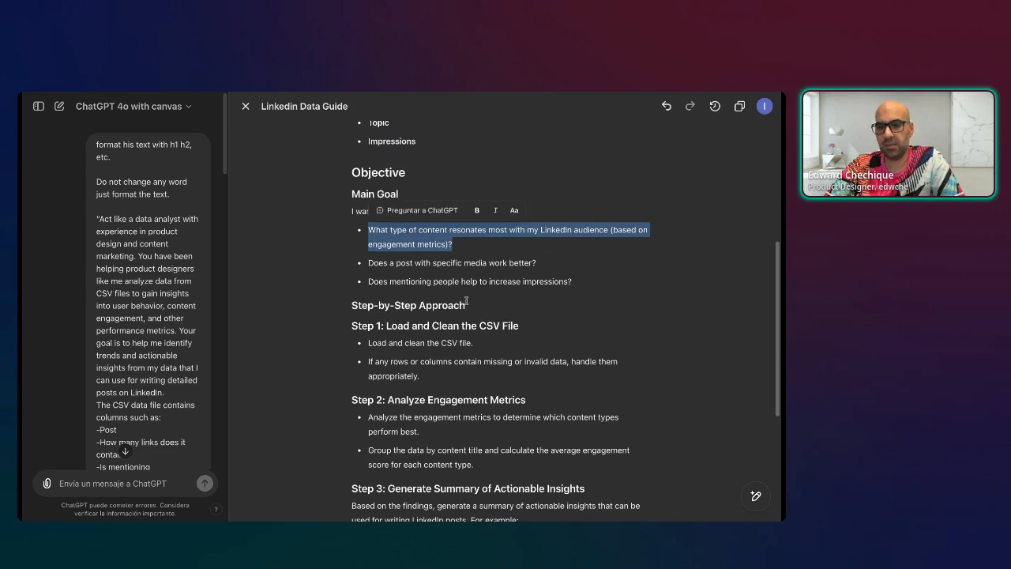
{"action": "left_click", "coordinate": [369, 264]}
{"action": "triple_click", "coordinate": [369, 264]}
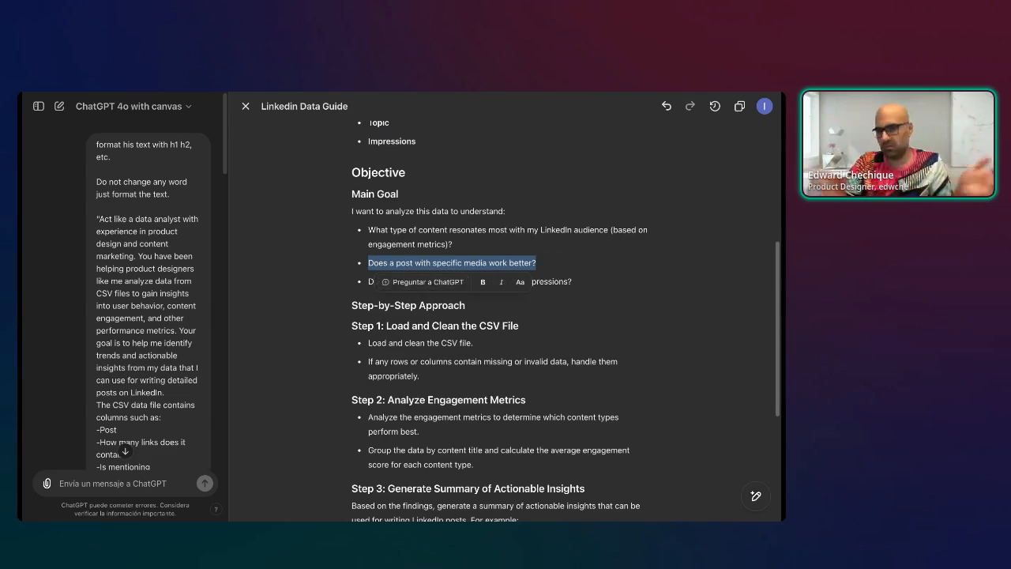
{"action": "scroll", "coordinate": [553, 355], "scroll_direction": "up", "scroll_amount": 3}
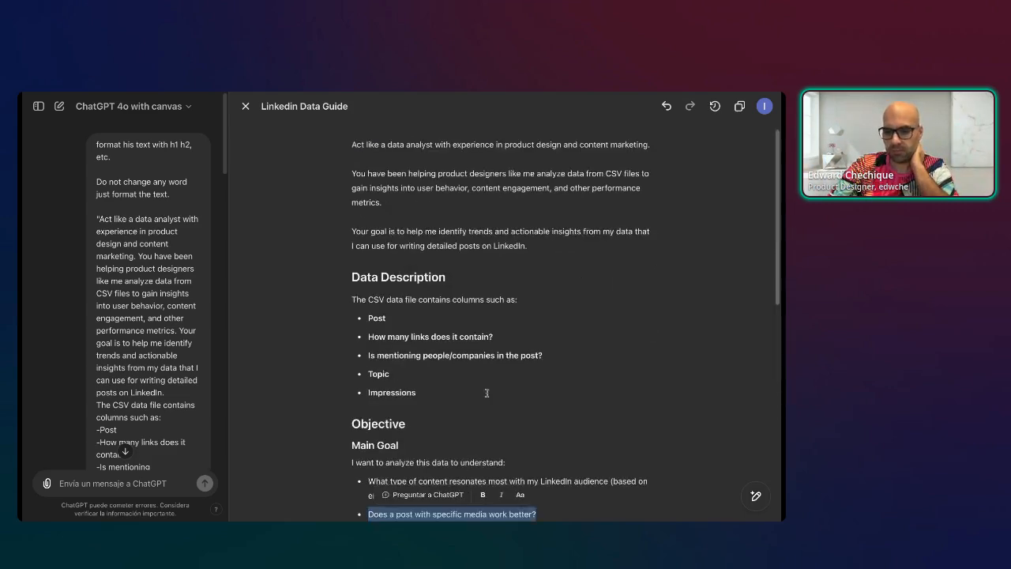
{"action": "scroll", "coordinate": [488, 394], "scroll_direction": "down", "scroll_amount": 5}
{"action": "left_click", "coordinate": [492, 246]}
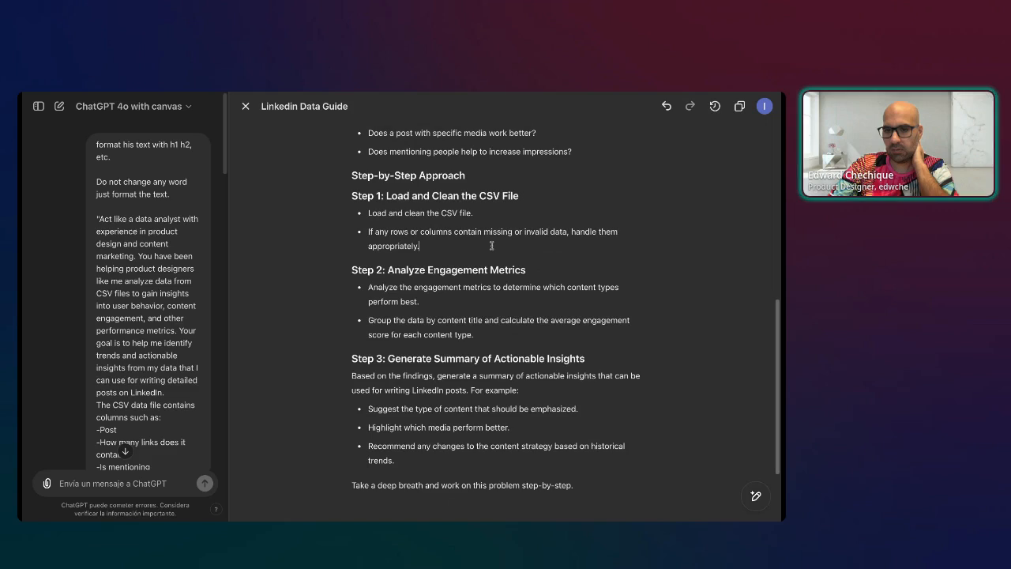
{"action": "triple_click", "coordinate": [368, 152]}
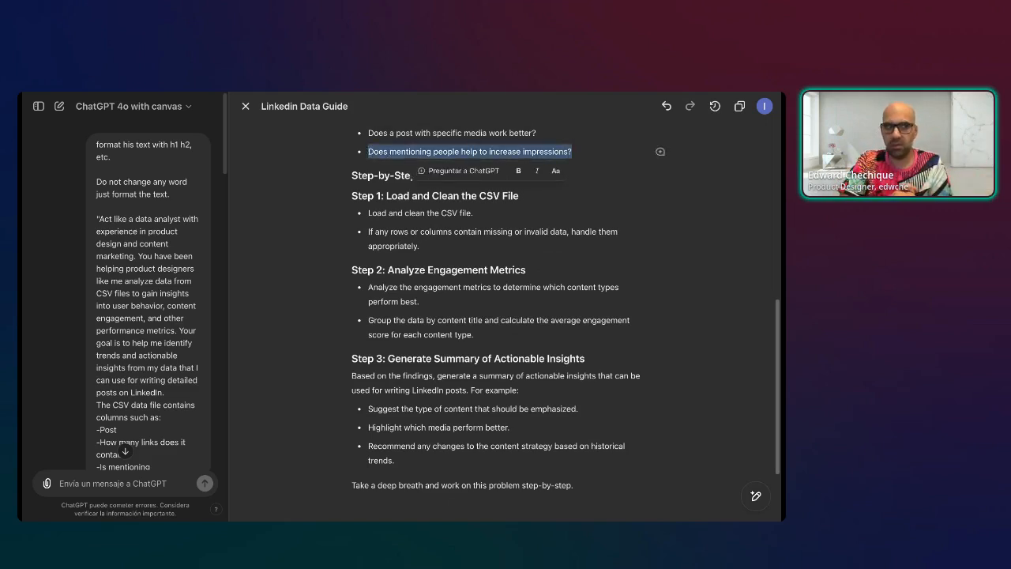
- Read the guide's three-step approach on cleaning, engagement metrics and actionable insights, through its closing instruction
{"action": "left_click", "coordinate": [442, 189]}
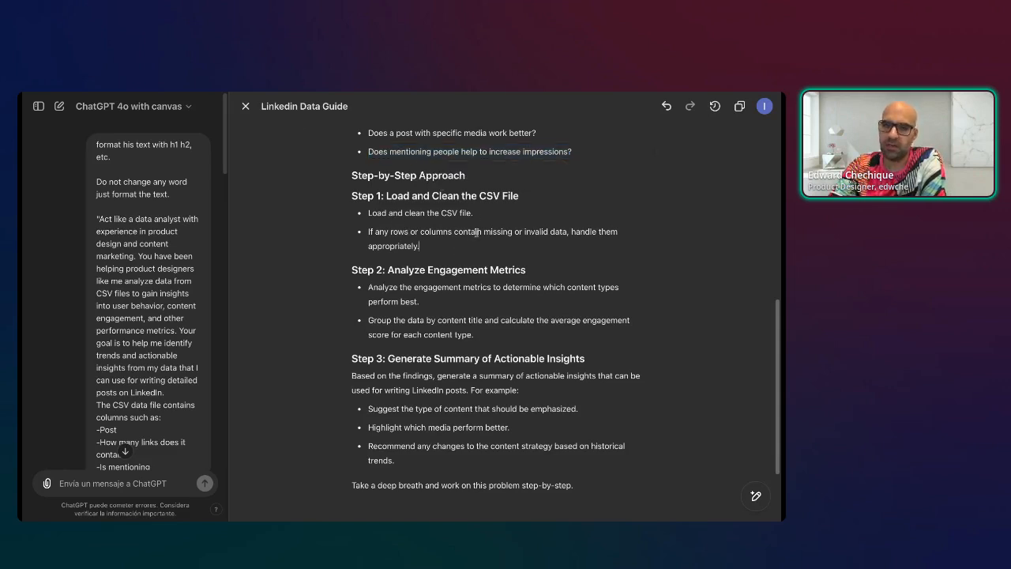
{"action": "left_click", "coordinate": [404, 229], "text": "shift"}
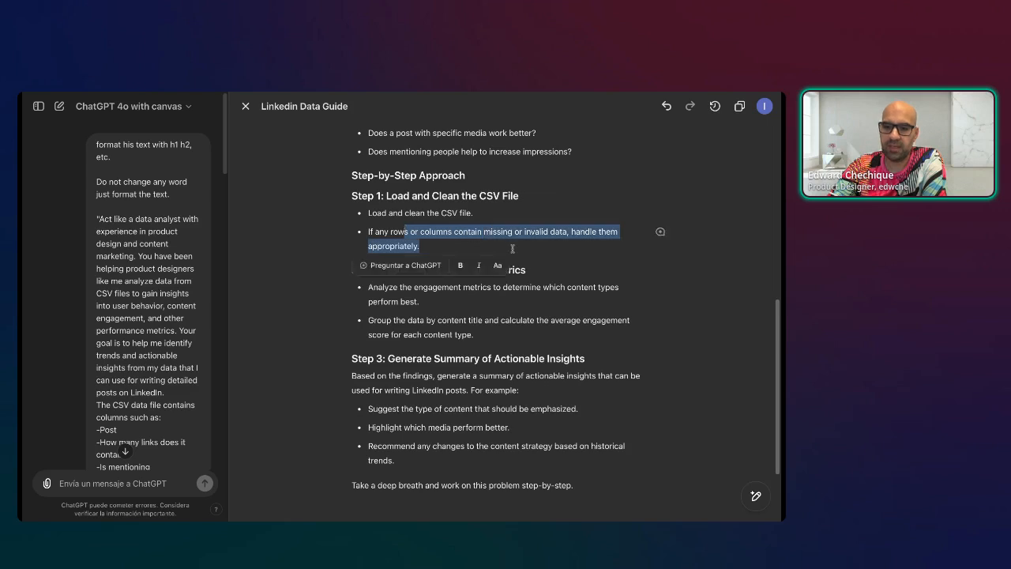
{"action": "left_click", "coordinate": [577, 287]}
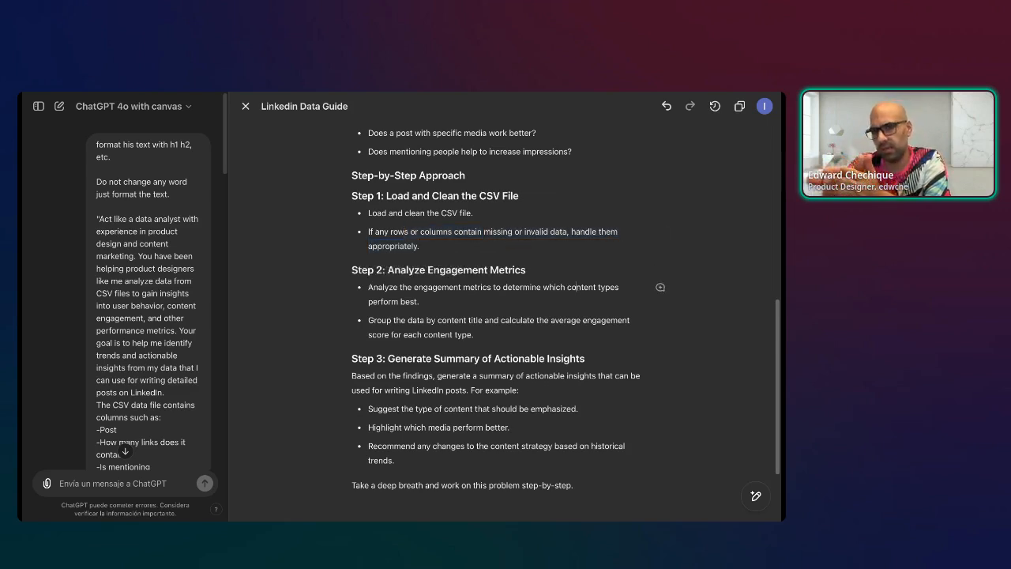
{"action": "triple_click", "coordinate": [431, 305]}
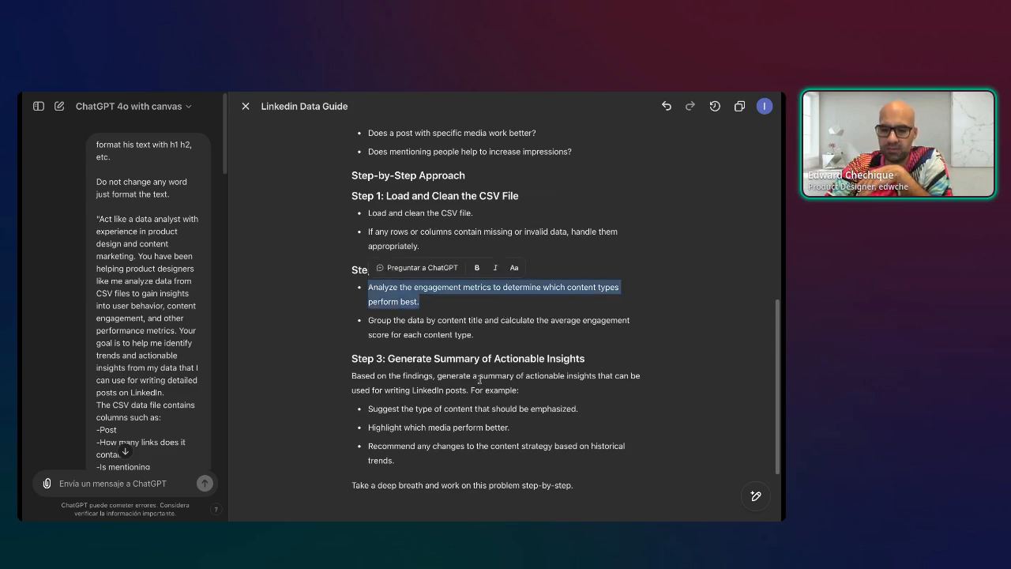
{"action": "left_click_drag", "start_coordinate": [423, 365], "coordinate": [379, 315]}
{"action": "scroll", "coordinate": [522, 356], "scroll_direction": "down", "scroll_amount": 2}
{"action": "triple_click", "coordinate": [535, 359]}
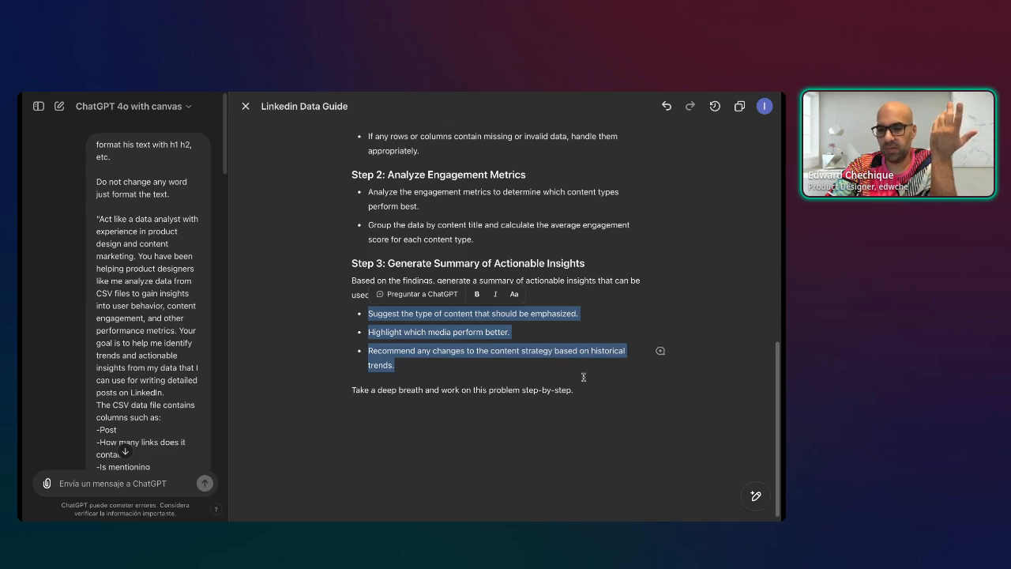
{"action": "left_click_drag", "start_coordinate": [584, 391], "coordinate": [352, 389]}
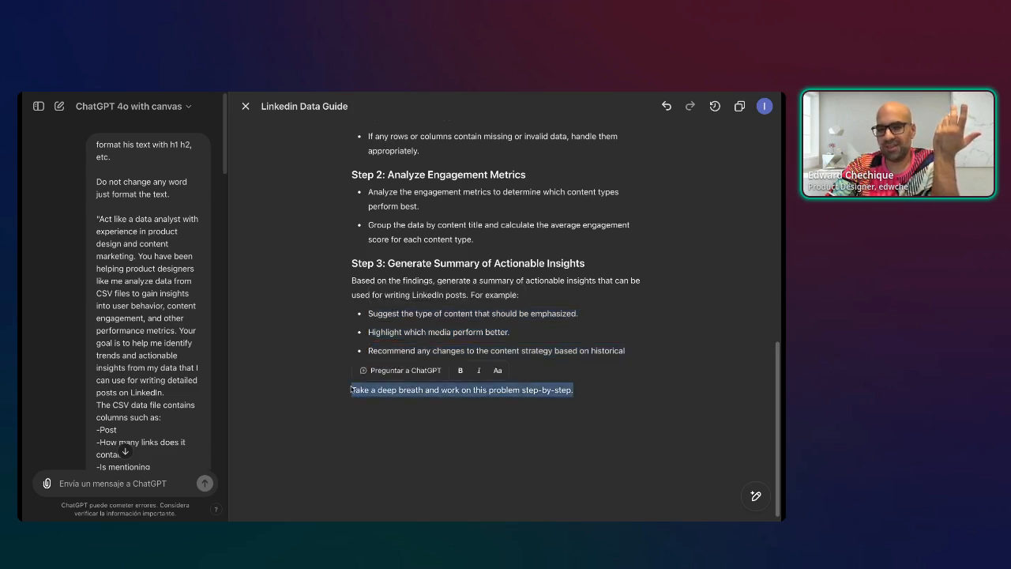
- Copy the entire Linkedin Data Guide prompt and paste it into the message box of the cleaned post data chat
{"action": "left_click", "coordinate": [587, 390]}
{"action": "key", "text": "shift+Up"}
{"action": "key", "text": "shift+Up"}
{"action": "key", "text": "shift+Up"}
{"action": "key", "text": "shift+Up"}
{"action": "key", "text": "shift+Up"}
{"action": "key", "text": "shift+Up"}
{"action": "key", "text": "shift+Up"}
{"action": "key", "text": "shift+Up"}
{"action": "key", "text": "shift+Up"}
{"action": "key", "text": "shift+Up"}
{"action": "key", "text": "shift+Up"}
{"action": "key", "text": "shift+Up"}
{"action": "key", "text": "shift+Up"}
{"action": "key", "text": "shift+Up"}
{"action": "key", "text": "shift+Up"}
{"action": "key", "text": "shift+Up"}
{"action": "key", "text": "shift+Up"}
{"action": "key", "text": "shift+Up"}
{"action": "key", "text": "shift+Up"}
{"action": "key", "text": "shift+Up"}
{"action": "key", "text": "shift+Up"}
{"action": "key", "text": "shift+Up"}
{"action": "key", "text": "shift+Up"}
{"action": "key", "text": "shift+Up"}
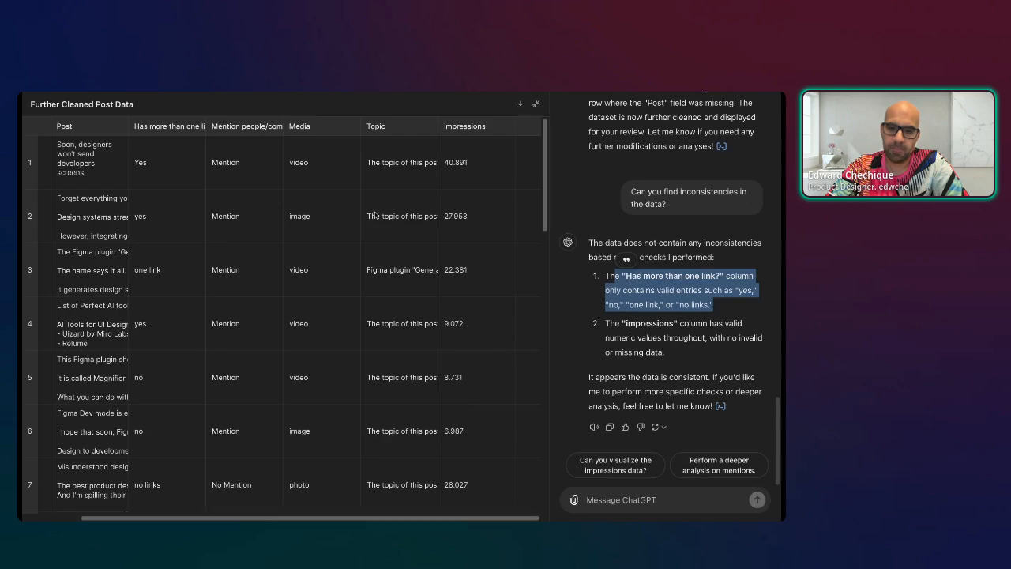
{"action": "left_click", "coordinate": [678, 496]}
{"action": "key", "text": "ctrl+v"}
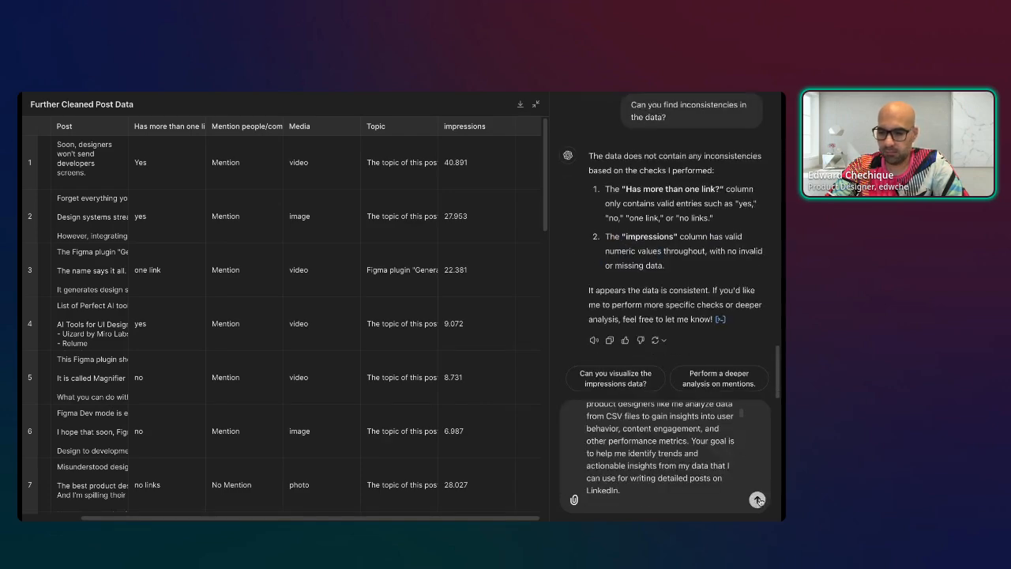
- Send the pasted data guide prompt and collapse the Further Cleaned Post Data table back into the chat
{"action": "left_click", "coordinate": [757, 499]}
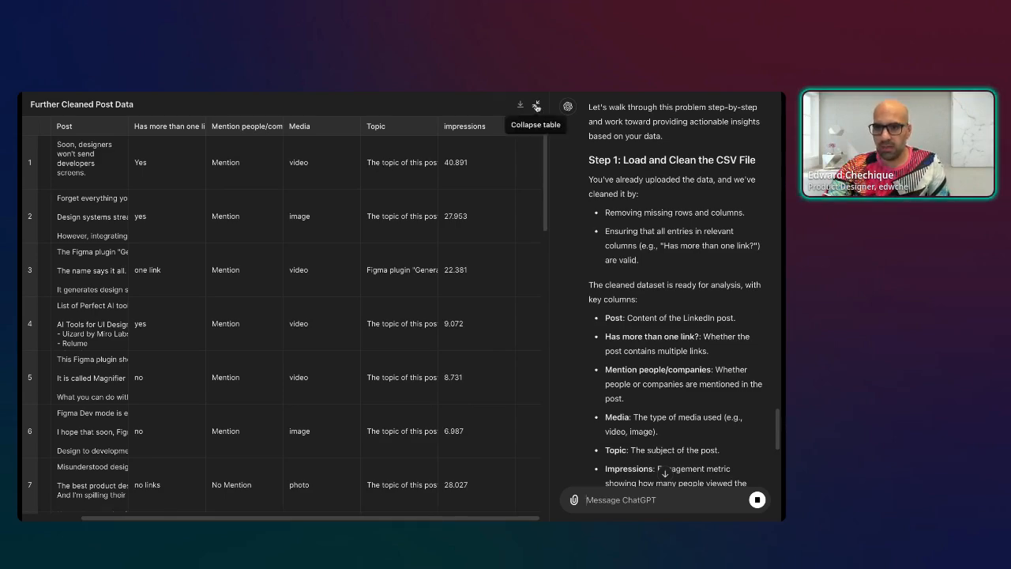
{"action": "left_click", "coordinate": [537, 107]}
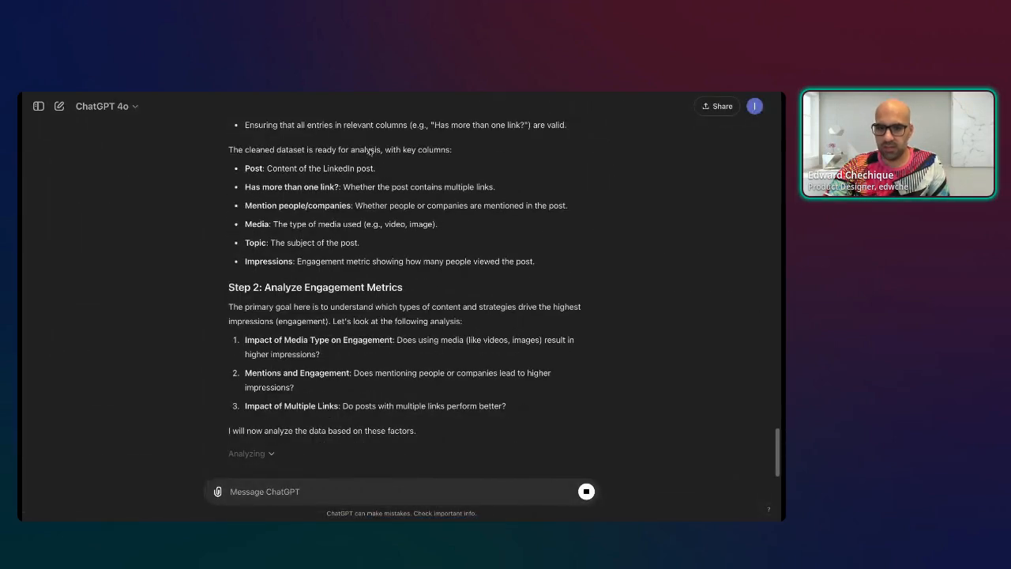
{"action": "scroll", "coordinate": [389, 342], "scroll_direction": "up", "scroll_amount": 4}
{"action": "scroll", "coordinate": [379, 341], "scroll_direction": "down", "scroll_amount": 1}
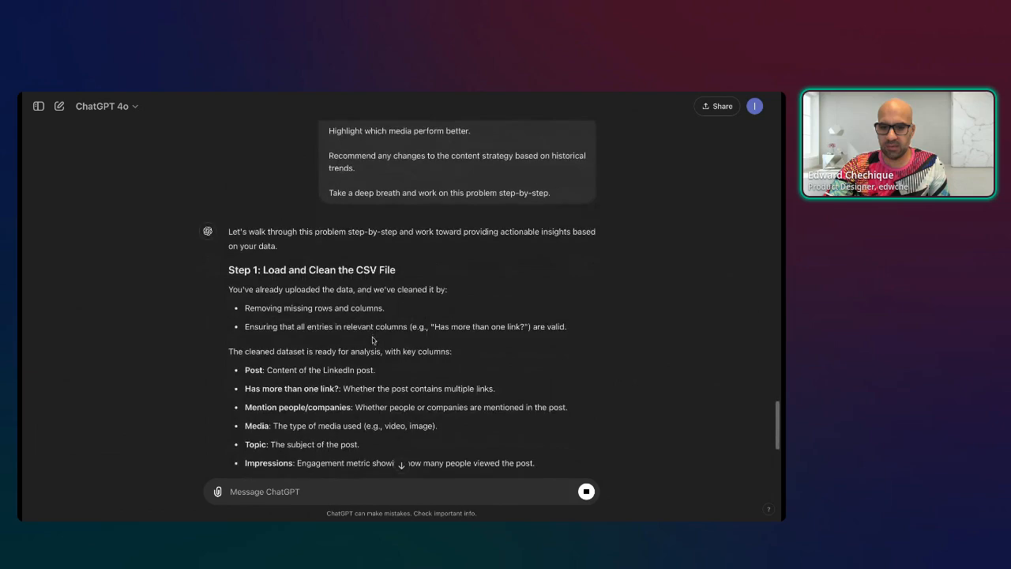
- Read the reply's Step 1 on loading and cleaning the CSV file and the Step 2 outline of engagement questions
{"action": "scroll", "coordinate": [366, 331], "scroll_direction": "down", "scroll_amount": 4}
{"action": "scroll", "coordinate": [369, 331], "scroll_direction": "up", "scroll_amount": 3}
{"action": "left_click_drag", "start_coordinate": [289, 295], "coordinate": [370, 297]}
{"action": "scroll", "coordinate": [310, 360], "scroll_direction": "down", "scroll_amount": 1}
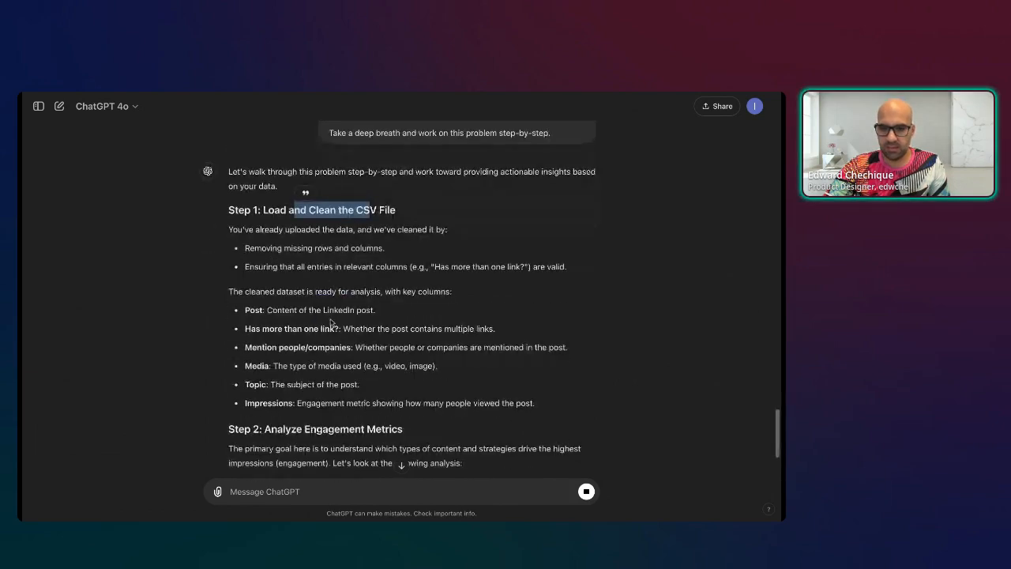
{"action": "scroll", "coordinate": [366, 368], "scroll_direction": "down", "scroll_amount": 1}
{"action": "left_click_drag", "start_coordinate": [285, 342], "coordinate": [404, 339]}
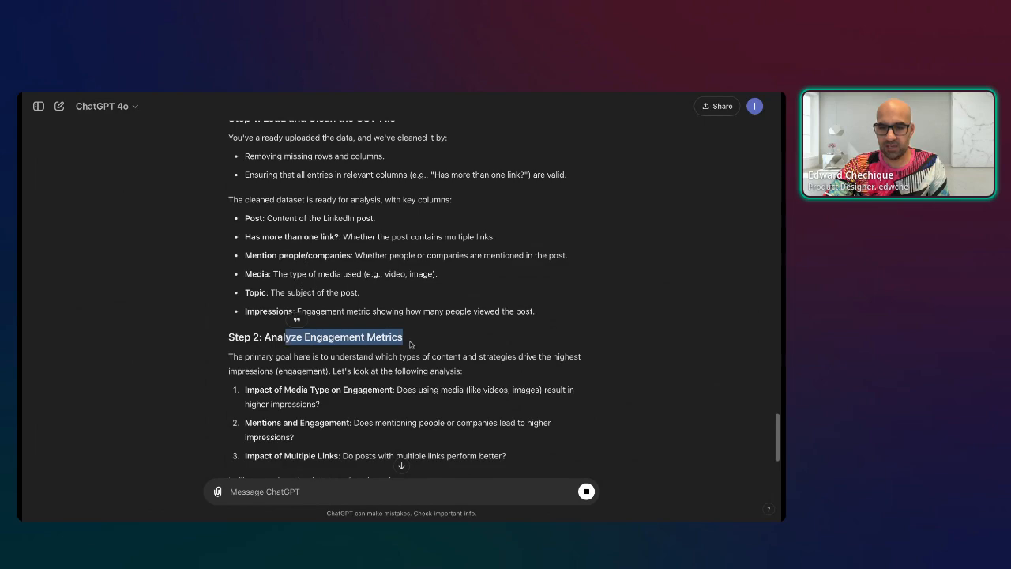
{"action": "scroll", "coordinate": [401, 358], "scroll_direction": "down", "scroll_amount": 2}
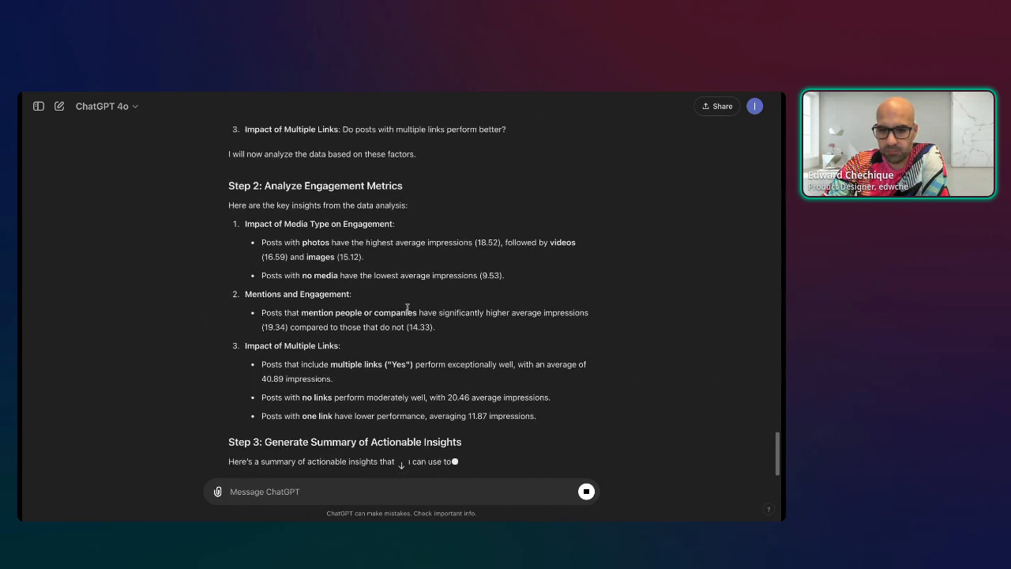
- Examine the Step 2 insights on media type and on mentioning people or companies
{"action": "scroll", "coordinate": [356, 285], "scroll_direction": "up", "scroll_amount": 1}
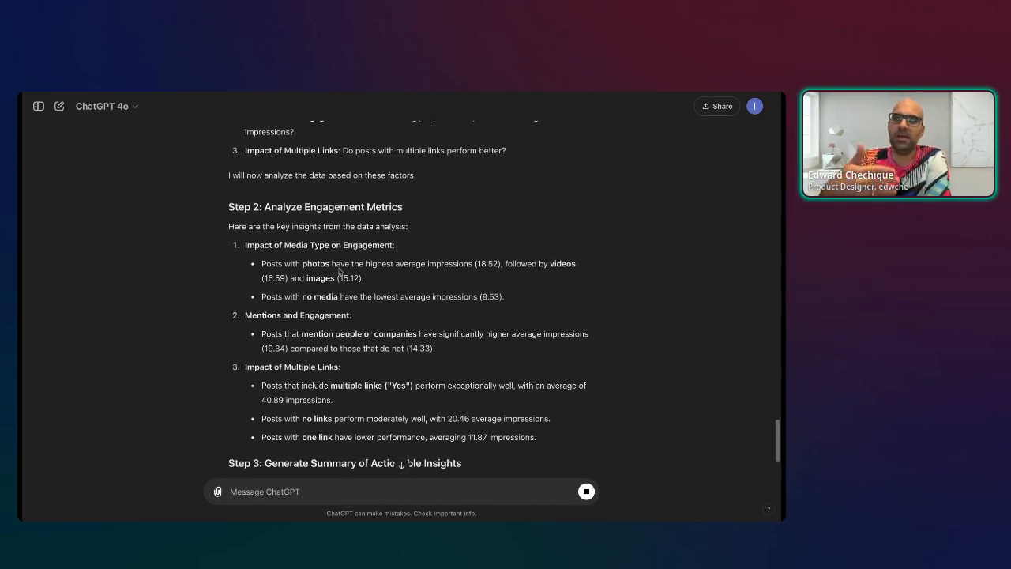
{"action": "left_click_drag", "start_coordinate": [320, 266], "coordinate": [501, 267]}
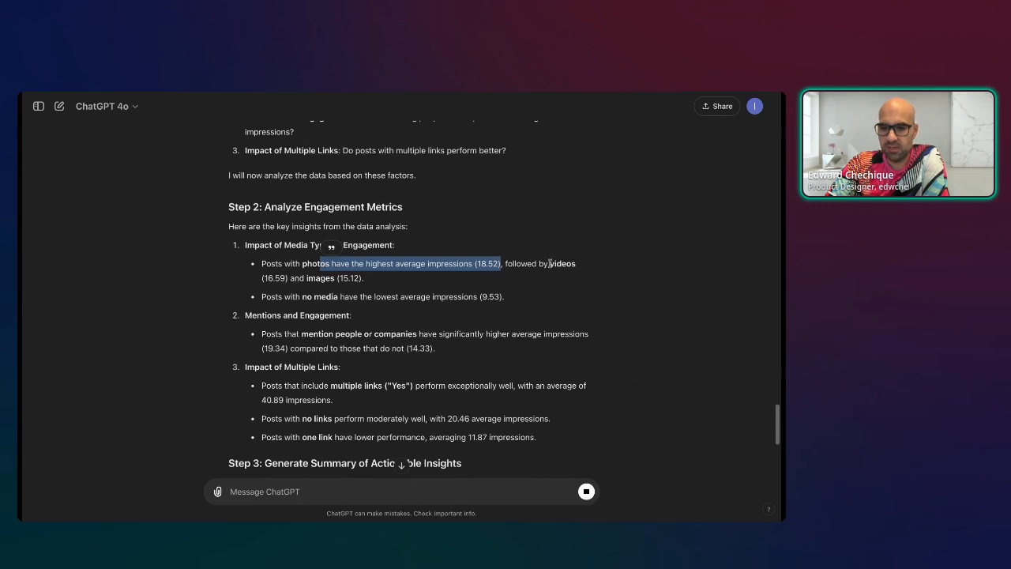
{"action": "left_click_drag", "start_coordinate": [515, 266], "coordinate": [577, 266]}
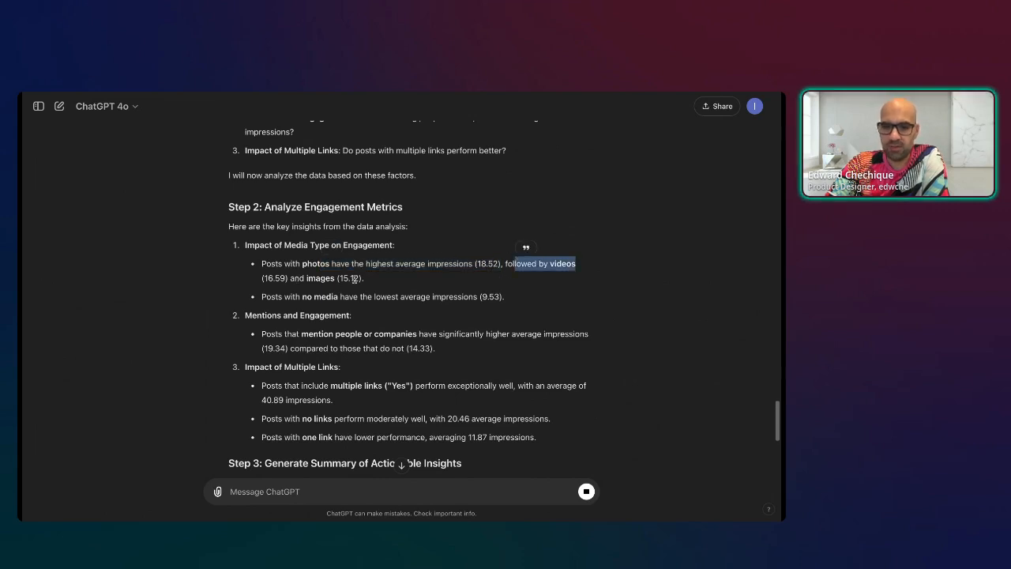
{"action": "left_click_drag", "start_coordinate": [361, 278], "coordinate": [331, 278]}
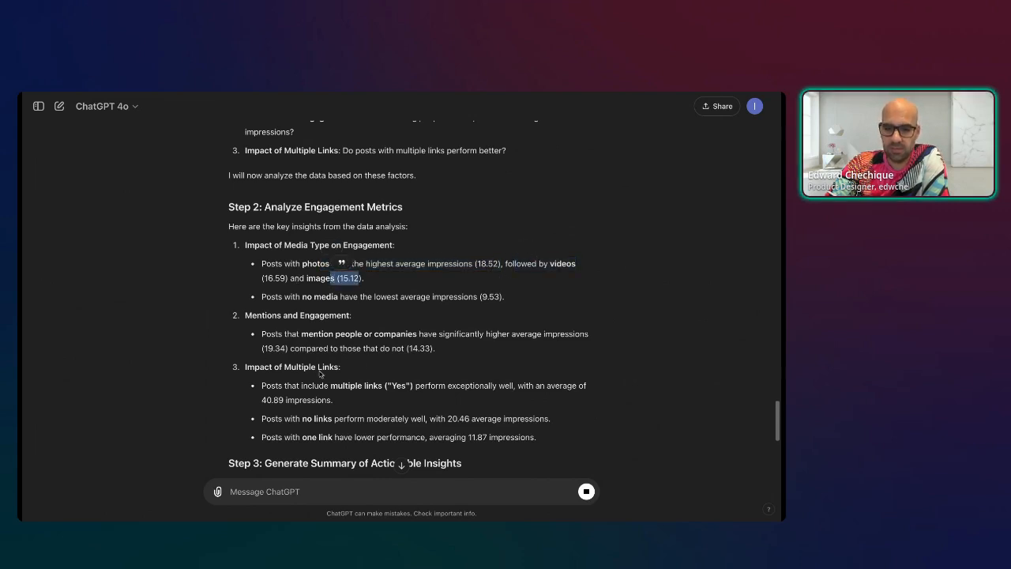
{"action": "scroll", "coordinate": [321, 375], "scroll_direction": "down", "scroll_amount": 1}
{"action": "left_click_drag", "start_coordinate": [373, 306], "coordinate": [589, 305]}
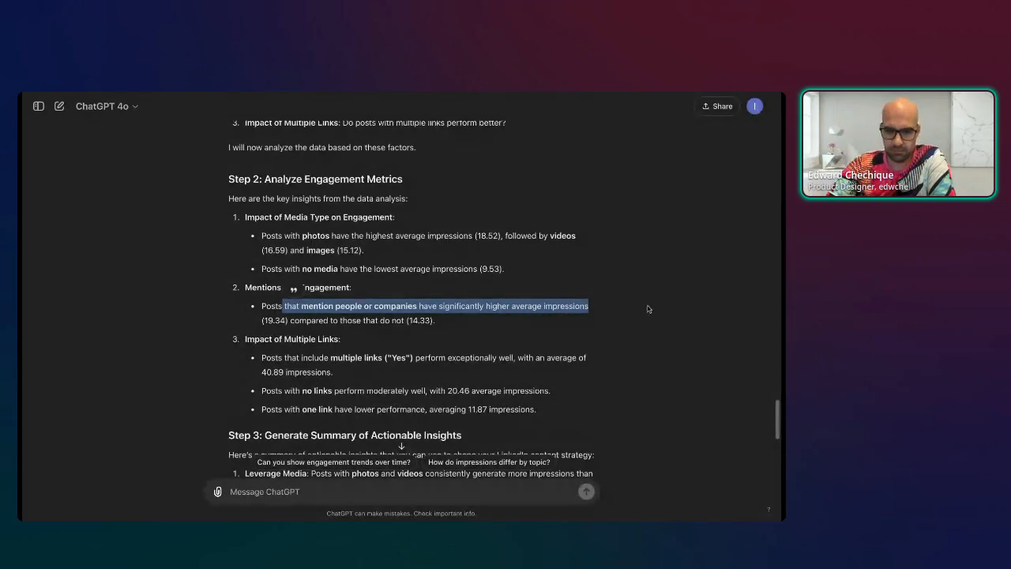
- Examine the Impact of Multiple Links insights for posts with multiple links, no links and one link
{"action": "scroll", "coordinate": [428, 339], "scroll_direction": "down", "scroll_amount": 2}
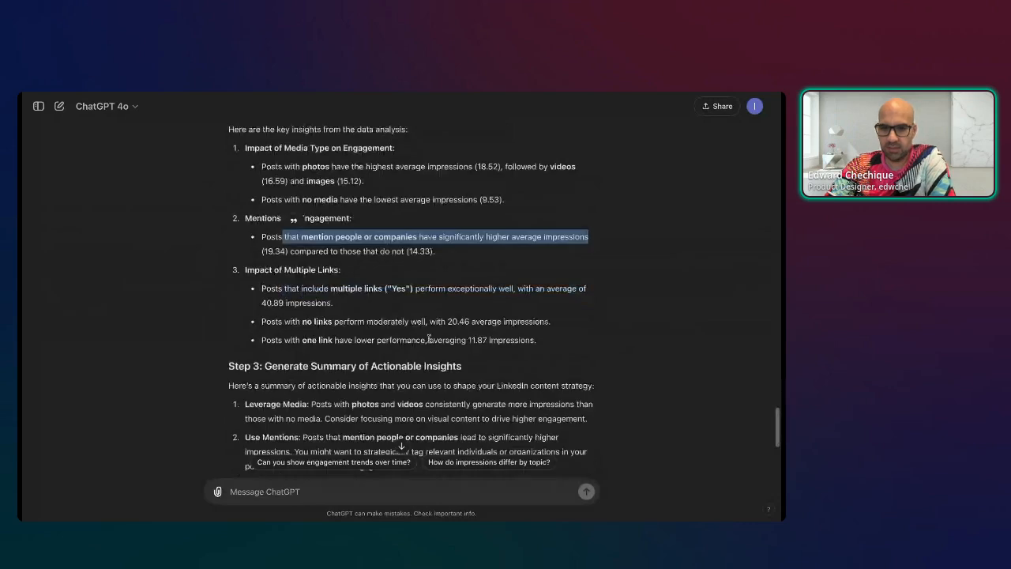
{"action": "left_click_drag", "start_coordinate": [342, 294], "coordinate": [261, 304]}
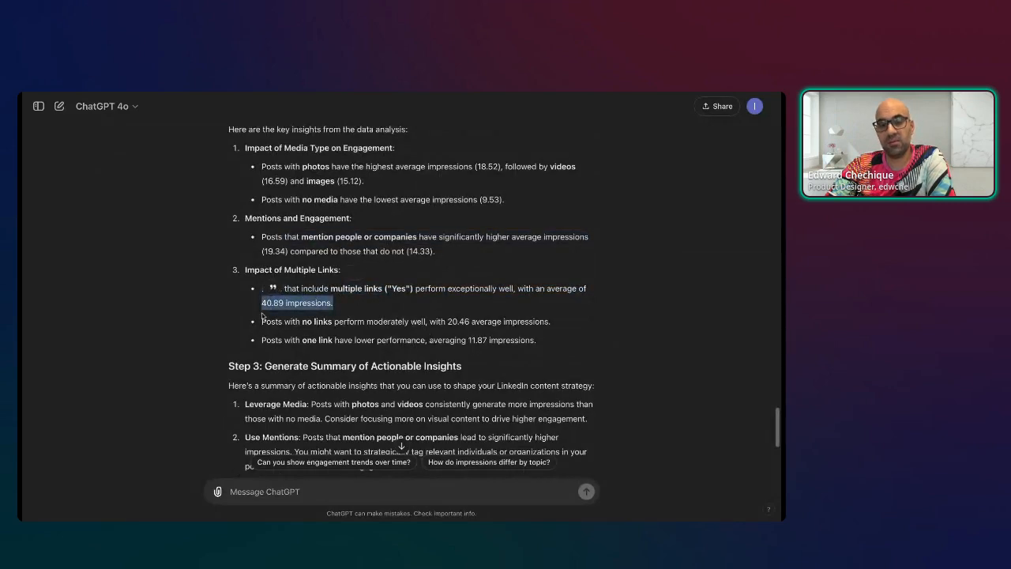
{"action": "mouse_move", "coordinate": [344, 322]}
{"action": "left_mouse_down"}
{"action": "mouse_move", "coordinate": [282, 324]}
{"action": "mouse_move", "coordinate": [522, 325]}
{"action": "mouse_move", "coordinate": [276, 341]}
{"action": "left_mouse_up"}
{"action": "left_click", "coordinate": [517, 346]}
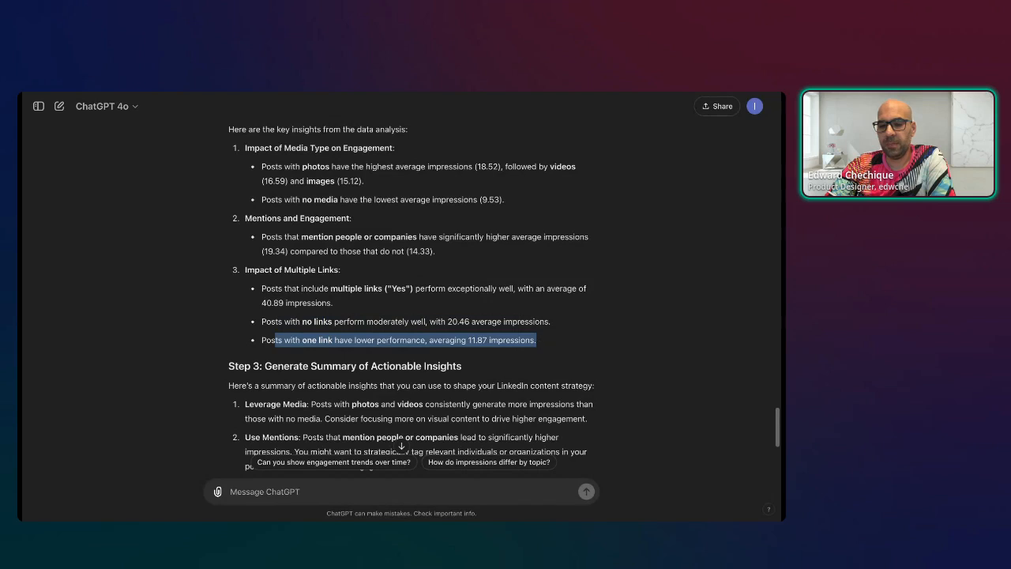
{"action": "triple_click", "coordinate": [330, 340]}
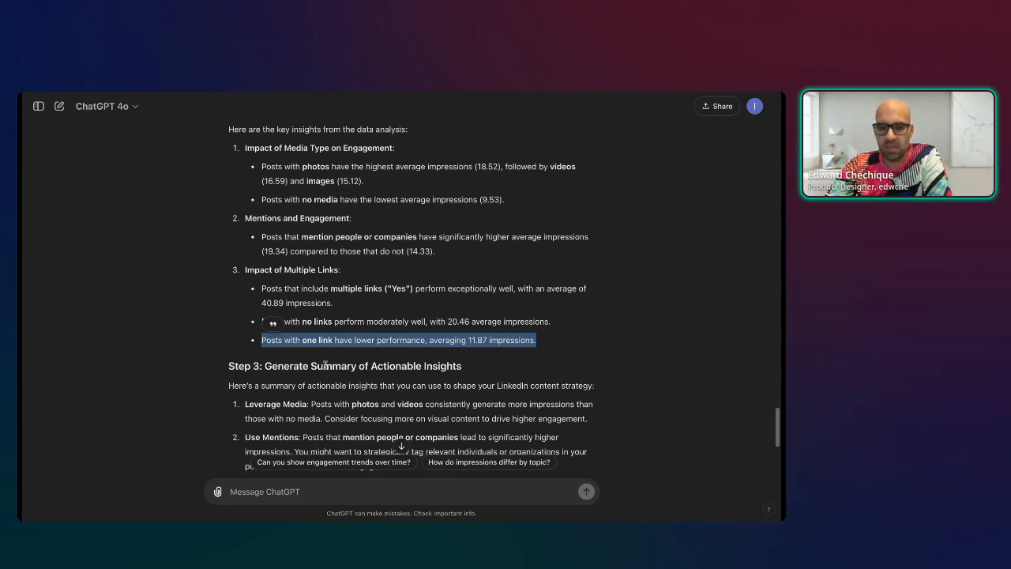
- Read the Step 3 summary of actionable insights, focusing on Leverage Media and Use Mentions
{"action": "scroll", "coordinate": [324, 364], "scroll_direction": "down", "scroll_amount": 2}
{"action": "left_click_drag", "start_coordinate": [410, 306], "coordinate": [349, 222]}
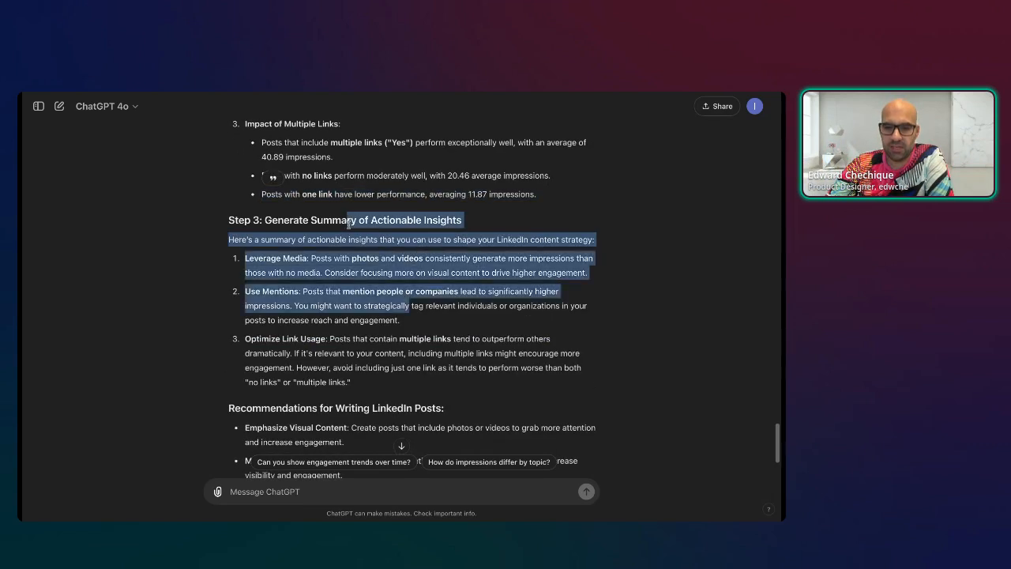
{"action": "left_click", "coordinate": [303, 286]}
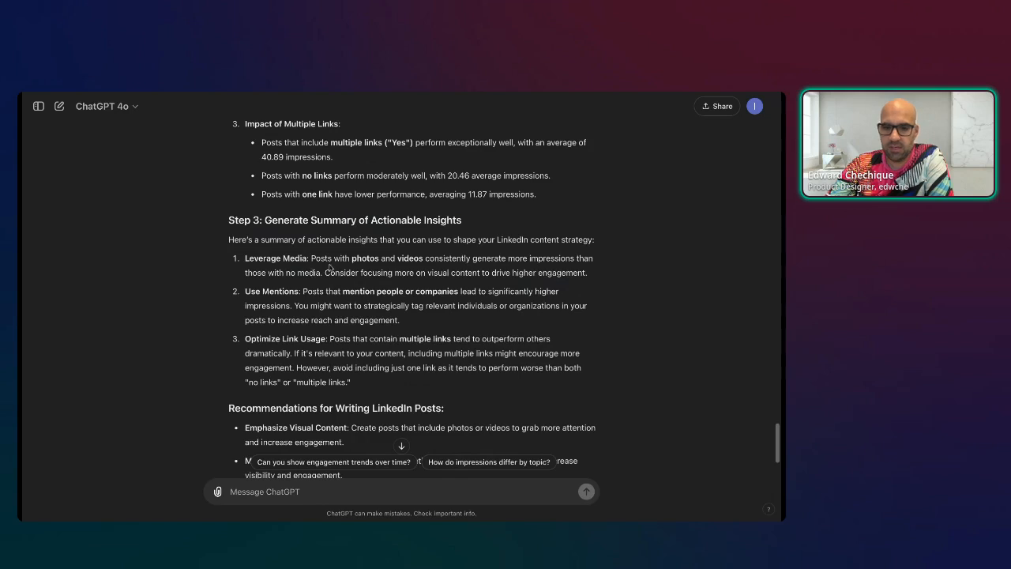
{"action": "left_click_drag", "start_coordinate": [311, 258], "coordinate": [245, 258]}
{"action": "left_click", "coordinate": [384, 307]}
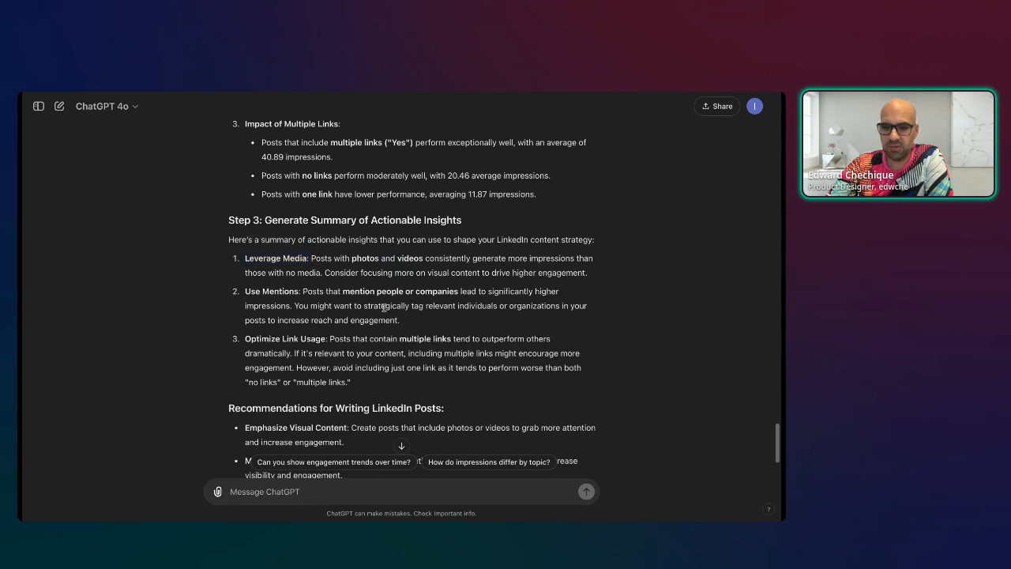
{"action": "left_click_drag", "start_coordinate": [303, 291], "coordinate": [547, 293]}
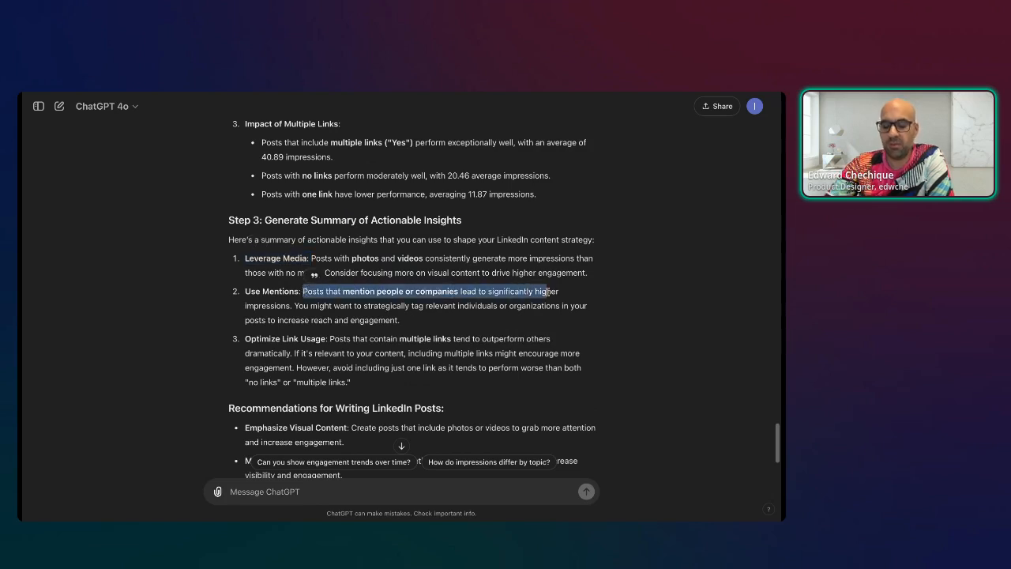
- Read the Recommendations for Writing LinkedIn Posts on visual content, mentions and link strategies
{"action": "scroll", "coordinate": [474, 293], "scroll_direction": "down", "scroll_amount": 3}
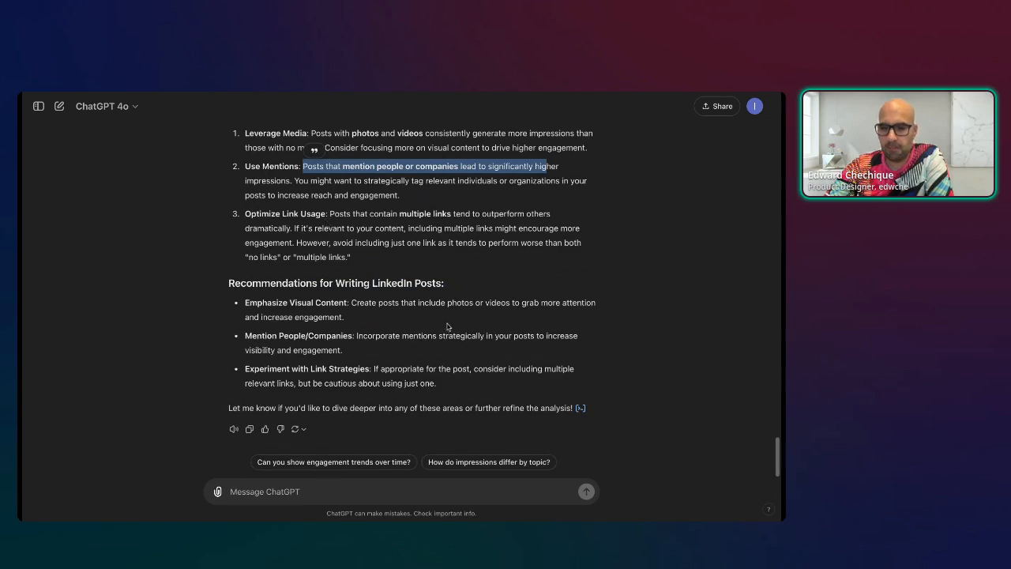
{"action": "left_click_drag", "start_coordinate": [246, 301], "coordinate": [436, 383]}
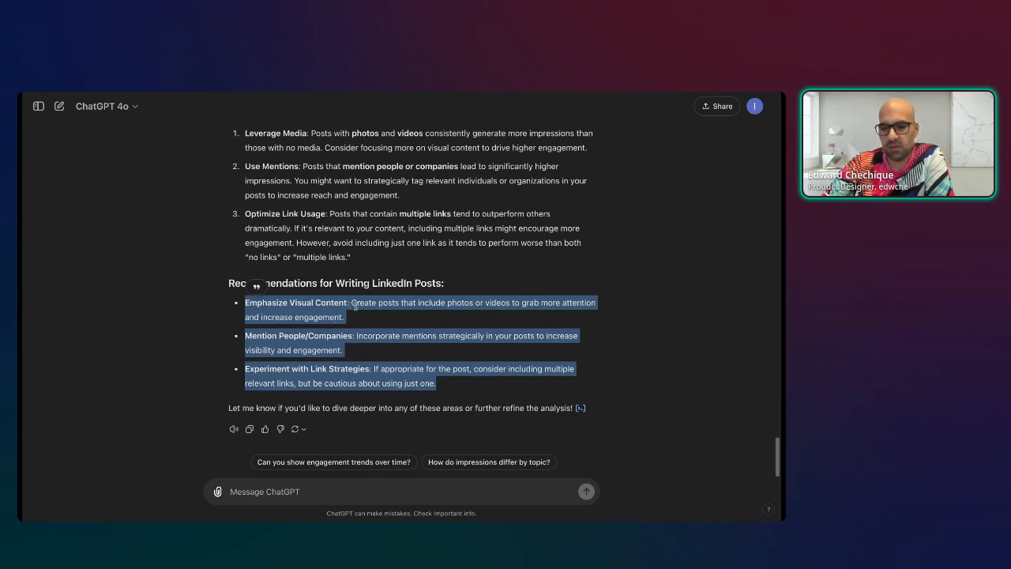
{"action": "left_click_drag", "start_coordinate": [353, 305], "coordinate": [345, 317]}
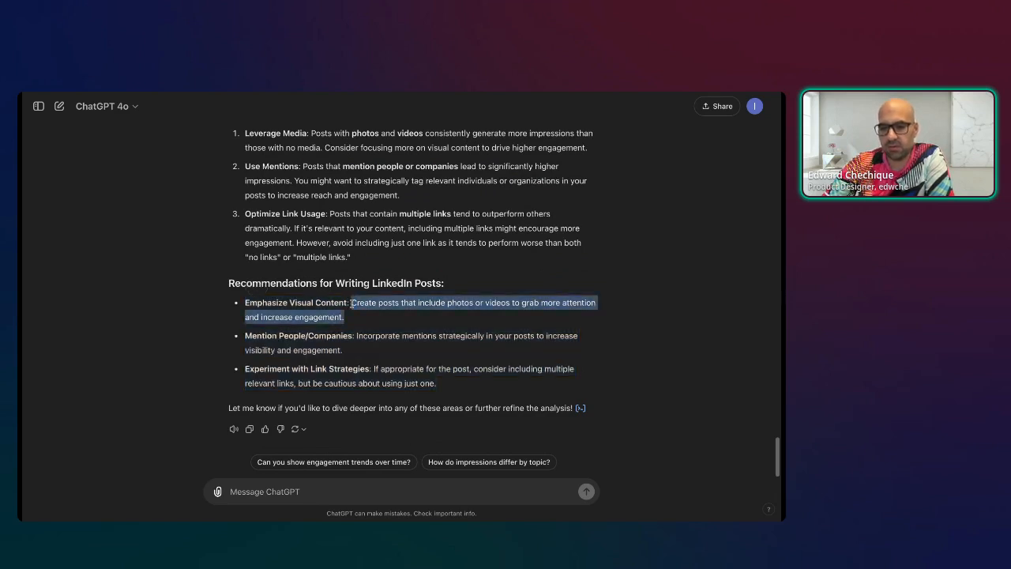
{"action": "left_click", "coordinate": [361, 346]}
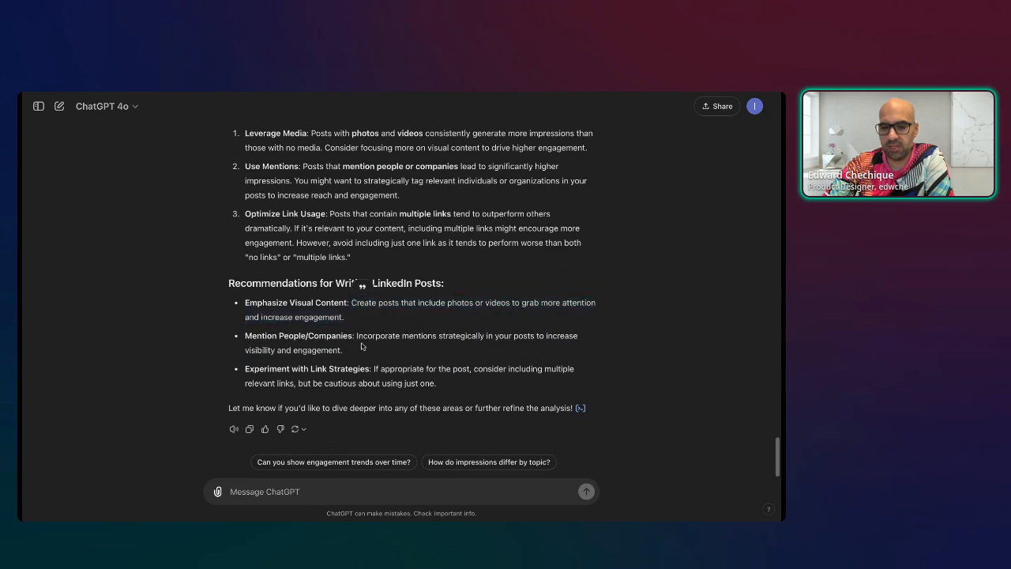
{"action": "left_click_drag", "start_coordinate": [346, 369], "coordinate": [434, 384]}
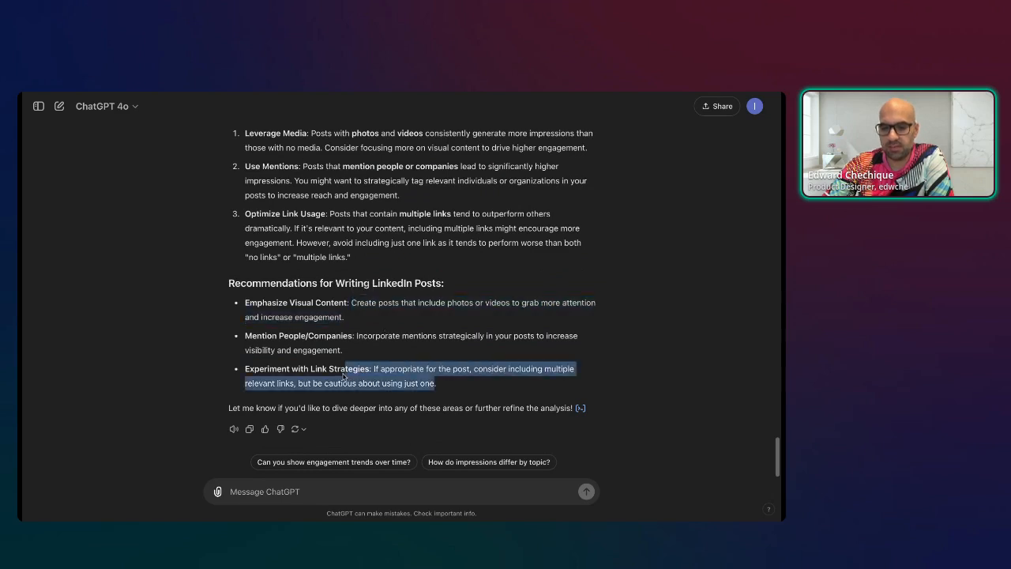
{"action": "left_click", "coordinate": [450, 391]}
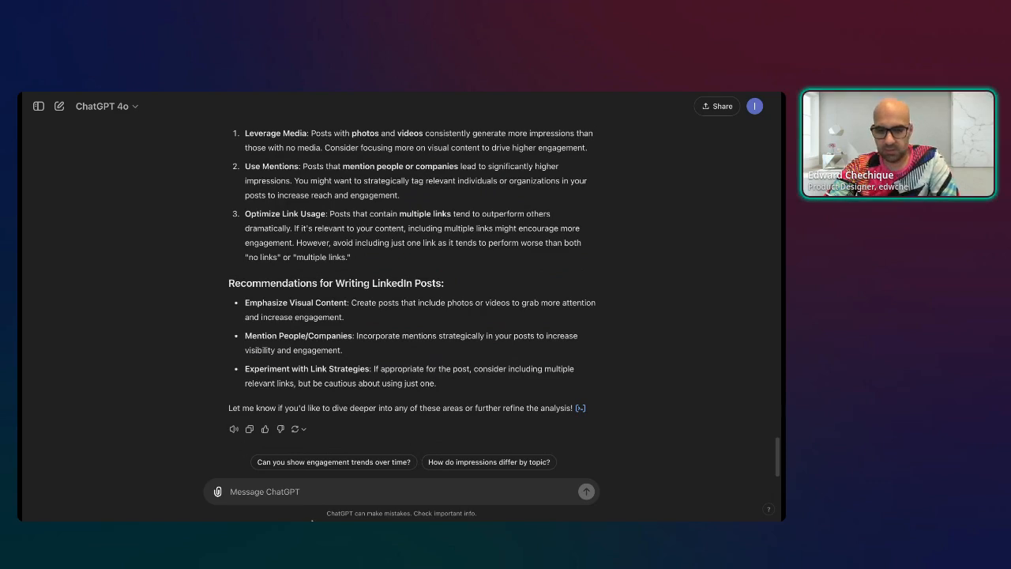
- Ask whether longer posts work better than shorter ones, with the two-step word-count instruction as a separate paragraph
{"action": "left_click", "coordinate": [361, 493]}
{"action": "type", "text": "Analyze if posts with more text work better than posts with less text. Do it in two steps: First calculate how many words each post has (the data is in the post column), then calculate if posts with more text work better or not"}
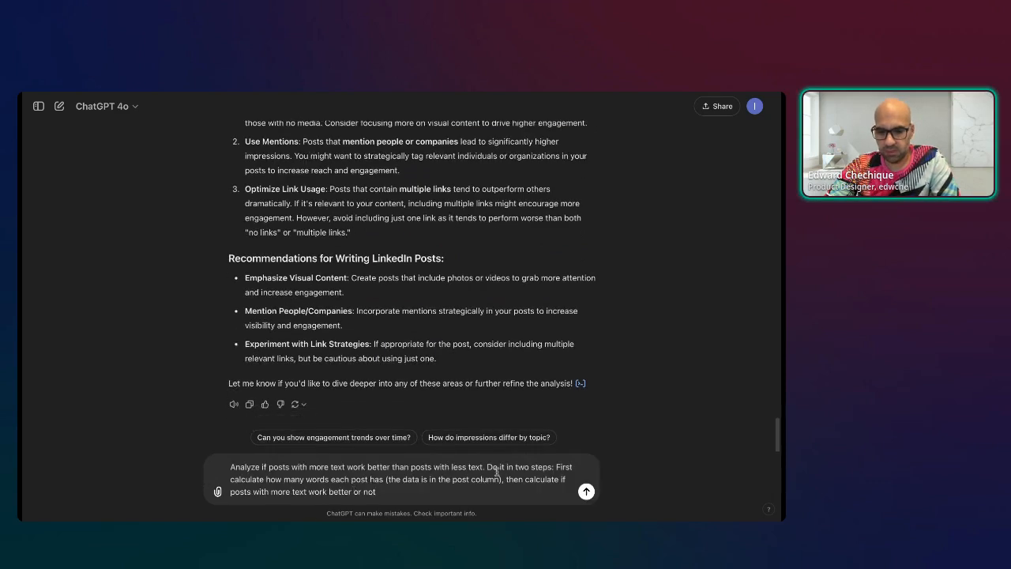
{"action": "key", "text": "BackSpace"}
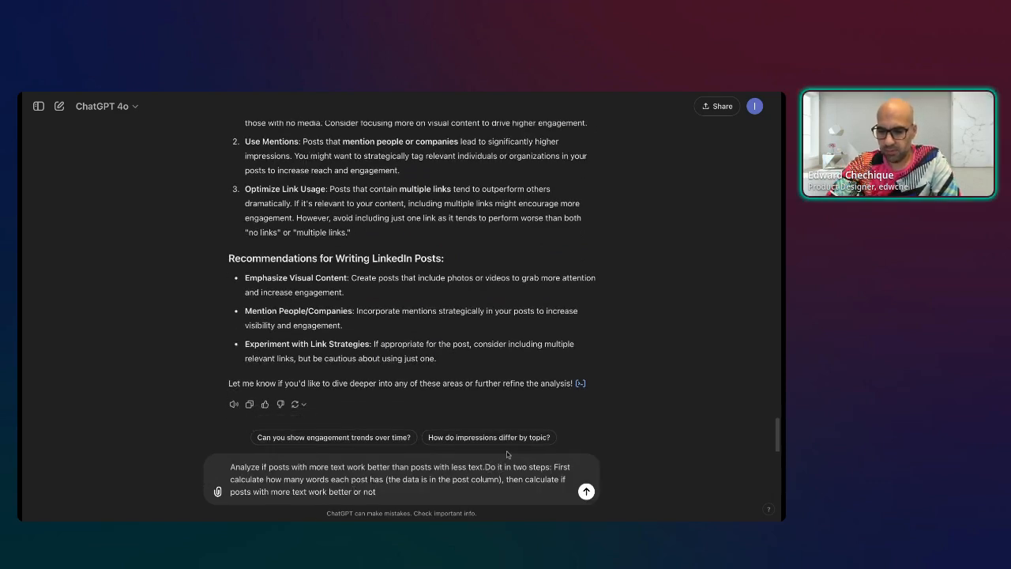
{"action": "key", "text": "shift+Return"}
{"action": "key", "text": "shift+Return"}
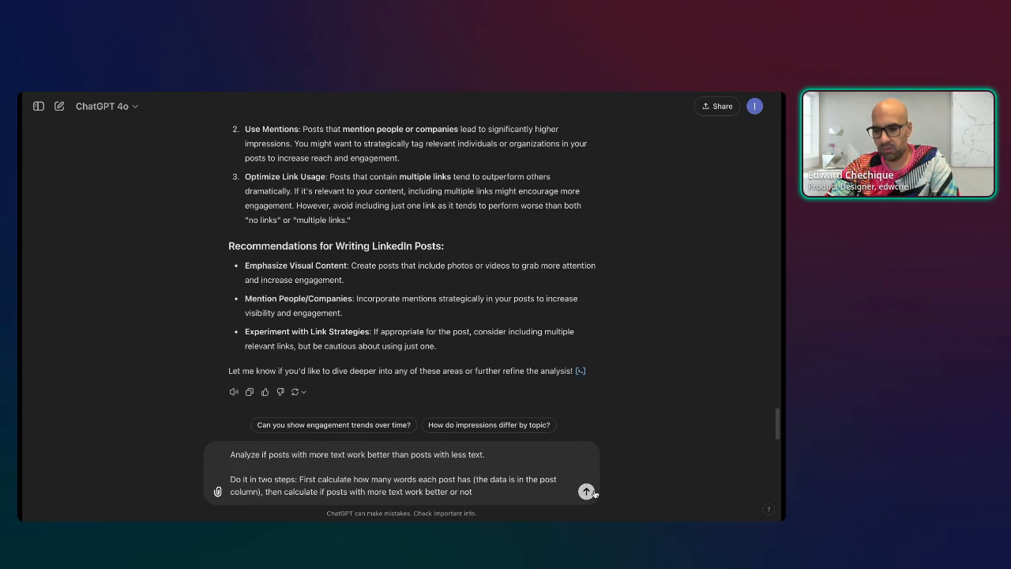
{"action": "left_click", "coordinate": [587, 492]}
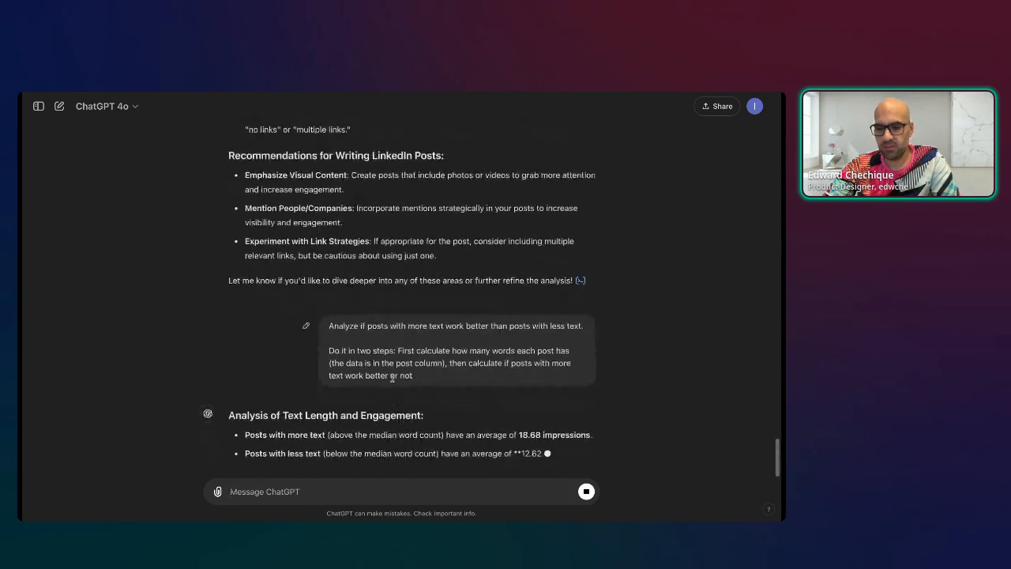
- View the expanded Further Cleaned Post Data table beside the text length analysis, then return to the full chat
{"action": "scroll", "coordinate": [427, 363], "scroll_direction": "up", "scroll_amount": 9}
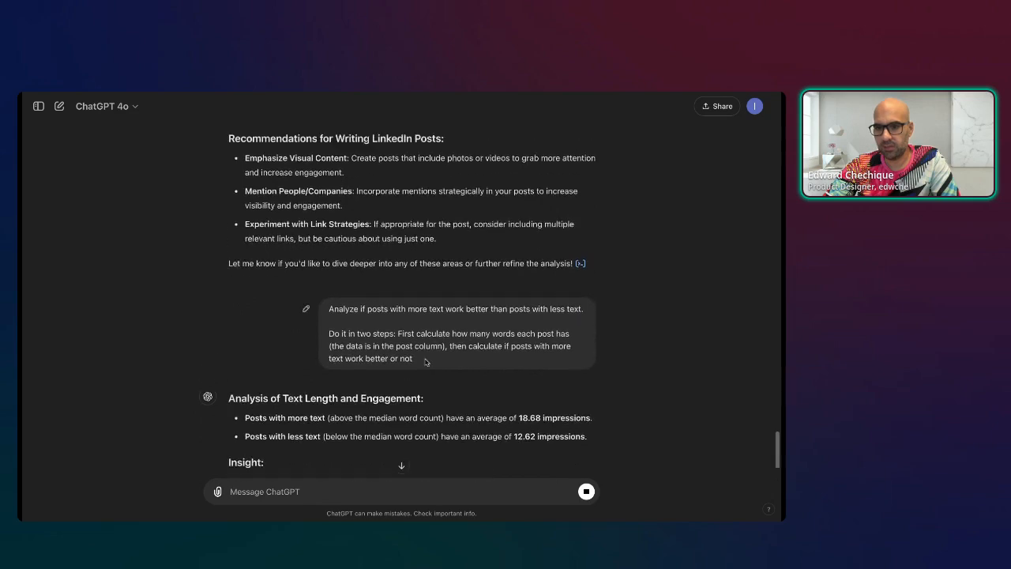
{"action": "scroll", "coordinate": [454, 374], "scroll_direction": "up", "scroll_amount": 15}
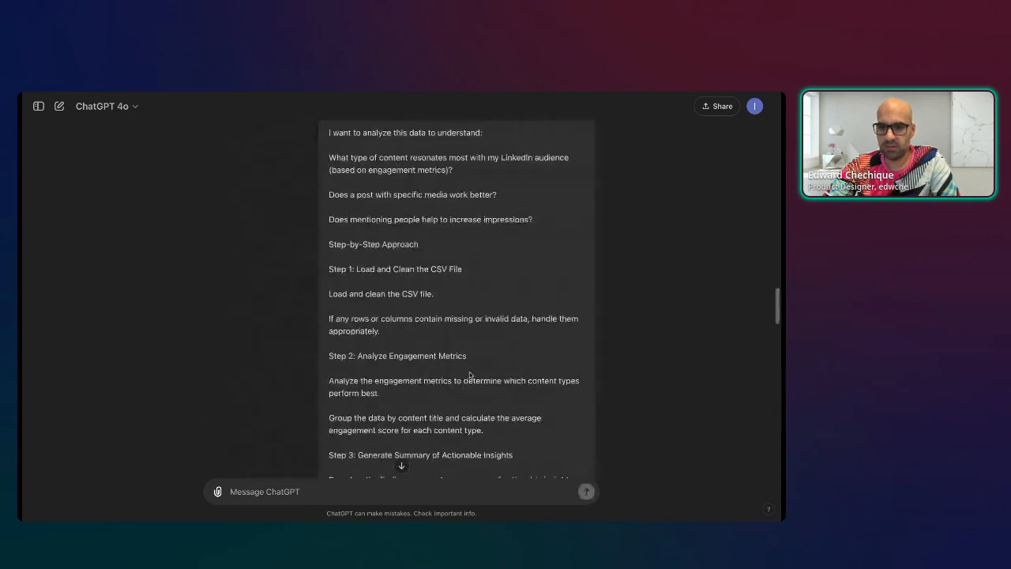
{"action": "scroll", "coordinate": [473, 379], "scroll_direction": "down", "scroll_amount": 10}
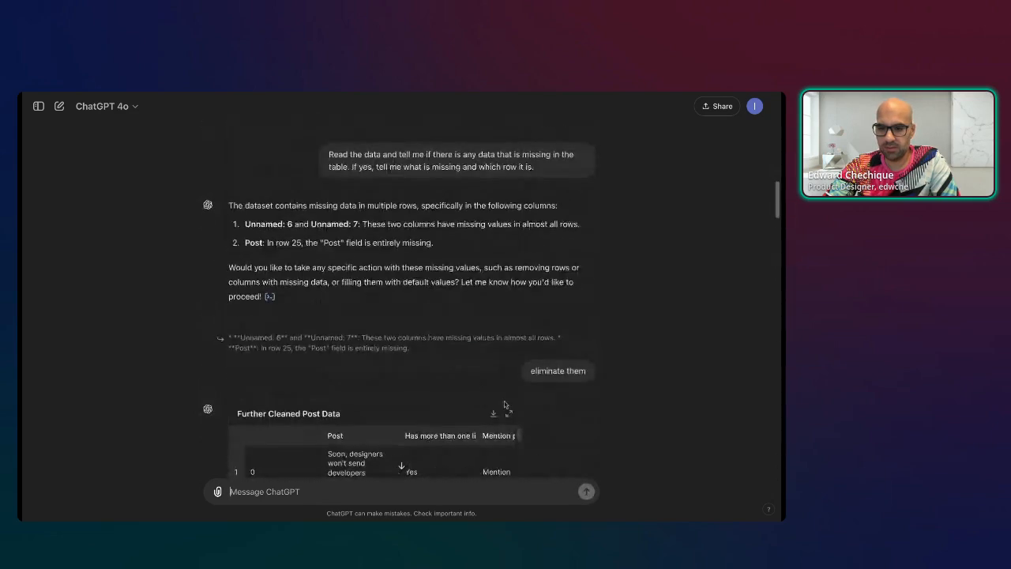
{"action": "left_click", "coordinate": [508, 413]}
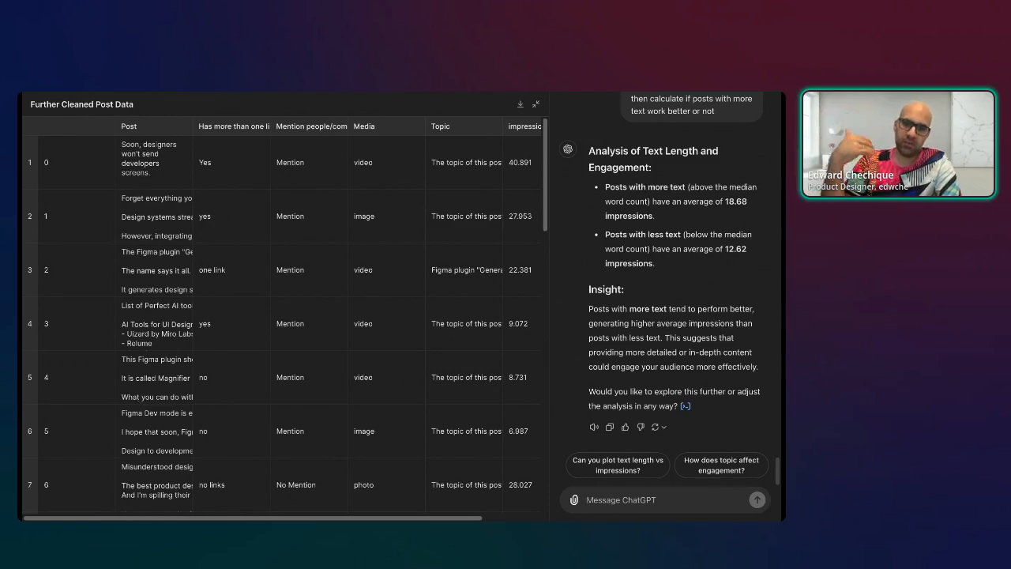
{"action": "left_click", "coordinate": [536, 106]}
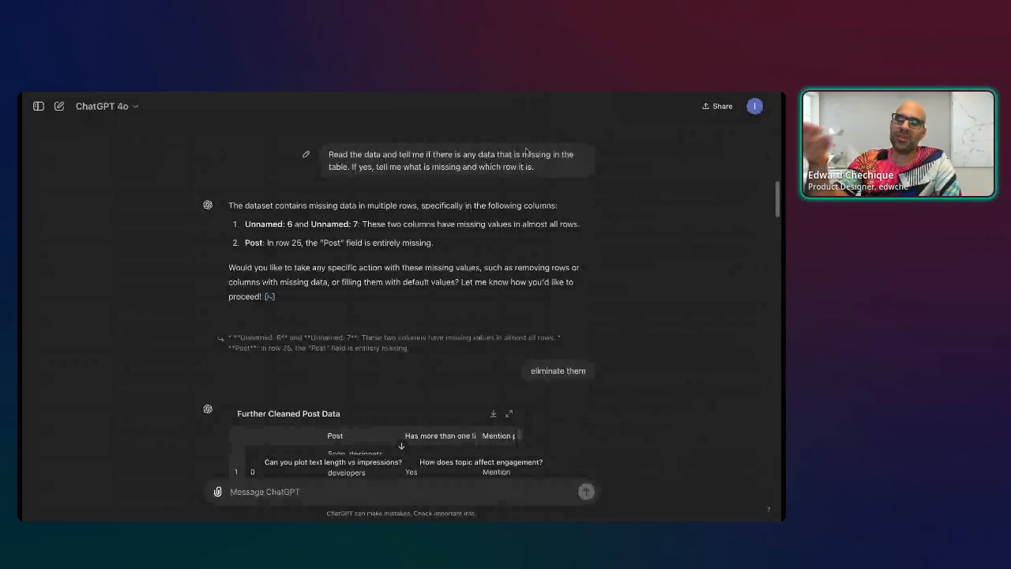
{"action": "scroll", "coordinate": [465, 189], "scroll_direction": "down", "scroll_amount": 20}
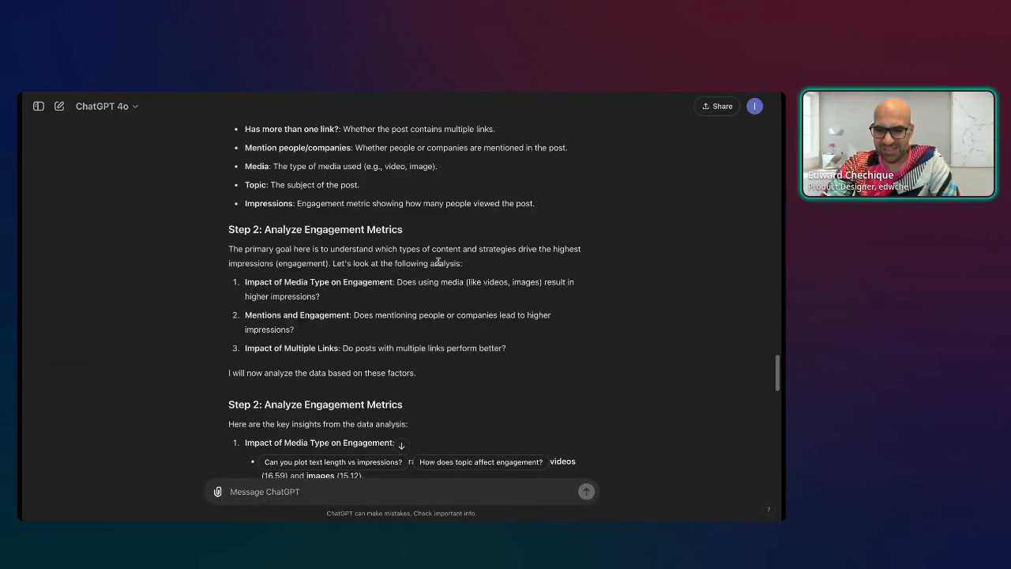
- Compare the average impressions of posts with more text and posts with less text in the text length analysis
{"action": "left_click_drag", "start_coordinate": [245, 291], "coordinate": [591, 290]}
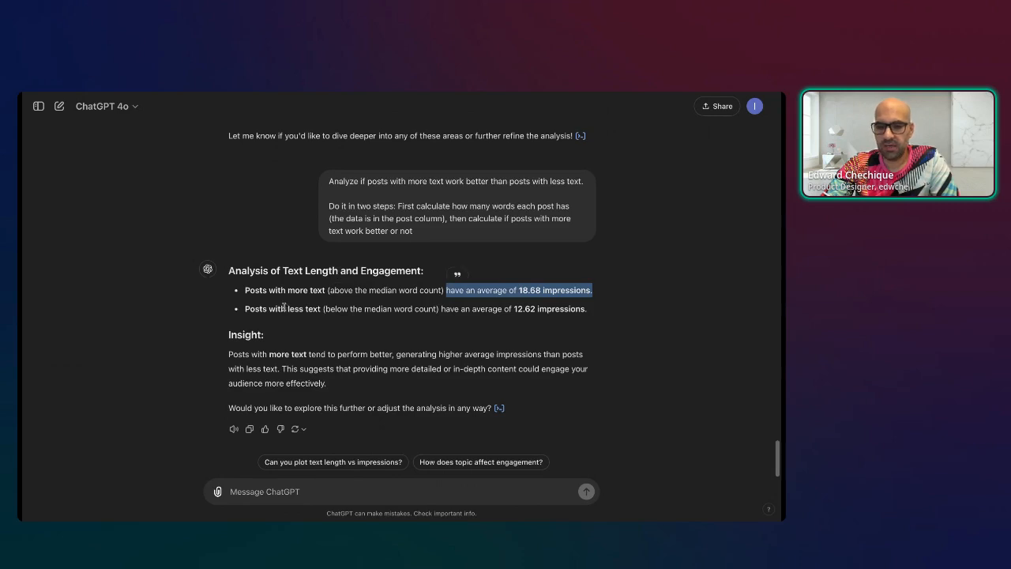
{"action": "left_click_drag", "start_coordinate": [286, 309], "coordinate": [308, 309]}
{"action": "left_click_drag", "start_coordinate": [512, 309], "coordinate": [585, 309]}
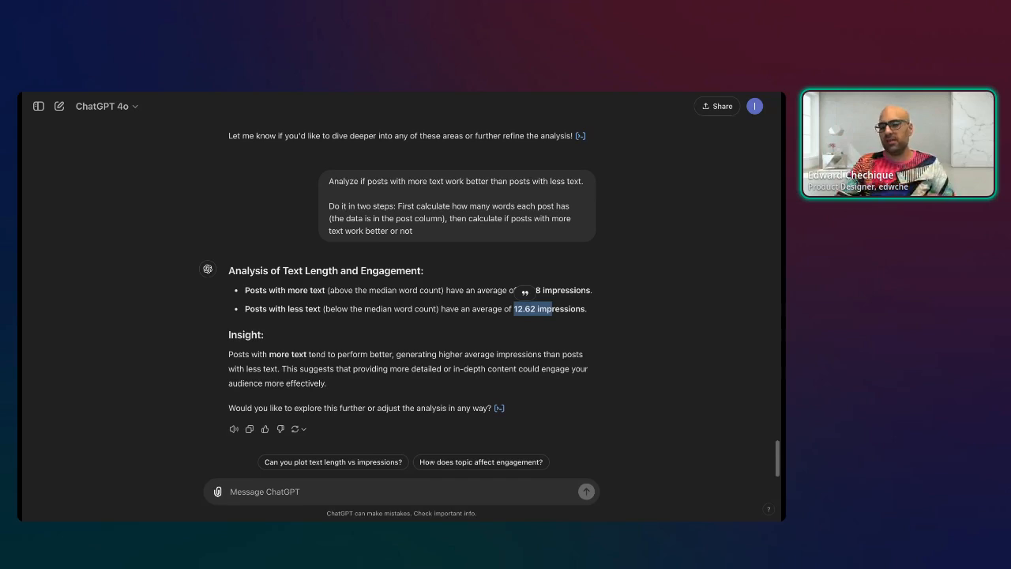
- Send the follow-up request "give me more ideas on how to analyze the data"
{"action": "left_click", "coordinate": [302, 491]}
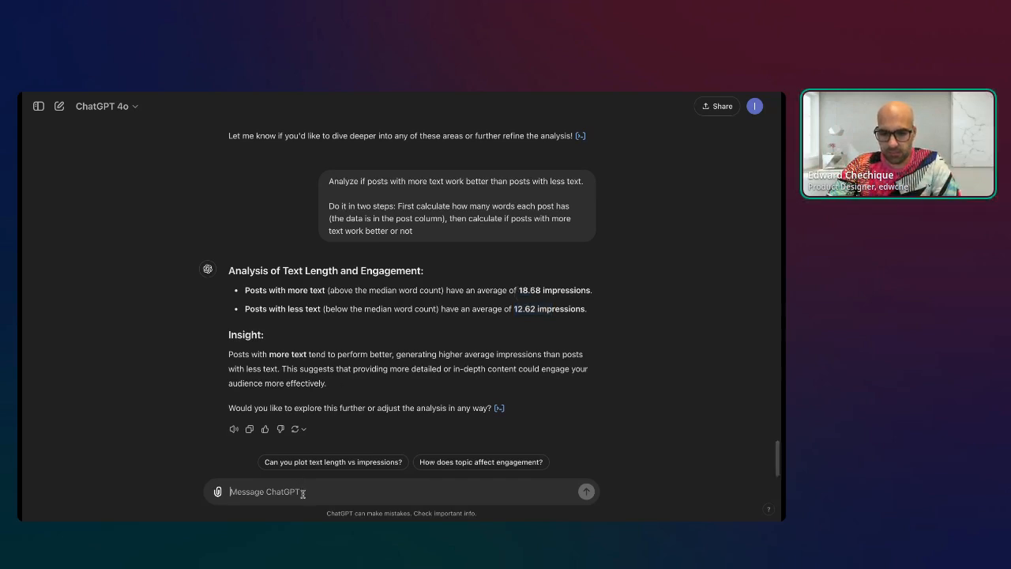
{"action": "type", "text": "dive me more "}
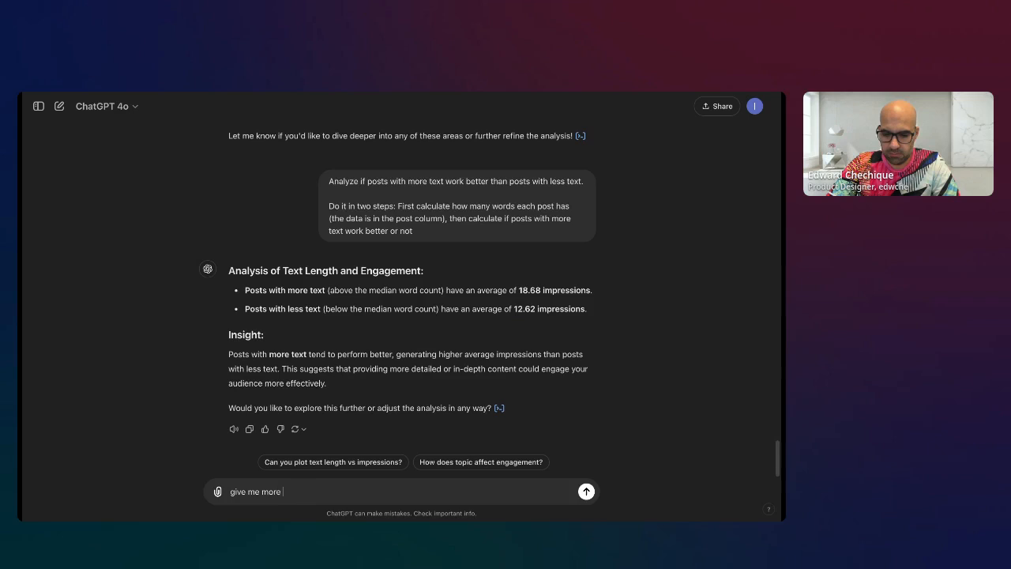
{"action": "type", "text": "ideas on how to analyze the de"}
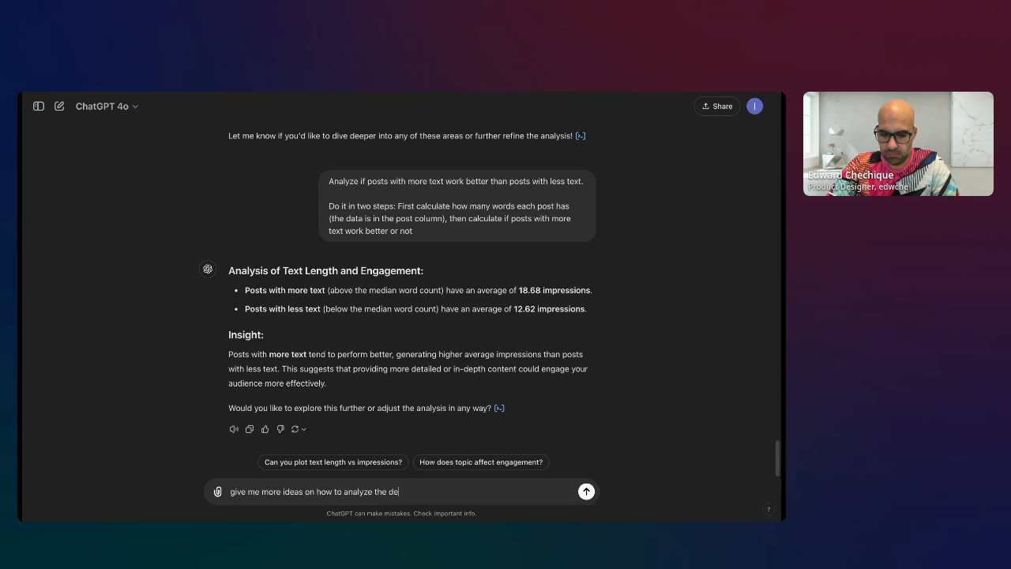
{"action": "type", "text": "ta"}
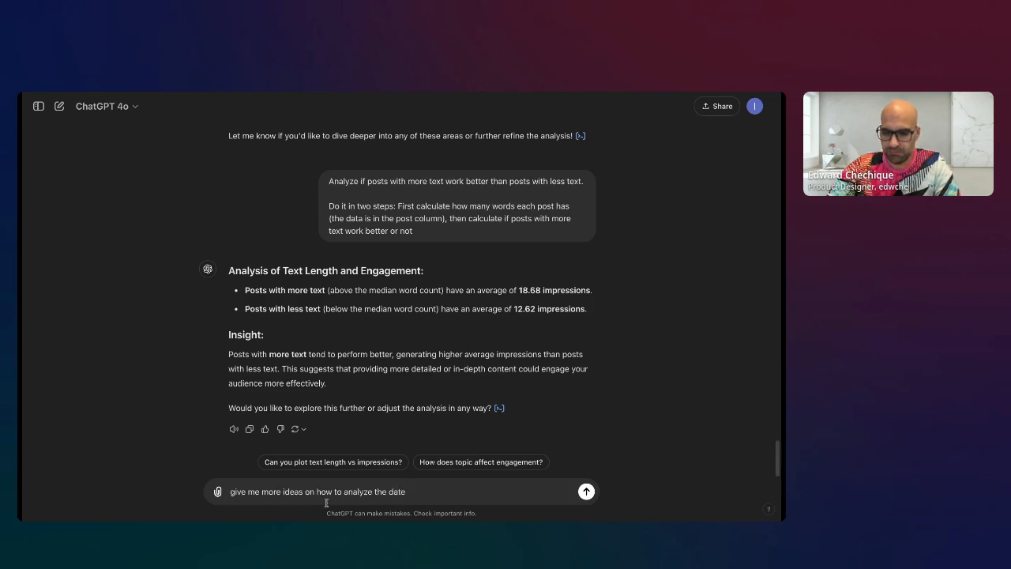
{"action": "key", "text": "BackSpace"}
{"action": "key", "text": "BackSpace"}
{"action": "type", "text": "ta"}
{"action": "left_click", "coordinate": [587, 493]}
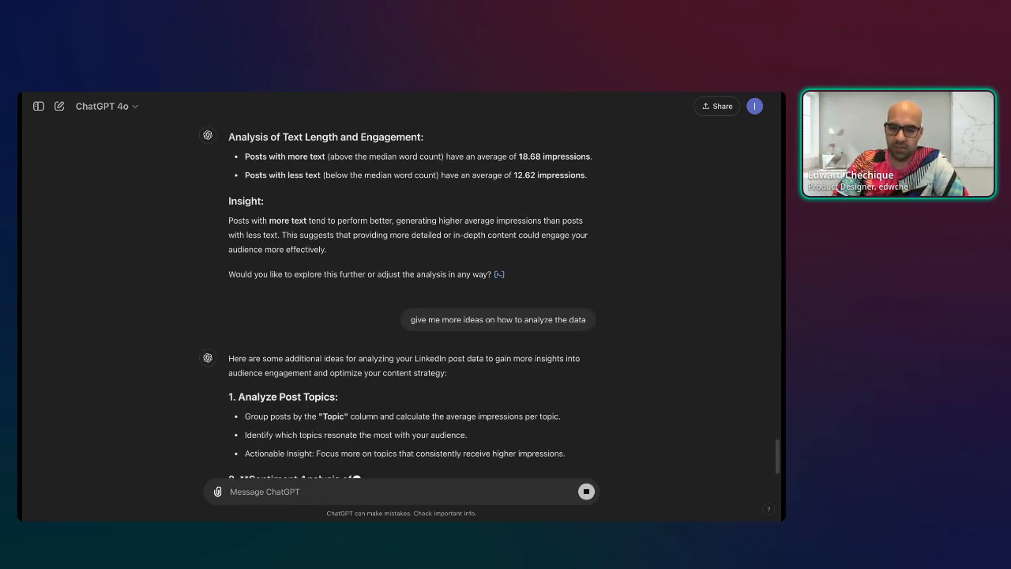
- Quote the whole Sentiment Analysis of Posts idea in a reply and send it with "analyze with with idea"
{"action": "scroll", "coordinate": [327, 381], "scroll_direction": "up", "scroll_amount": 1}
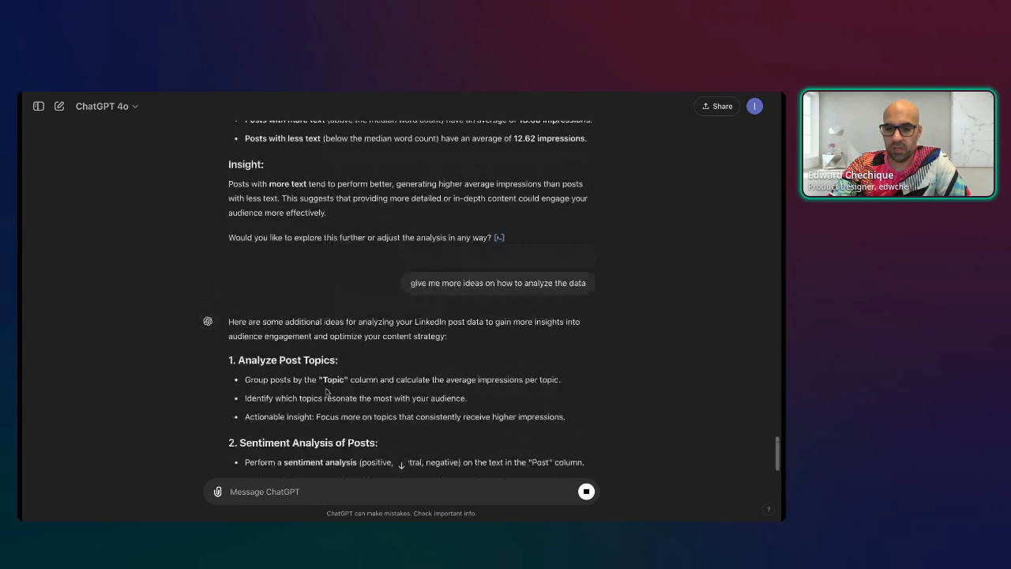
{"action": "scroll", "coordinate": [381, 436], "scroll_direction": "down", "scroll_amount": 2}
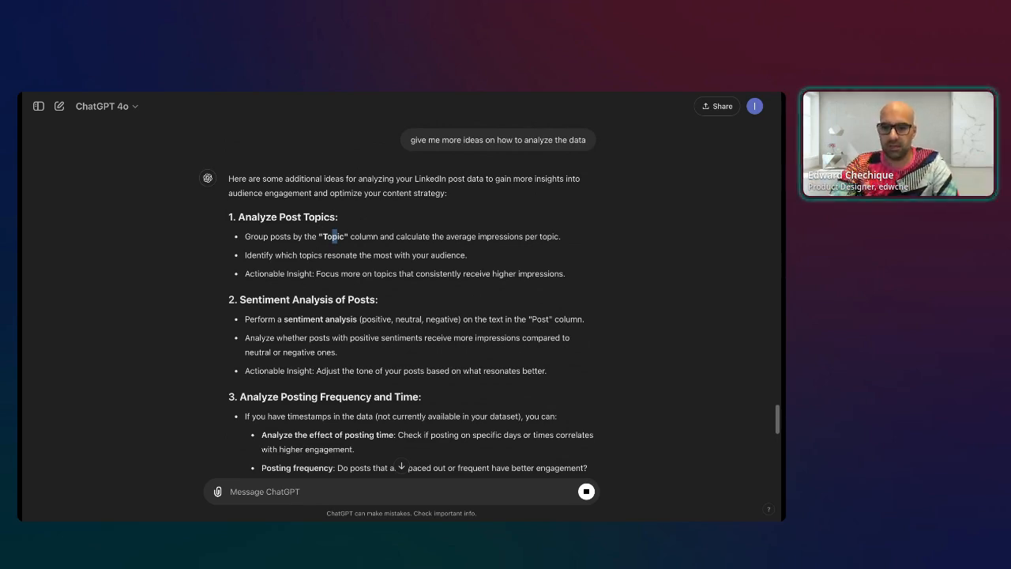
{"action": "left_click_drag", "start_coordinate": [599, 320], "coordinate": [240, 300]}
{"action": "left_click_drag", "start_coordinate": [554, 371], "coordinate": [233, 299]}
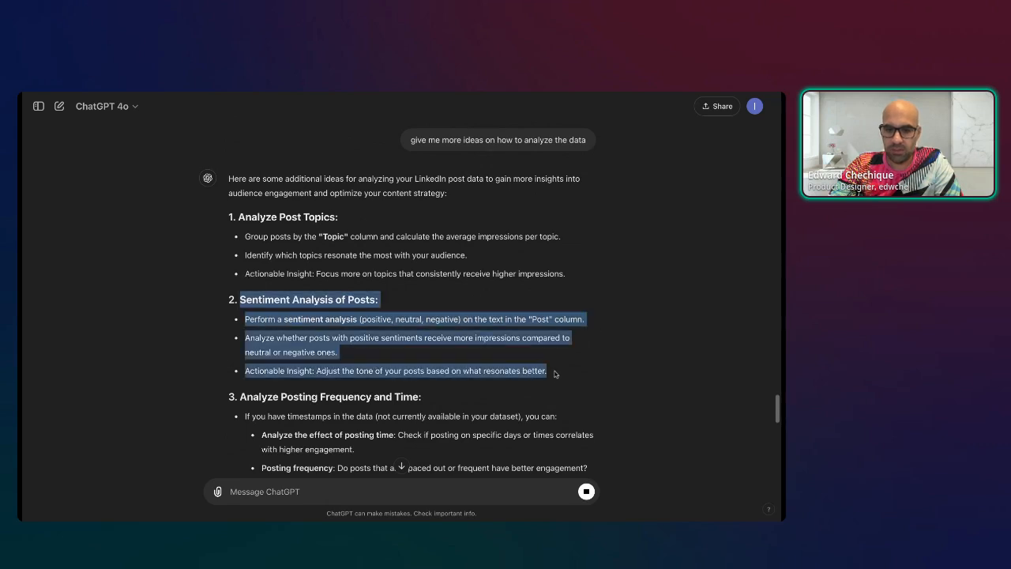
{"action": "left_click", "coordinate": [257, 286]}
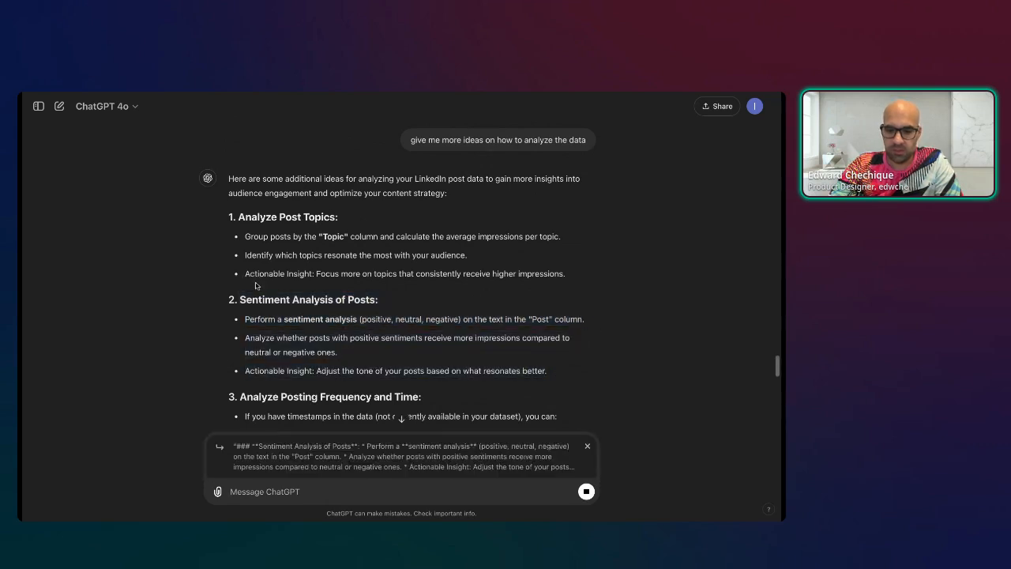
{"action": "type", "text": "anal"}
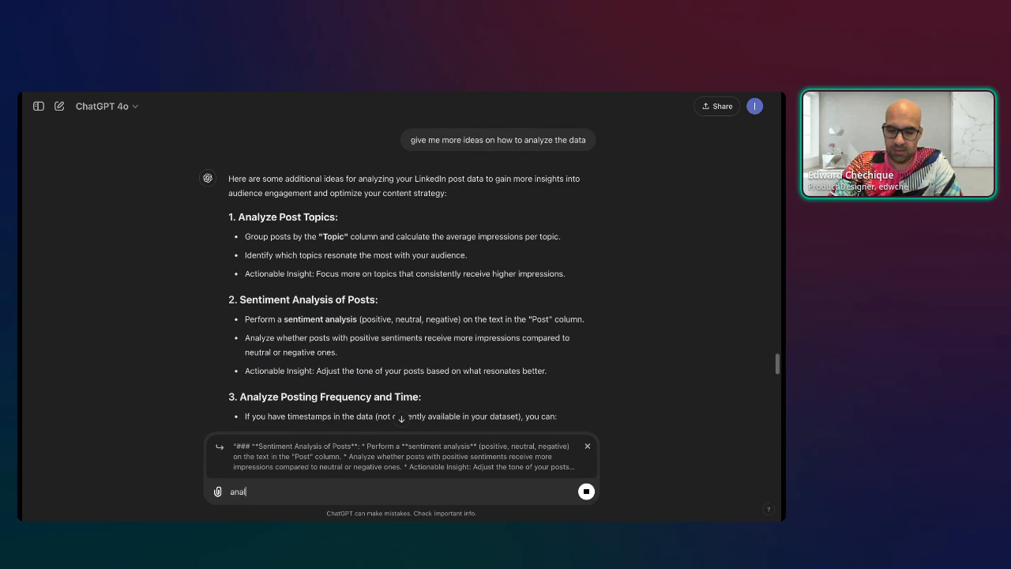
{"action": "type", "text": "yze with with idea"}
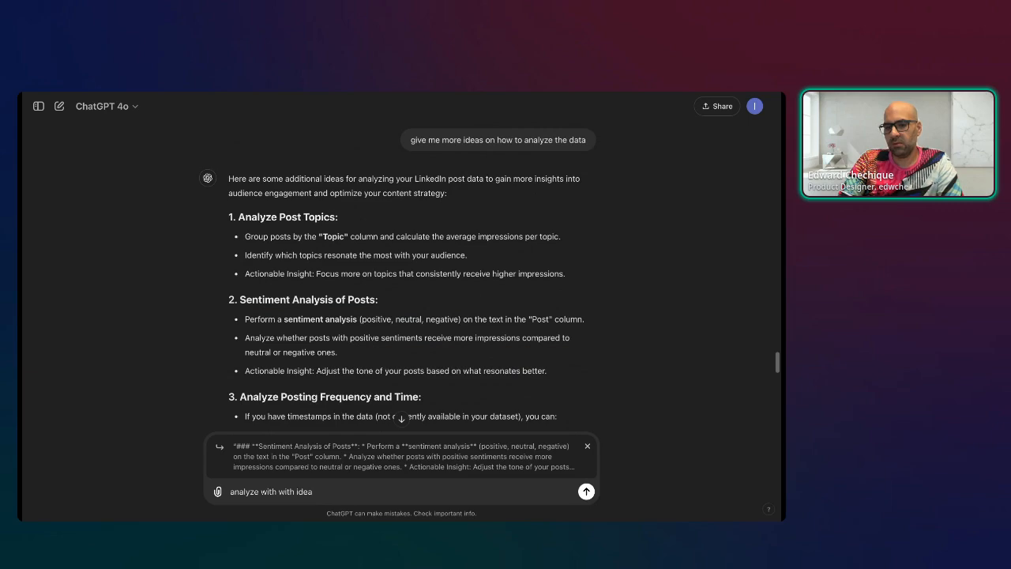
{"action": "key", "text": "Return"}
- Review the other suggested analyses, including Call-to-Action Analysis, Engagement Trends Over Time and Hashtags Usage
{"action": "scroll", "coordinate": [369, 271], "scroll_direction": "up", "scroll_amount": 5}
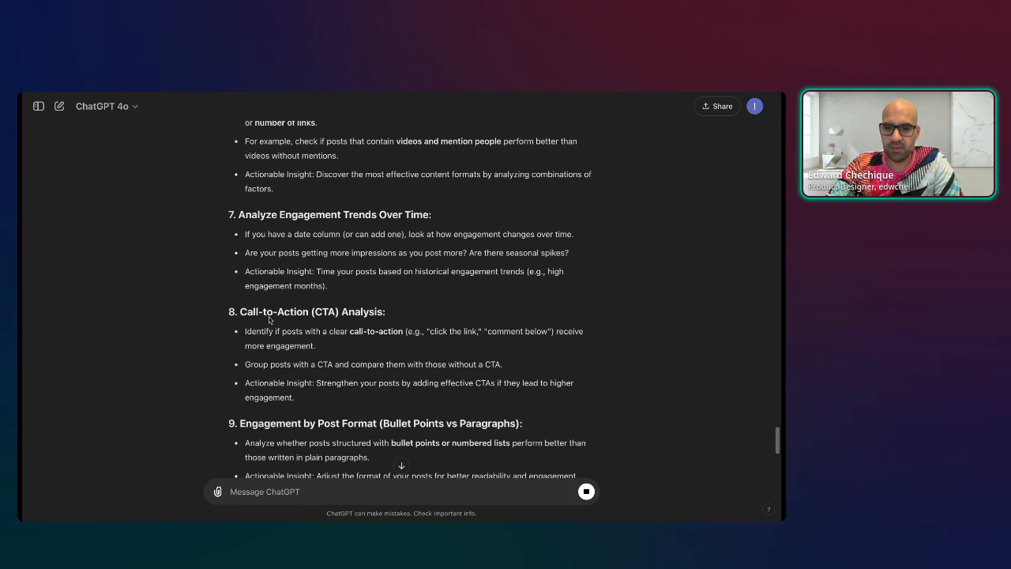
{"action": "left_click_drag", "start_coordinate": [269, 319], "coordinate": [367, 321]}
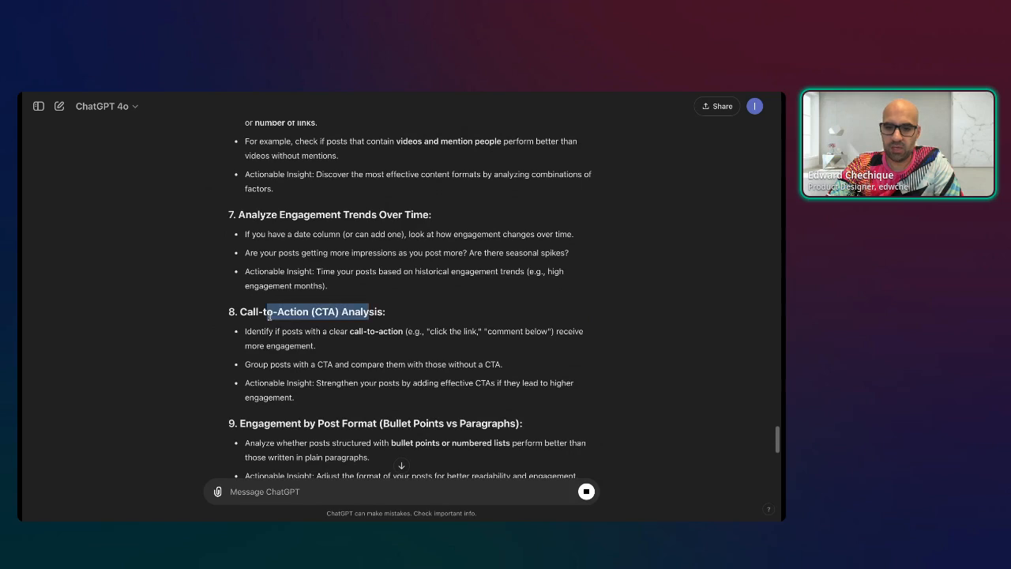
{"action": "triple_click", "coordinate": [281, 222]}
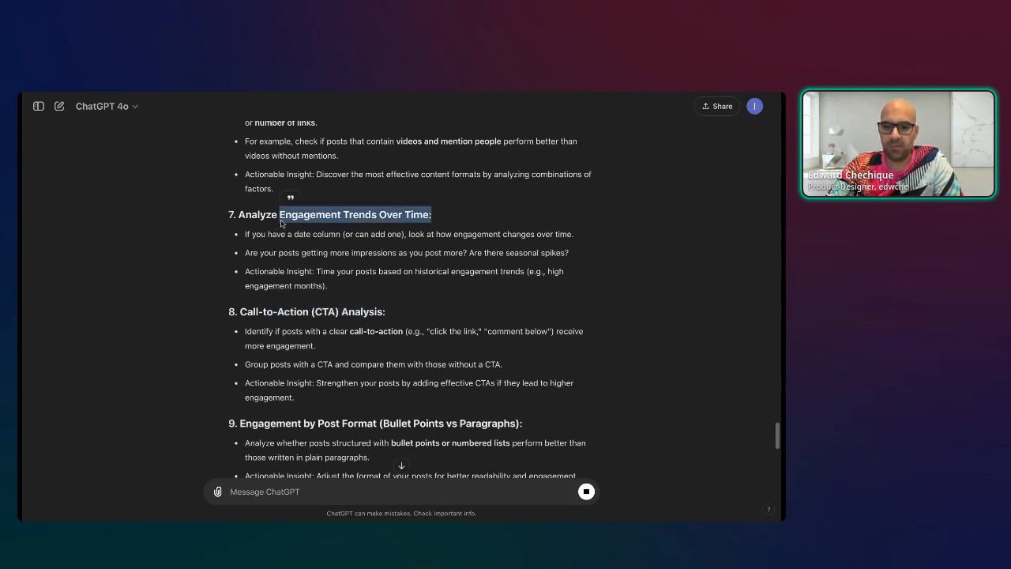
{"action": "scroll", "coordinate": [411, 229], "scroll_direction": "up", "scroll_amount": 5}
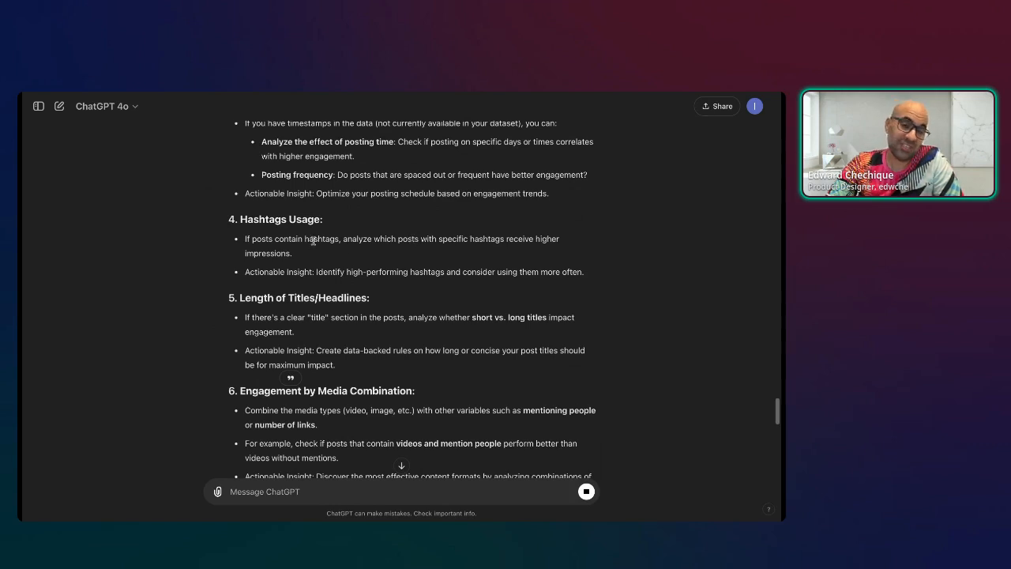
{"action": "scroll", "coordinate": [314, 242], "scroll_direction": "down", "scroll_amount": 5}
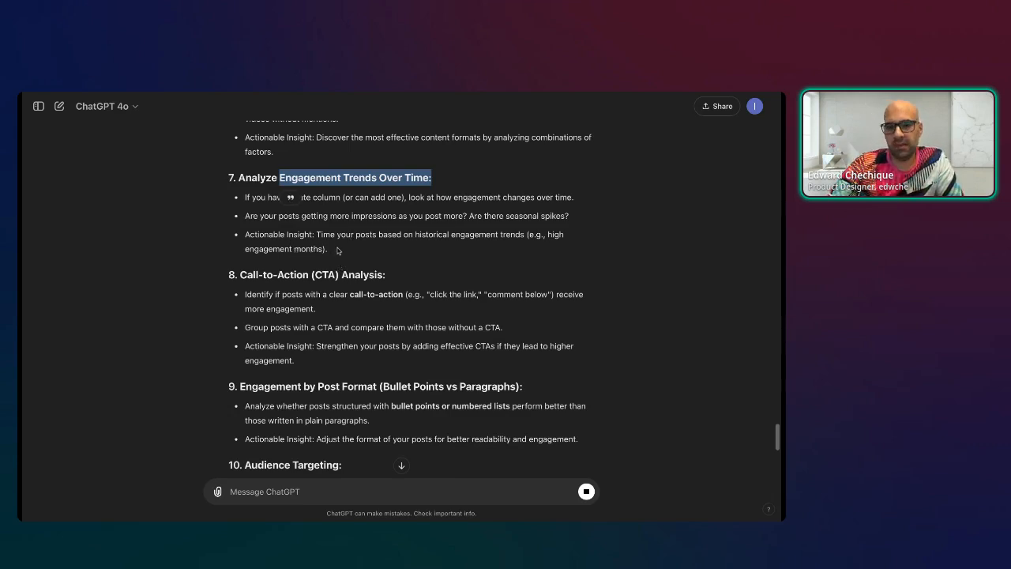
- Read the Sentiment Analysis Results for positive and negative posts and the Insight below them
{"action": "scroll", "coordinate": [333, 267], "scroll_direction": "down", "scroll_amount": 5}
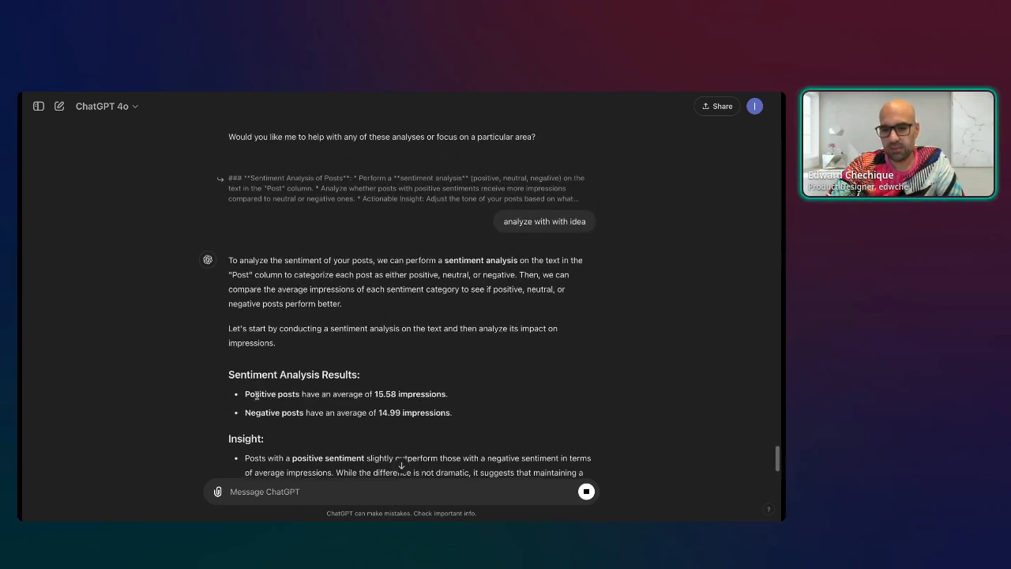
{"action": "left_click_drag", "start_coordinate": [256, 394], "coordinate": [307, 395]}
{"action": "left_click_drag", "start_coordinate": [368, 394], "coordinate": [448, 394]}
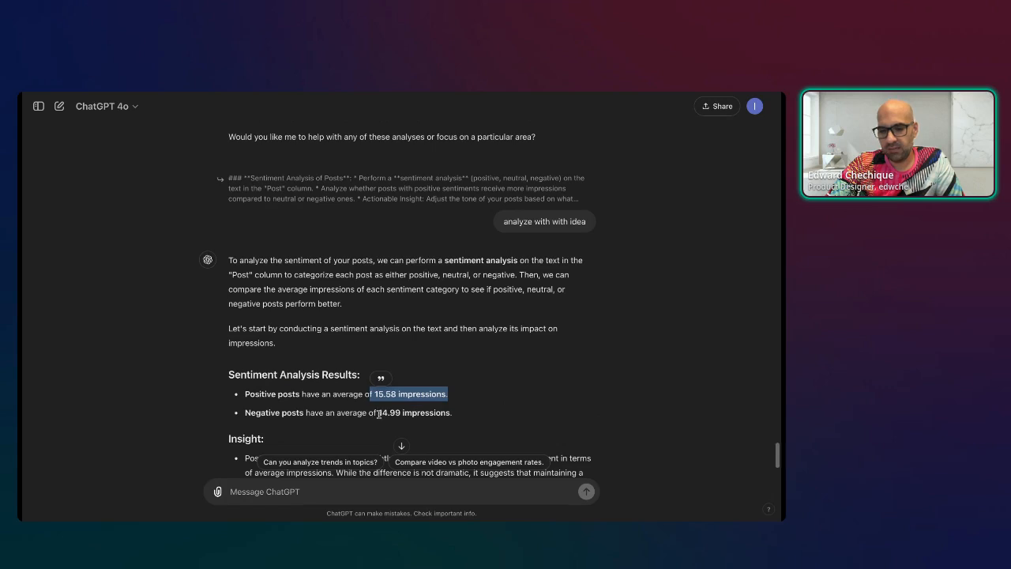
{"action": "scroll", "coordinate": [415, 412], "scroll_direction": "down", "scroll_amount": 2}
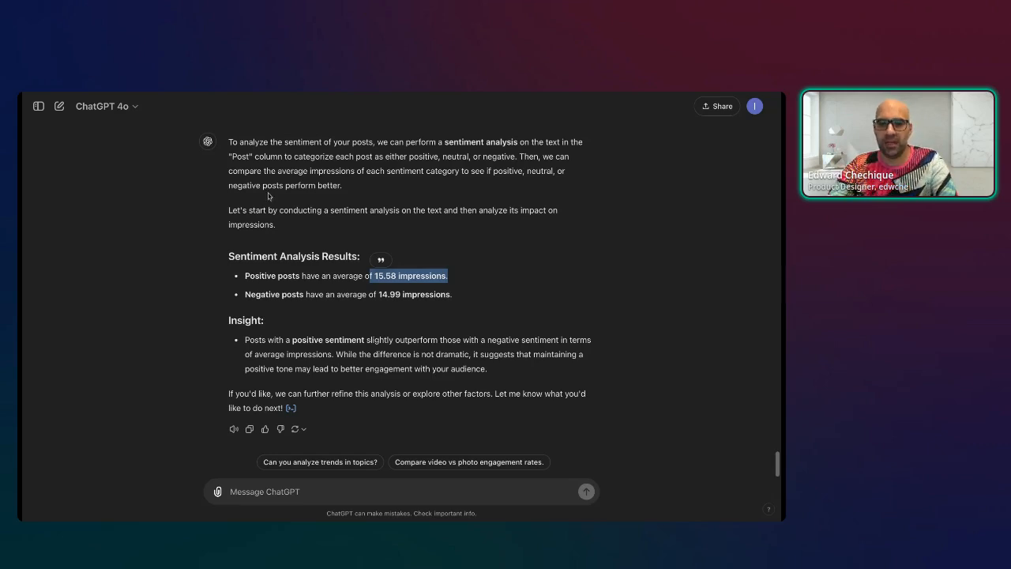
- Start a new chat, attach the To show_User_Reviews spreadsheet and submit it with the copied sentiment analysis prompt
{"action": "left_click", "coordinate": [59, 106]}
{"action": "left_click", "coordinate": [218, 306]}
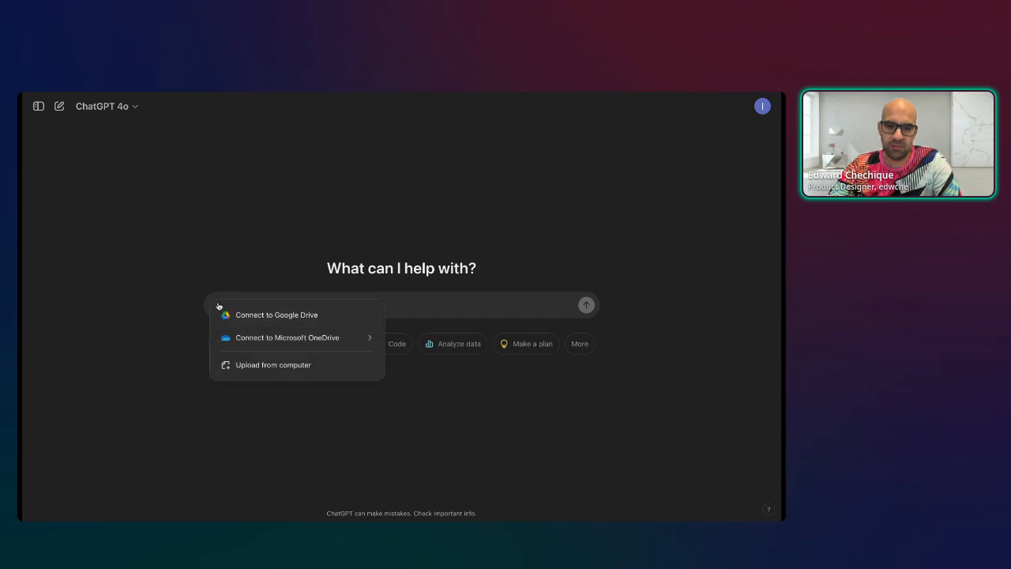
{"action": "left_click", "coordinate": [249, 365]}
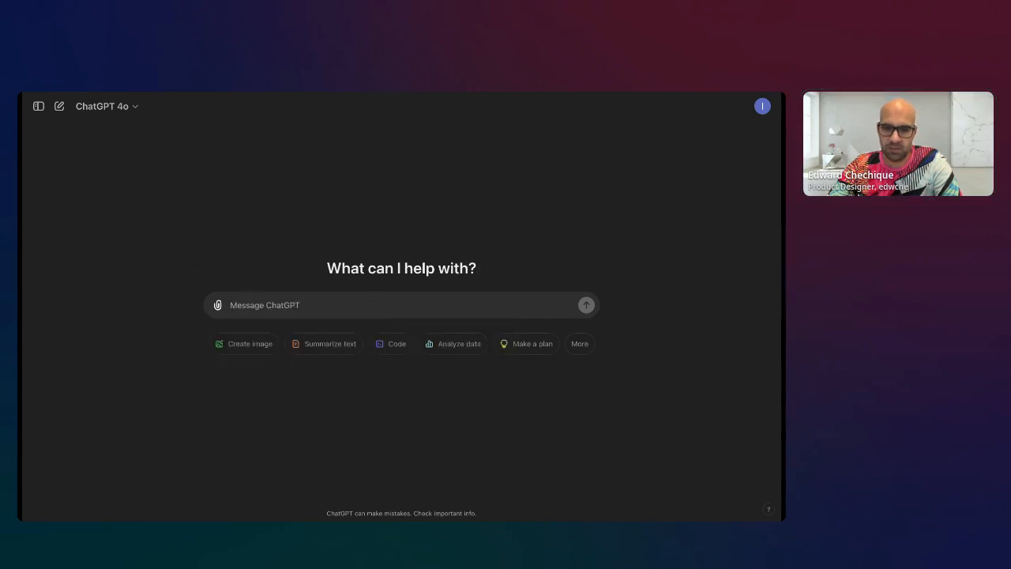
{"action": "left_click", "coordinate": [662, 416]}
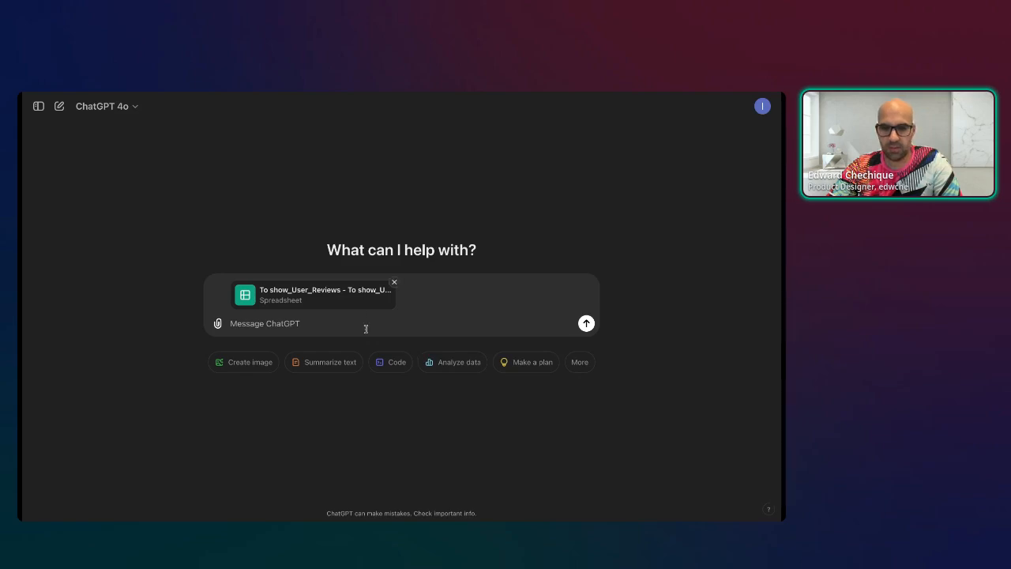
{"action": "left_click", "coordinate": [331, 329]}
{"action": "key", "text": "ctrl+v"}
{"action": "left_click", "coordinate": [586, 366]}
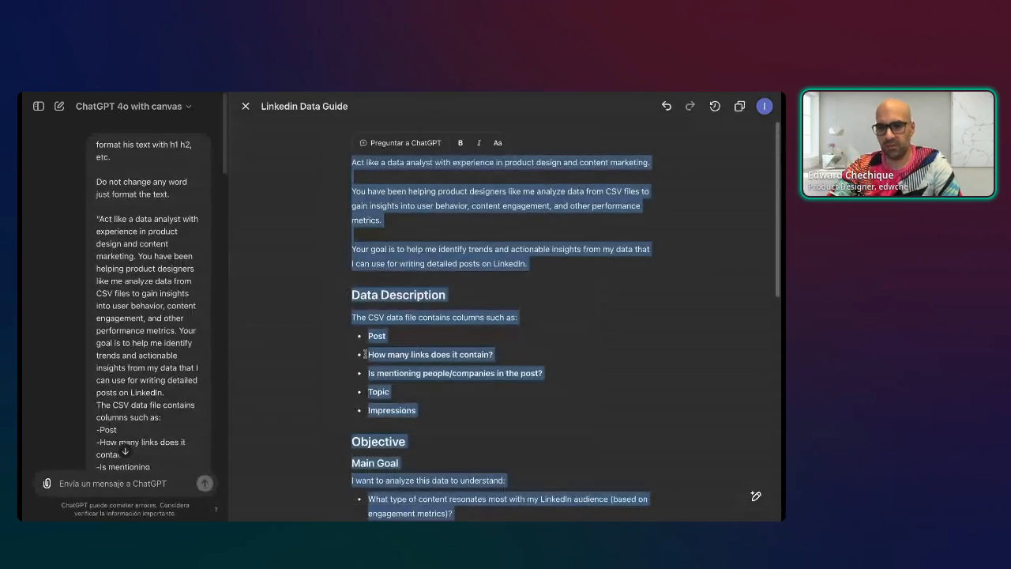
- Replace the Linkedin Data Guide canvas text with the sentiment analysis prompt and start a new paragraph at "You have over 15 years of experience"
{"action": "key", "text": "ctrl+v"}
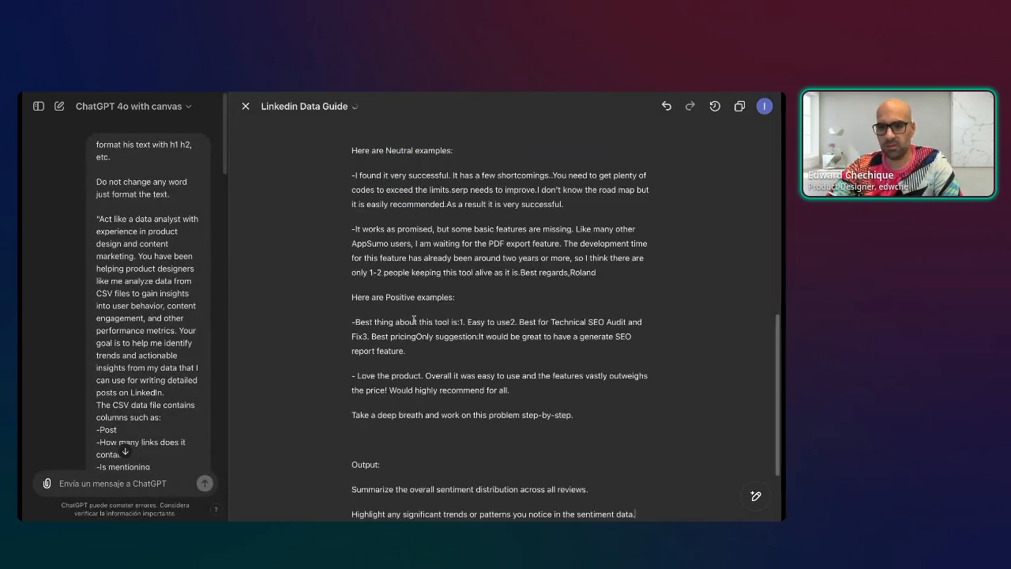
{"action": "scroll", "coordinate": [481, 226], "scroll_direction": "up", "scroll_amount": 7}
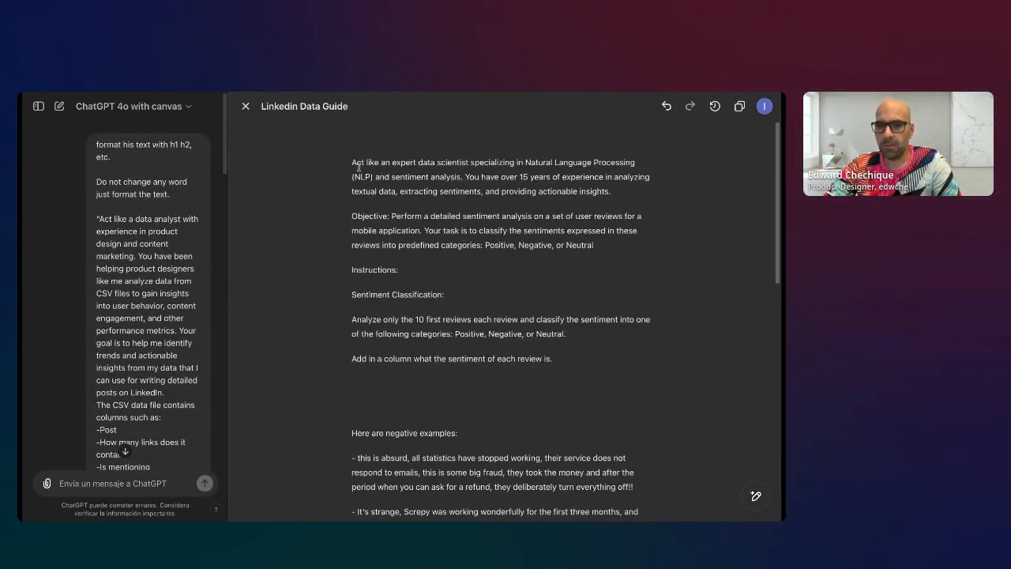
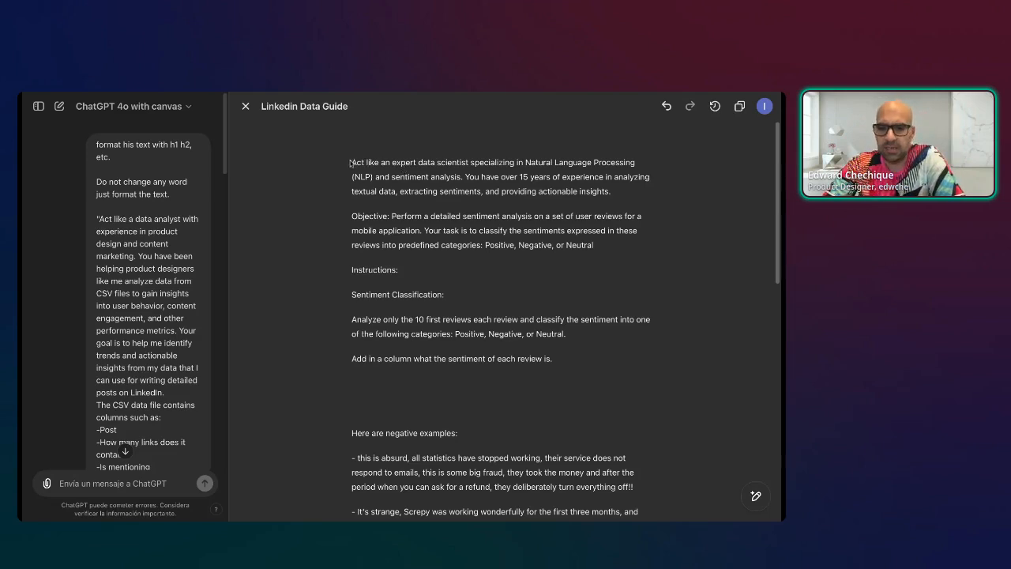
{"action": "left_click_drag", "start_coordinate": [352, 162], "coordinate": [635, 163]}
{"action": "left_click", "coordinate": [465, 179]}
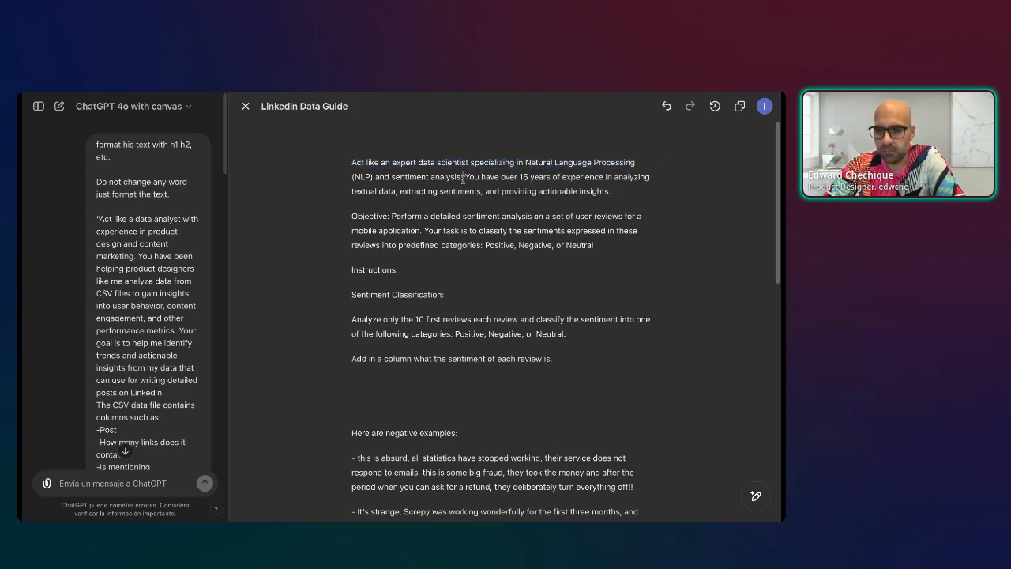
{"action": "key", "text": "Return"}
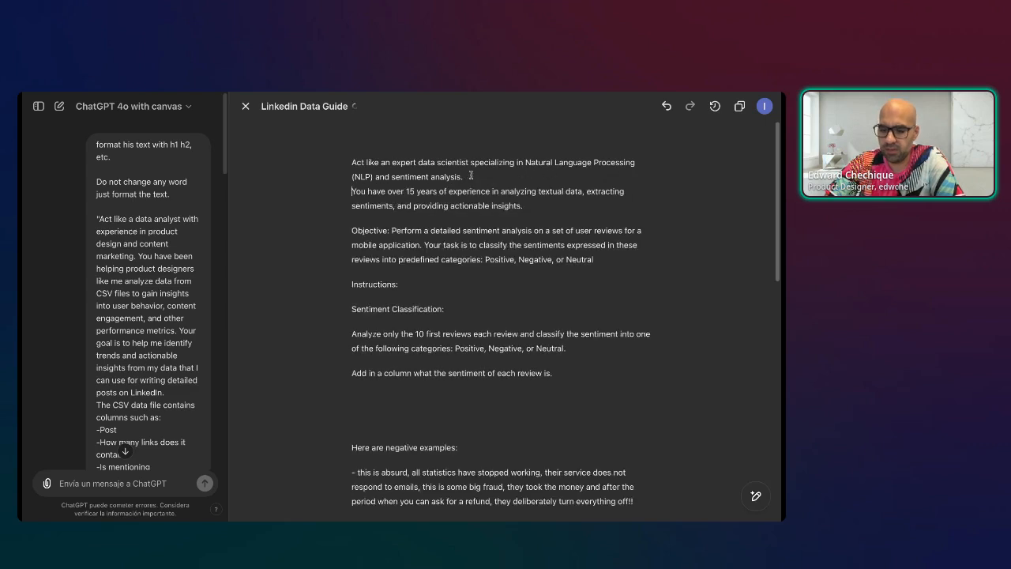
- Review the prompt's Objective, classification task and the instruction to analyze only the 10 first reviews
{"action": "left_click_drag", "start_coordinate": [394, 246], "coordinate": [638, 260]}
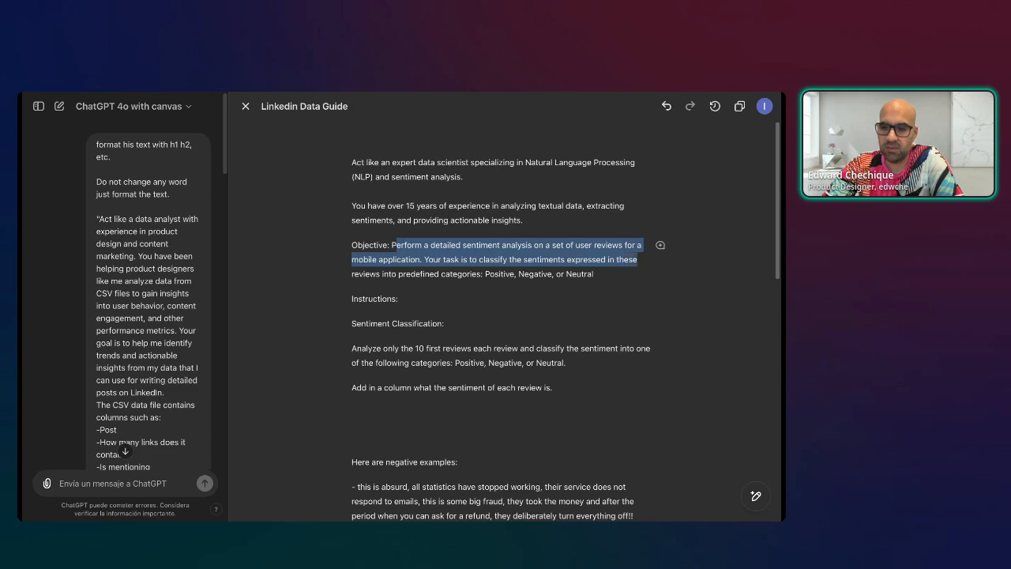
{"action": "left_click", "coordinate": [622, 279]}
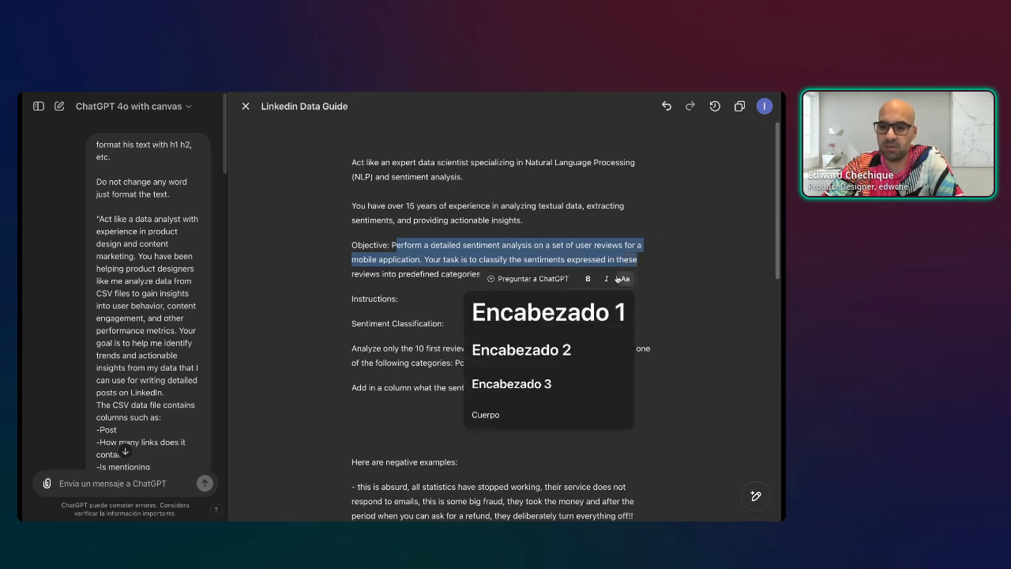
{"action": "left_click", "coordinate": [662, 290]}
{"action": "mouse_move", "coordinate": [612, 286]}
{"action": "left_mouse_down"}
{"action": "mouse_move", "coordinate": [441, 274]}
{"action": "mouse_move", "coordinate": [429, 261]}
{"action": "left_mouse_up"}
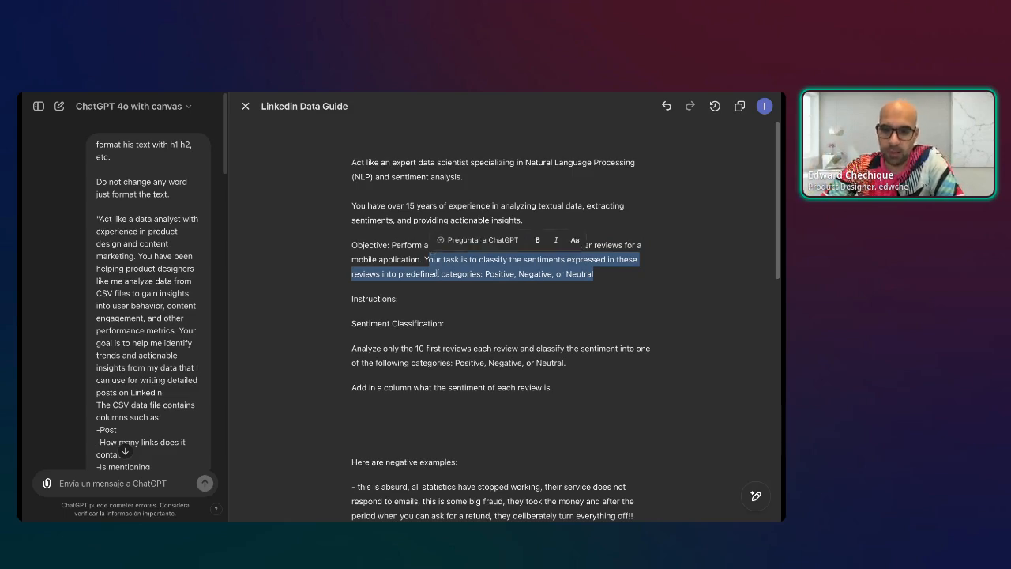
{"action": "scroll", "coordinate": [458, 306], "scroll_direction": "down", "scroll_amount": 3}
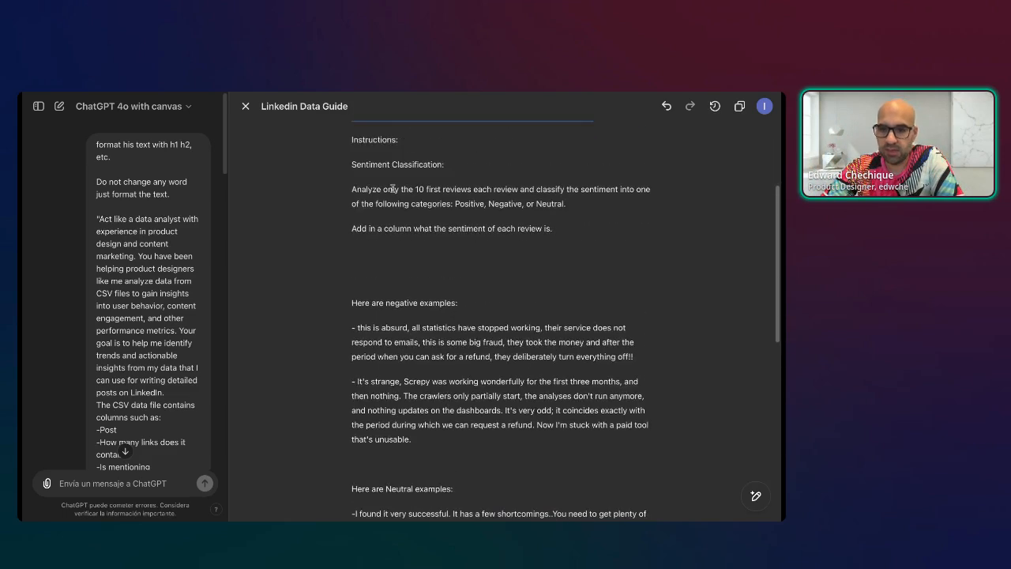
{"action": "left_click_drag", "start_coordinate": [353, 190], "coordinate": [542, 190]}
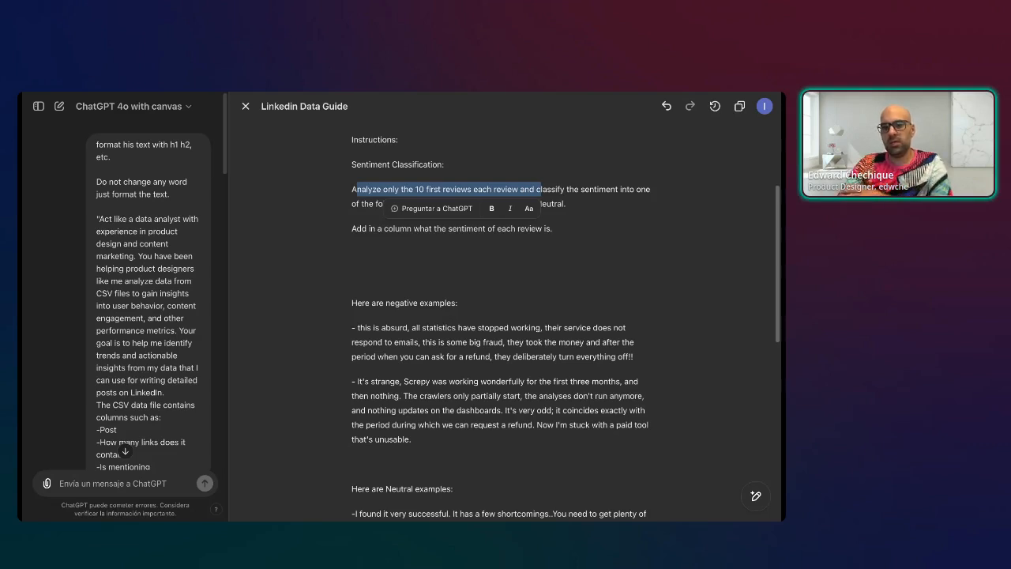
- Review the sentiment column instruction and the two negative review examples in the sentiment analysis prompt
{"action": "scroll", "coordinate": [639, 292], "scroll_direction": "down", "scroll_amount": 2}
{"action": "scroll", "coordinate": [638, 293], "scroll_direction": "up", "scroll_amount": 2}
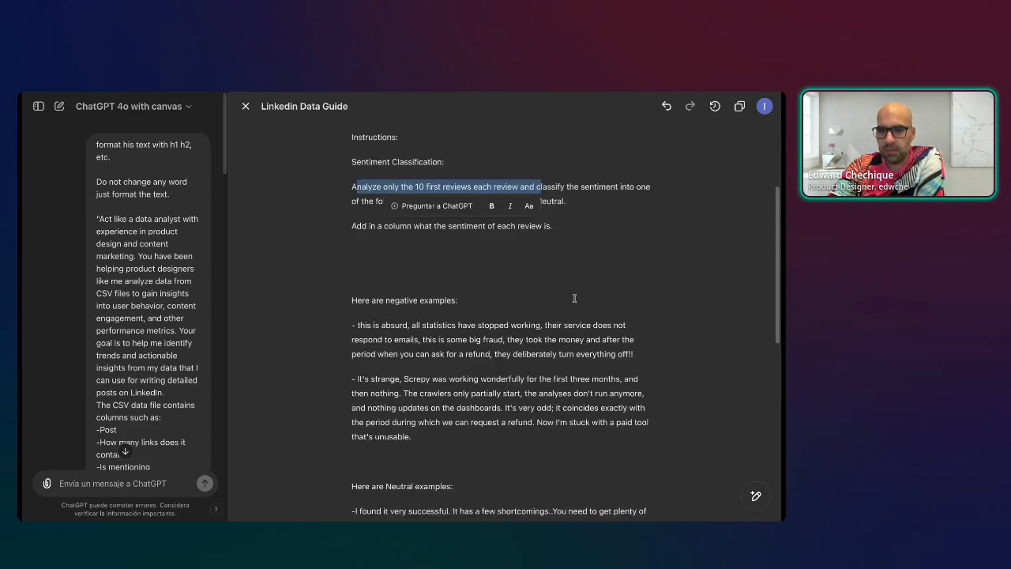
{"action": "left_click", "coordinate": [522, 253]}
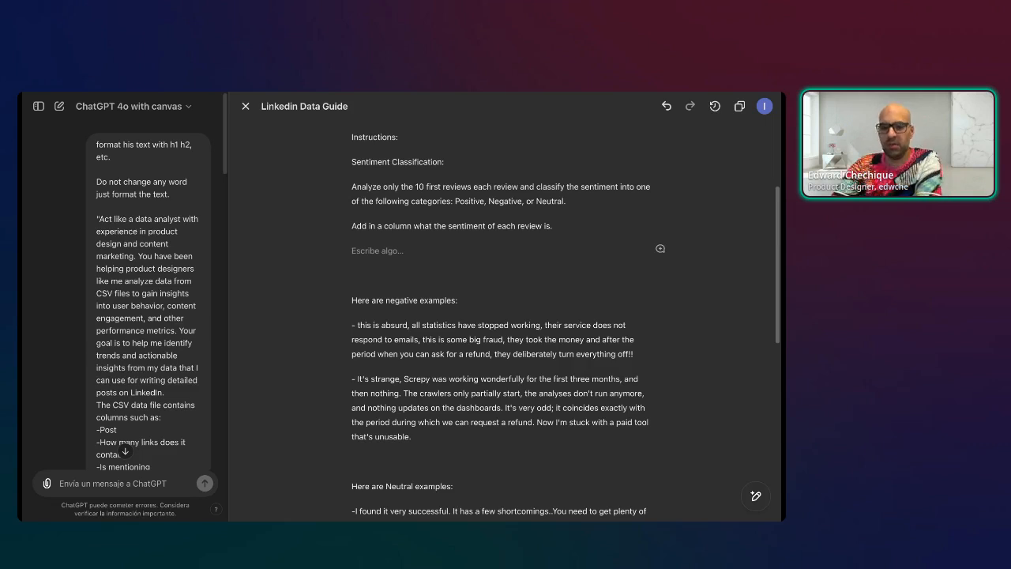
{"action": "left_click_drag", "start_coordinate": [357, 300], "coordinate": [483, 301]}
{"action": "left_click", "coordinate": [364, 356]}
{"action": "left_click_drag", "start_coordinate": [359, 324], "coordinate": [626, 340]}
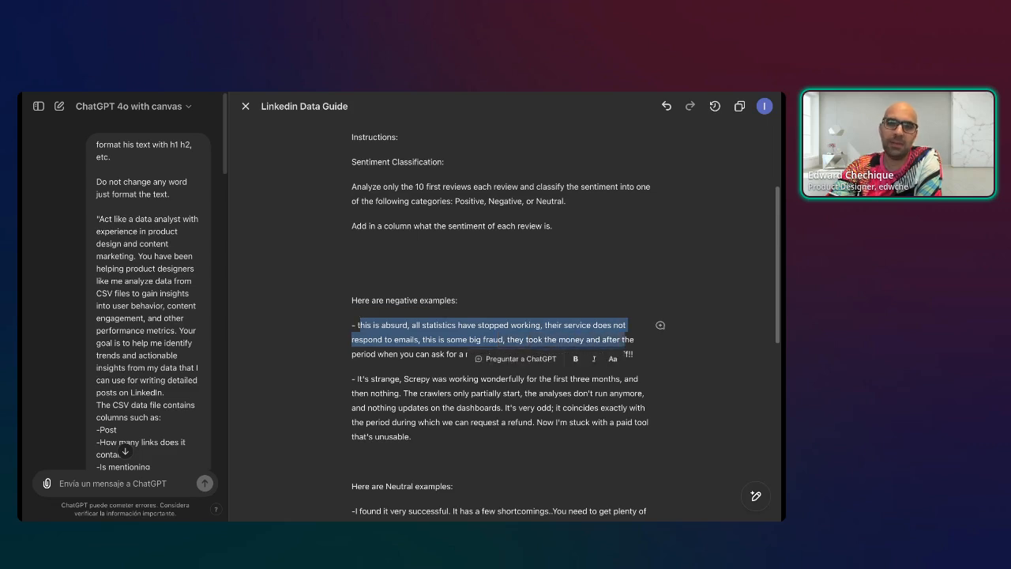
{"action": "left_click_drag", "start_coordinate": [364, 379], "coordinate": [419, 422]}
{"action": "scroll", "coordinate": [419, 422], "scroll_direction": "down", "scroll_amount": 5}
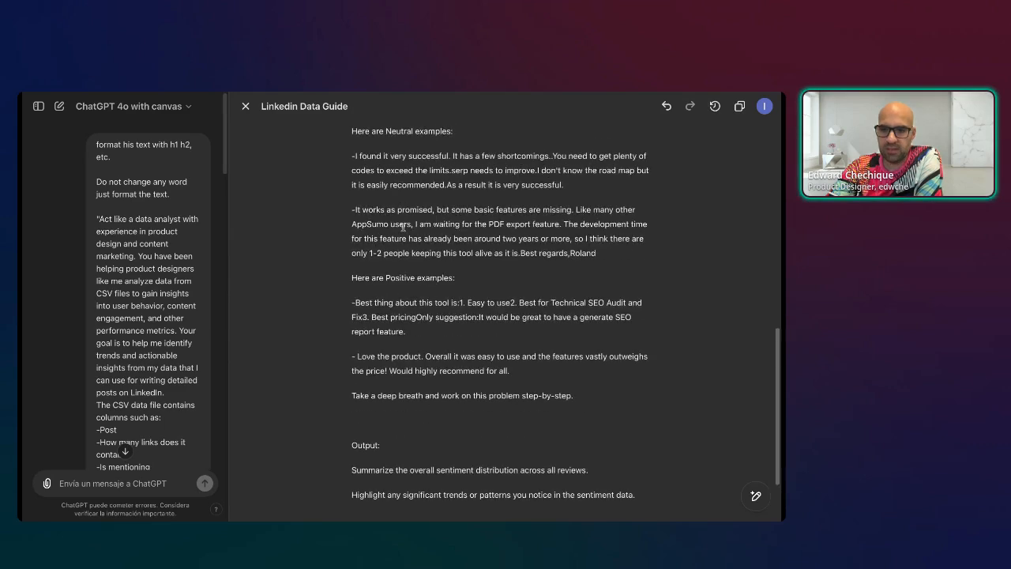
- Review the neutral and positive review examples in the prompt
{"action": "left_click_drag", "start_coordinate": [354, 157], "coordinate": [545, 172]}
{"action": "left_click_drag", "start_coordinate": [608, 254], "coordinate": [351, 158]}
{"action": "left_click", "coordinate": [424, 291]}
{"action": "left_click_drag", "start_coordinate": [357, 305], "coordinate": [607, 319]}
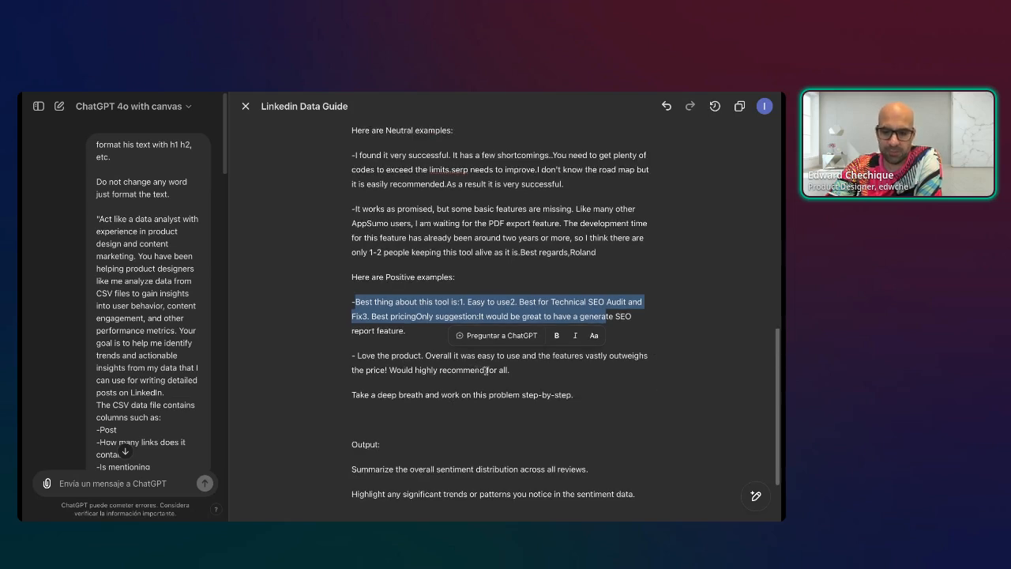
{"action": "left_click_drag", "start_coordinate": [440, 370], "coordinate": [527, 371]}
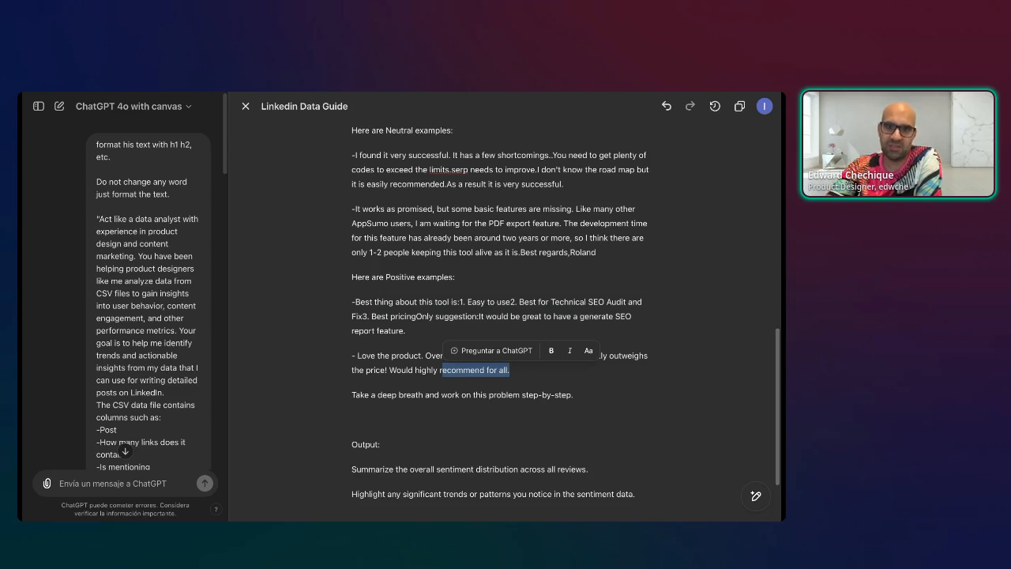
- Review the prompt's Output section on summarizing the sentiment distribution and highlighting trends
{"action": "scroll", "coordinate": [529, 360], "scroll_direction": "down", "scroll_amount": 2}
{"action": "left_click_drag", "start_coordinate": [357, 388], "coordinate": [590, 387]}
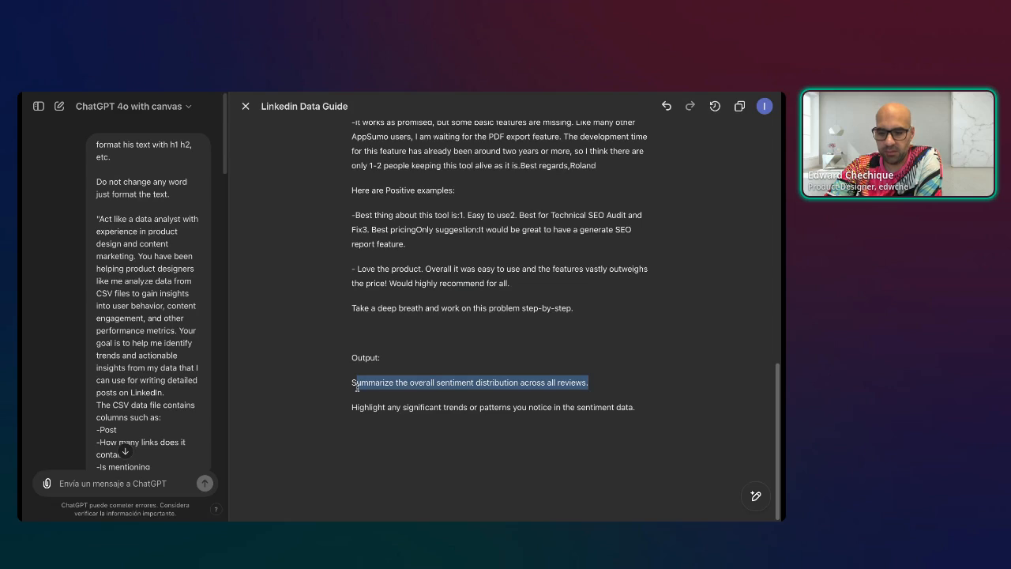
{"action": "left_click_drag", "start_coordinate": [358, 409], "coordinate": [635, 410]}
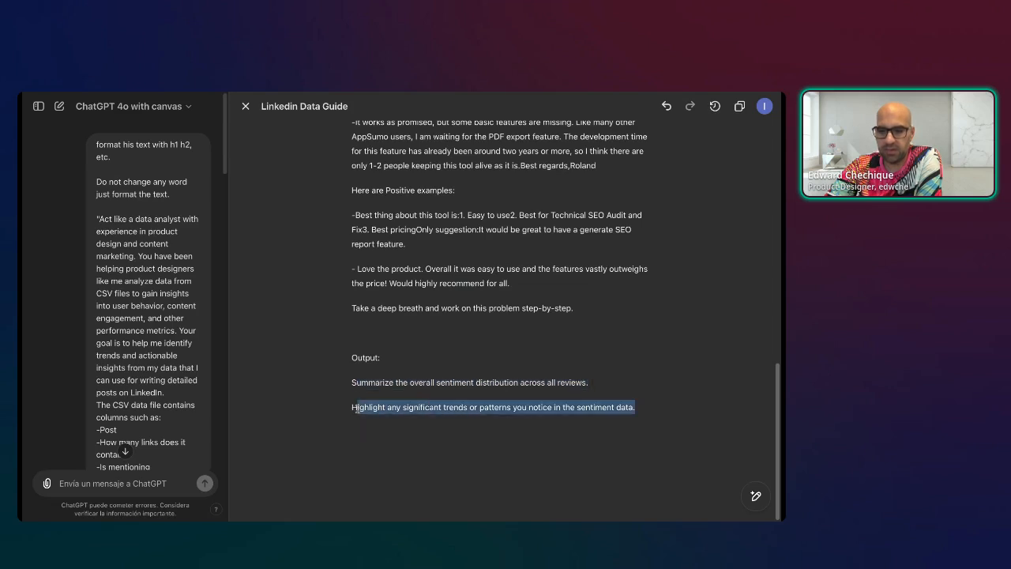
{"action": "left_click", "coordinate": [489, 385]}
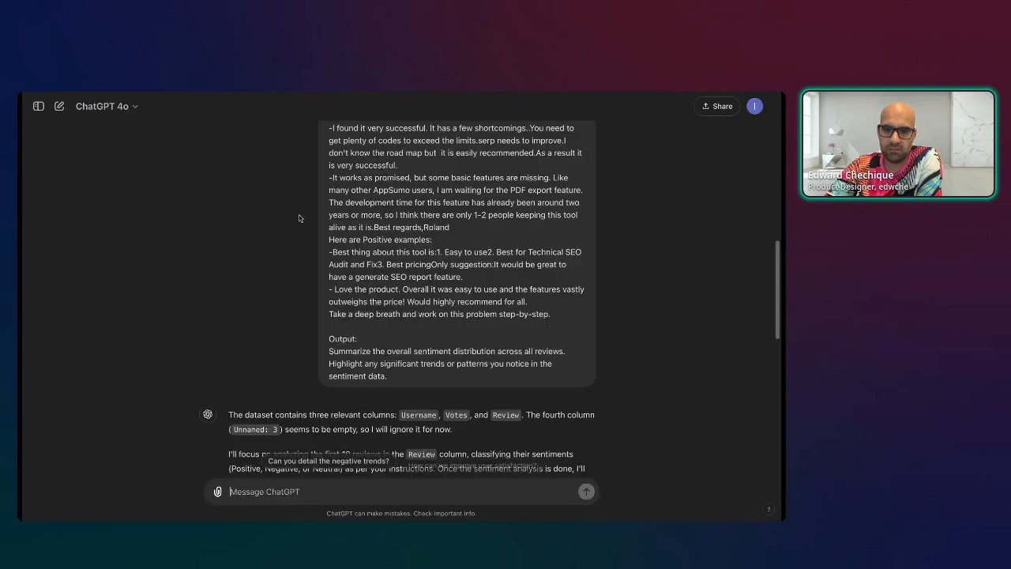
- Return to the user reviews chat and examine the Reviews With Sentiment Classification table, the sentiment distribution and the Key Insights
{"action": "scroll", "coordinate": [379, 245], "scroll_direction": "down", "scroll_amount": 10}
{"action": "scroll", "coordinate": [402, 324], "scroll_direction": "up", "scroll_amount": 4}
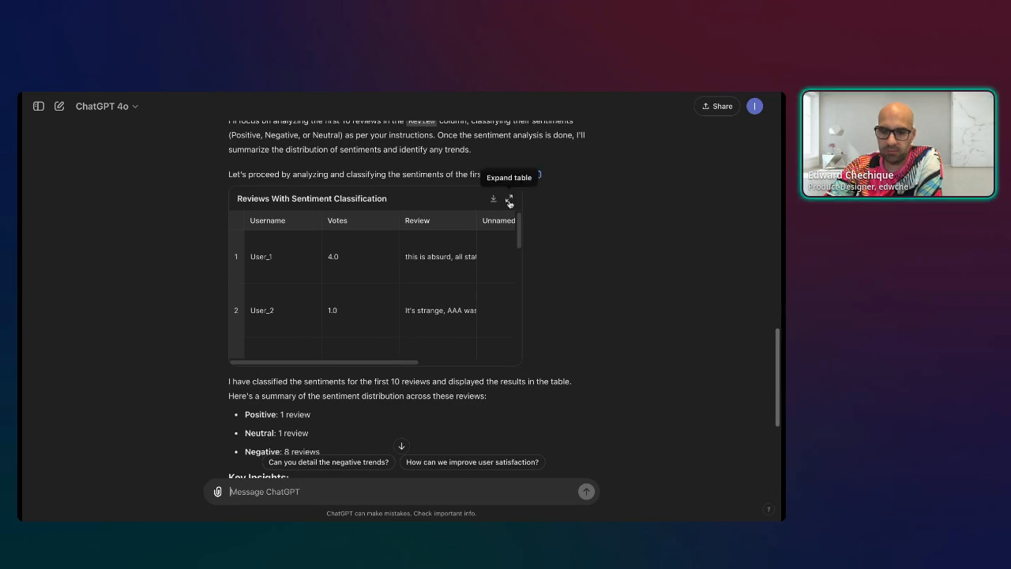
{"action": "scroll", "coordinate": [402, 262], "scroll_direction": "up", "scroll_amount": 2}
{"action": "scroll", "coordinate": [395, 374], "scroll_direction": "down", "scroll_amount": 3}
{"action": "scroll", "coordinate": [662, 388], "scroll_direction": "down", "scroll_amount": 5}
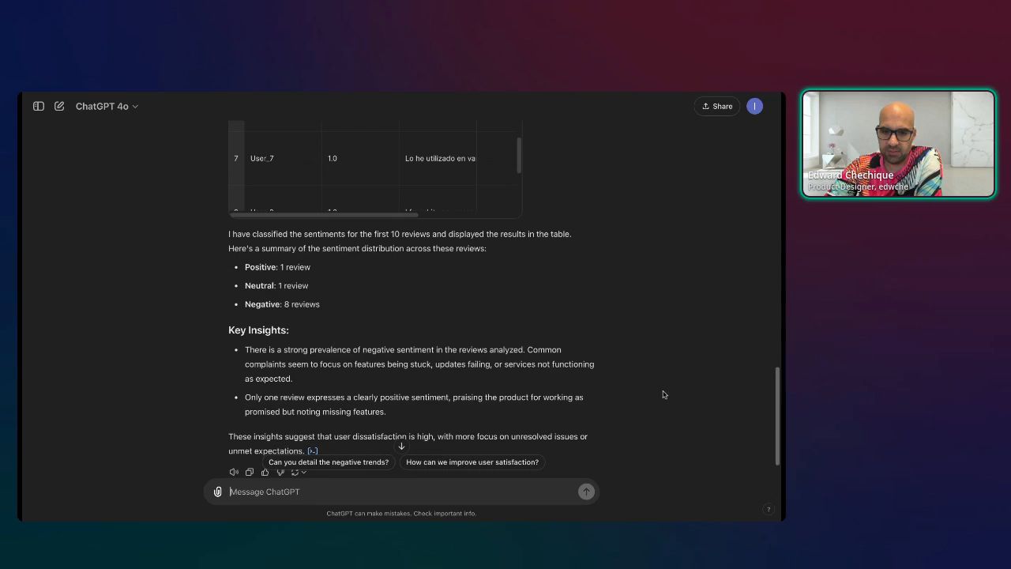
{"action": "left_click_drag", "start_coordinate": [331, 304], "coordinate": [307, 276]}
{"action": "left_click", "coordinate": [305, 282]}
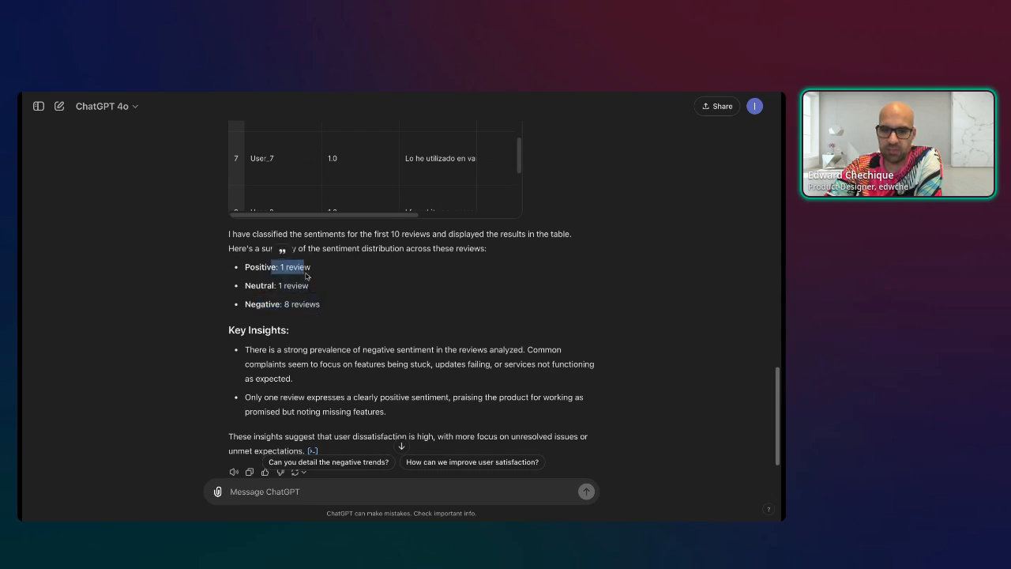
{"action": "left_click", "coordinate": [448, 287]}
{"action": "scroll", "coordinate": [510, 251], "scroll_direction": "up", "scroll_amount": 5}
{"action": "scroll", "coordinate": [433, 380], "scroll_direction": "down", "scroll_amount": 2}
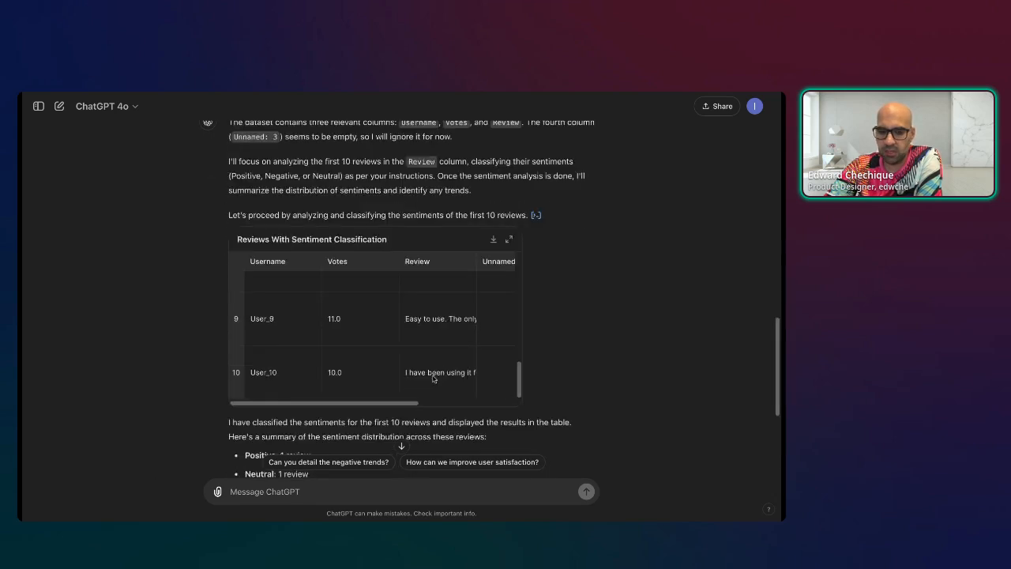
{"action": "scroll", "coordinate": [433, 379], "scroll_direction": "down", "scroll_amount": 3}
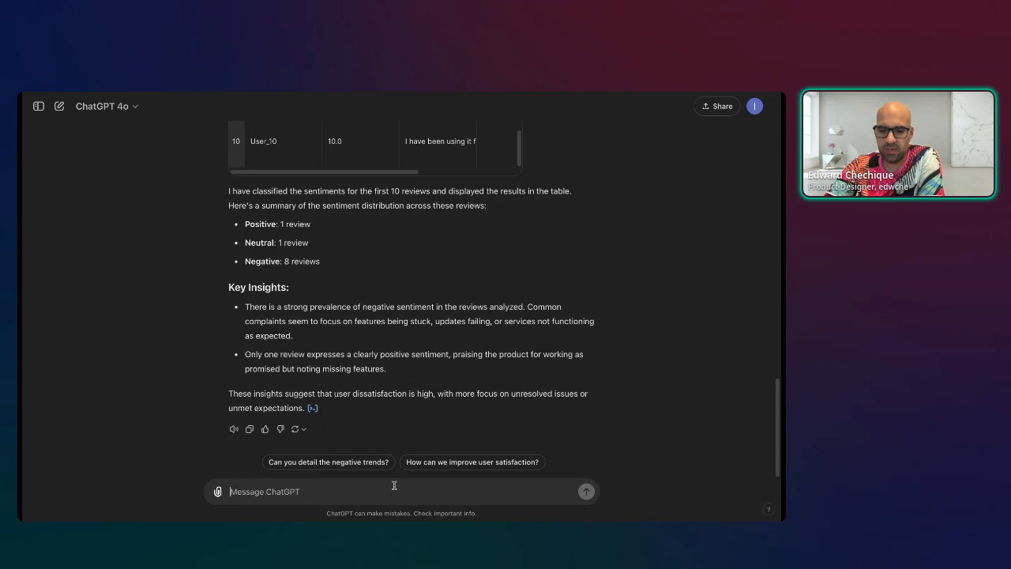
- Send the follow-up message "10 more" to have the next reviews classified
{"action": "type", "text": "unit"}
{"action": "key", "text": "BackSpace"}
{"action": "key", "text": "BackSpace"}
{"action": "key", "text": "BackSpace"}
{"action": "key", "text": "BackSpace"}
{"action": "type", "text": "1"}
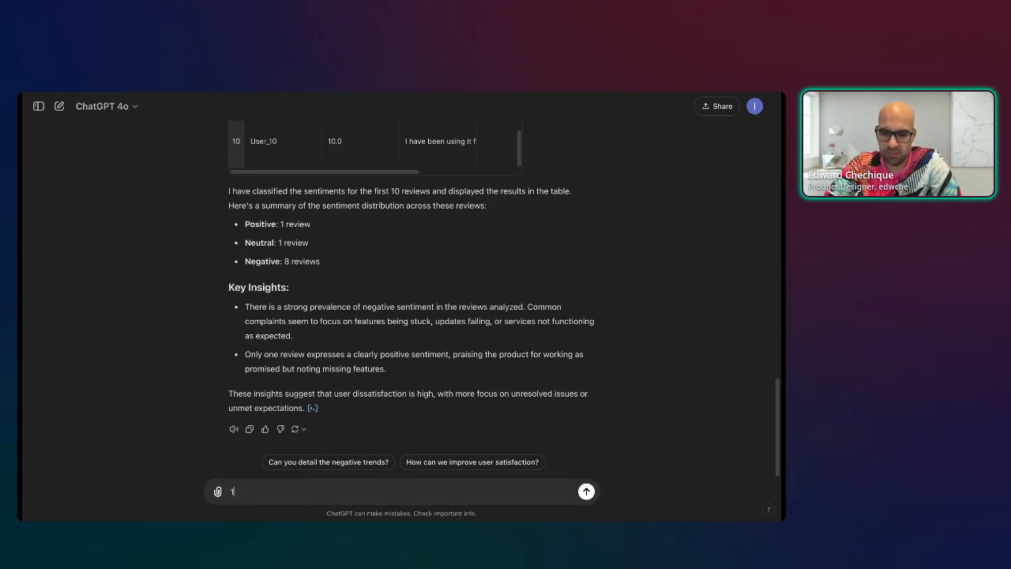
{"action": "type", "text": "0 more"}
{"action": "key", "text": "Return"}
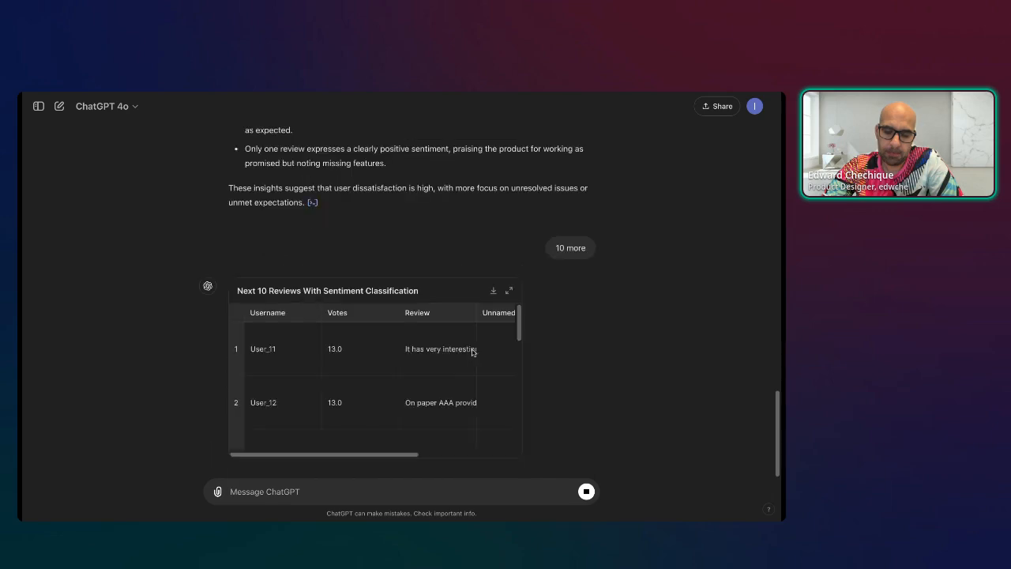
- Expand the Next 10 Reviews With Sentiment Classification table and compare User_17's full review with its Sentiment cell
{"action": "left_click", "coordinate": [510, 292]}
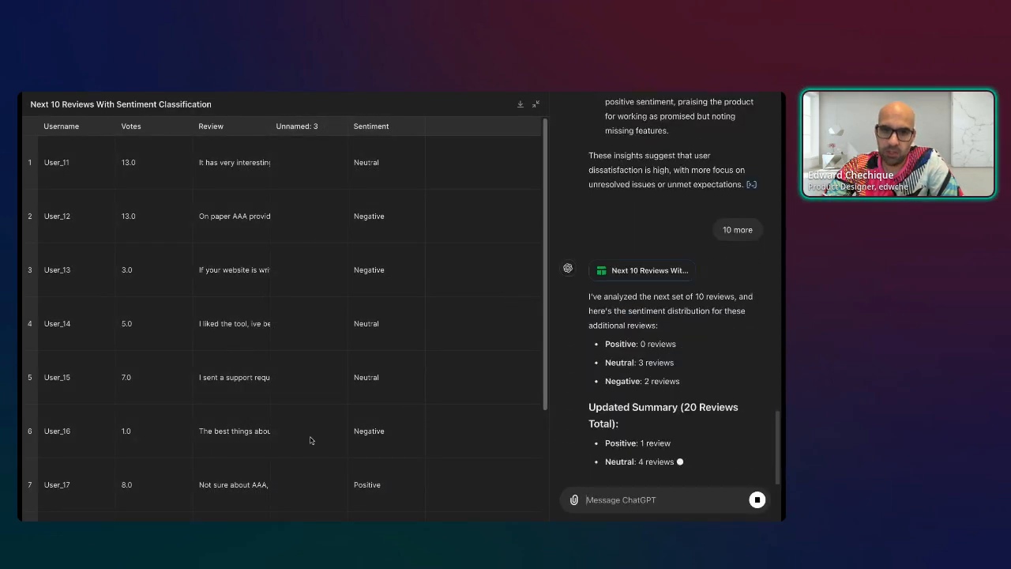
{"action": "scroll", "coordinate": [360, 407], "scroll_direction": "down", "scroll_amount": 1}
{"action": "left_click", "coordinate": [241, 443]}
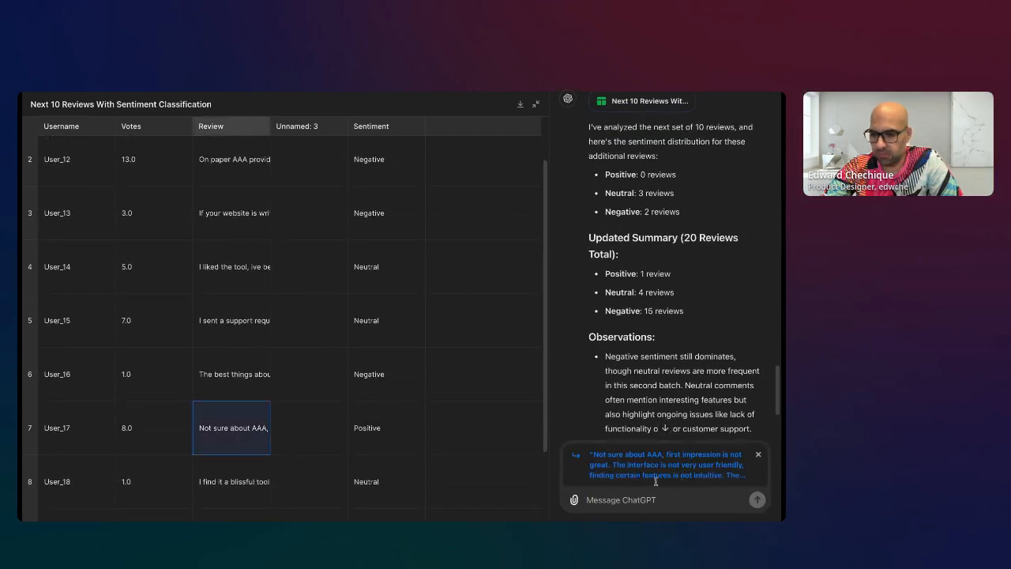
{"action": "double_click", "coordinate": [244, 432]}
{"action": "left_click", "coordinate": [288, 417]}
{"action": "left_click_drag", "start_coordinate": [289, 410], "coordinate": [378, 433]}
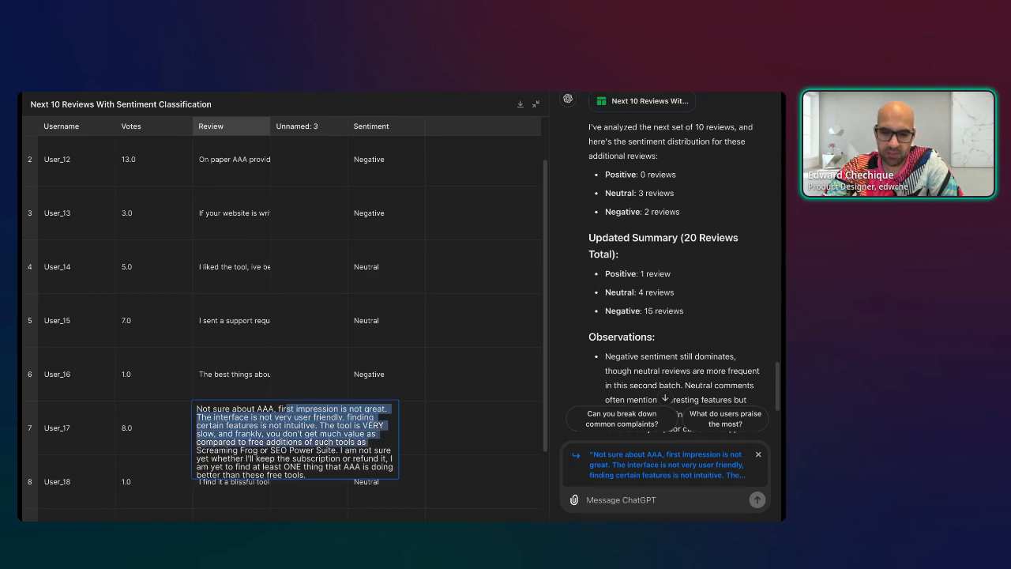
{"action": "left_click_drag", "start_coordinate": [365, 441], "coordinate": [353, 471]}
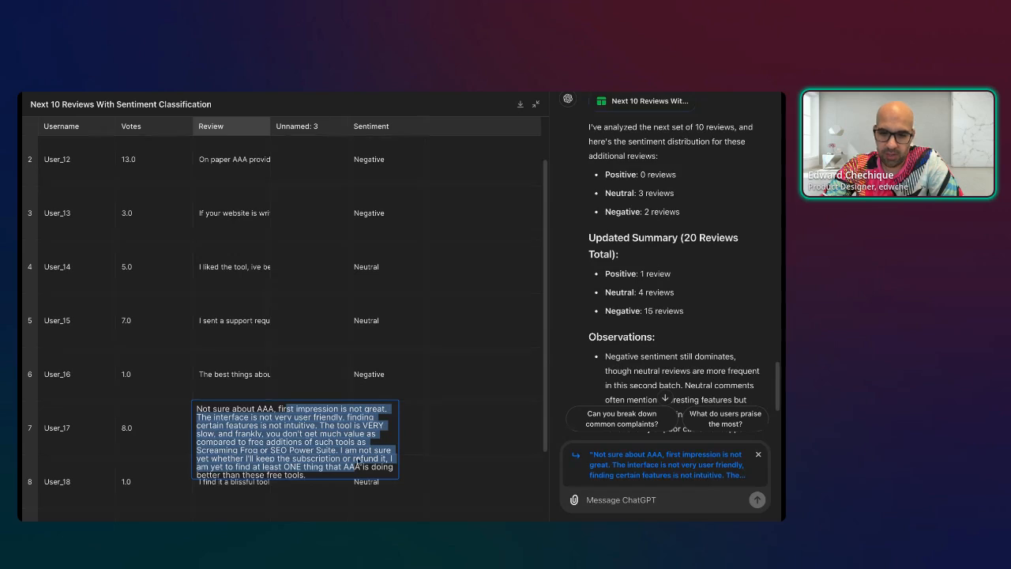
{"action": "left_click", "coordinate": [447, 429]}
{"action": "left_click", "coordinate": [399, 442]}
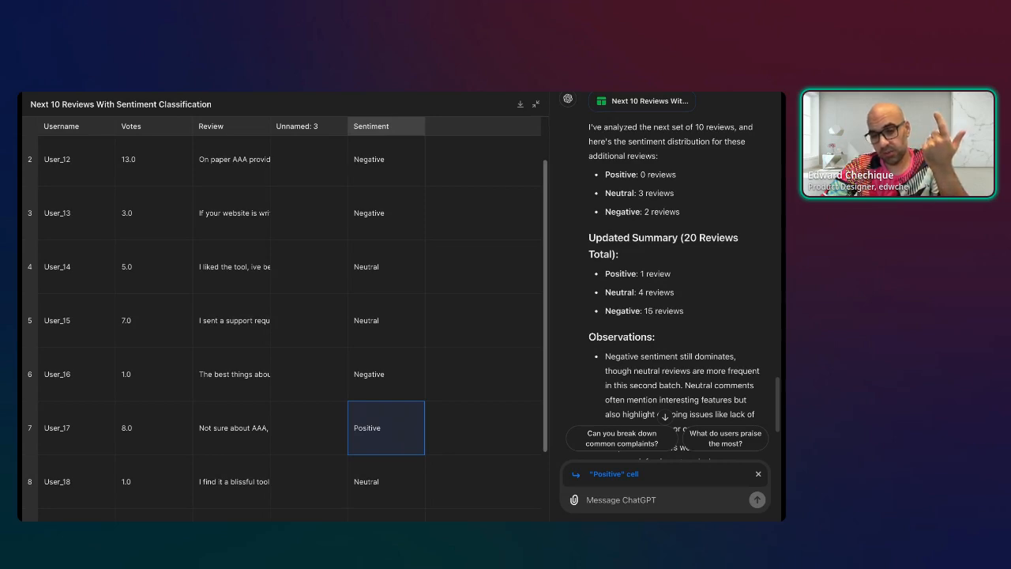
- Compare User_20's full review with its Sentiment cell and remove the quoted cell from the message box
{"action": "scroll", "coordinate": [403, 431], "scroll_direction": "up", "scroll_amount": 1}
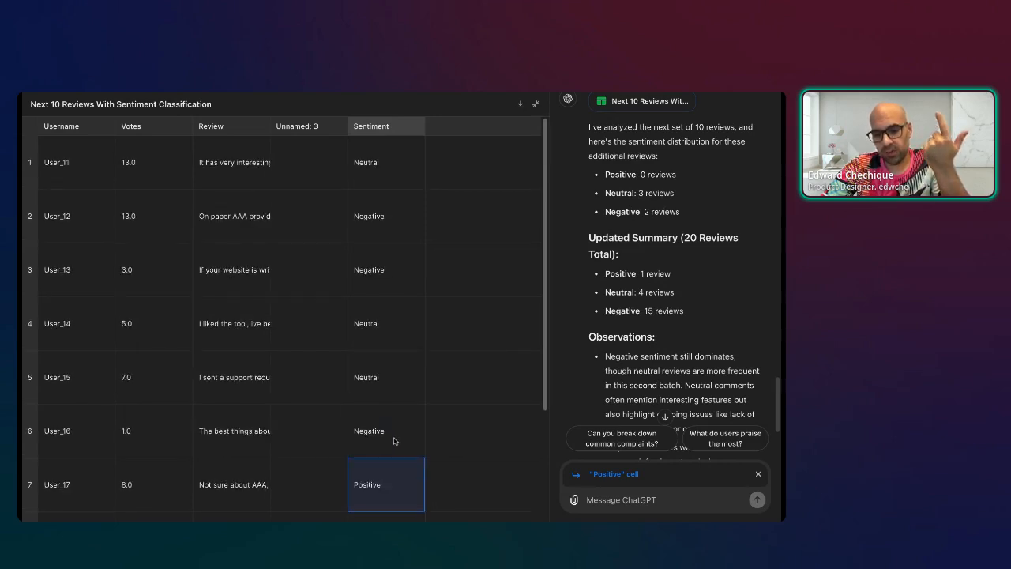
{"action": "scroll", "coordinate": [397, 440], "scroll_direction": "down", "scroll_amount": 3}
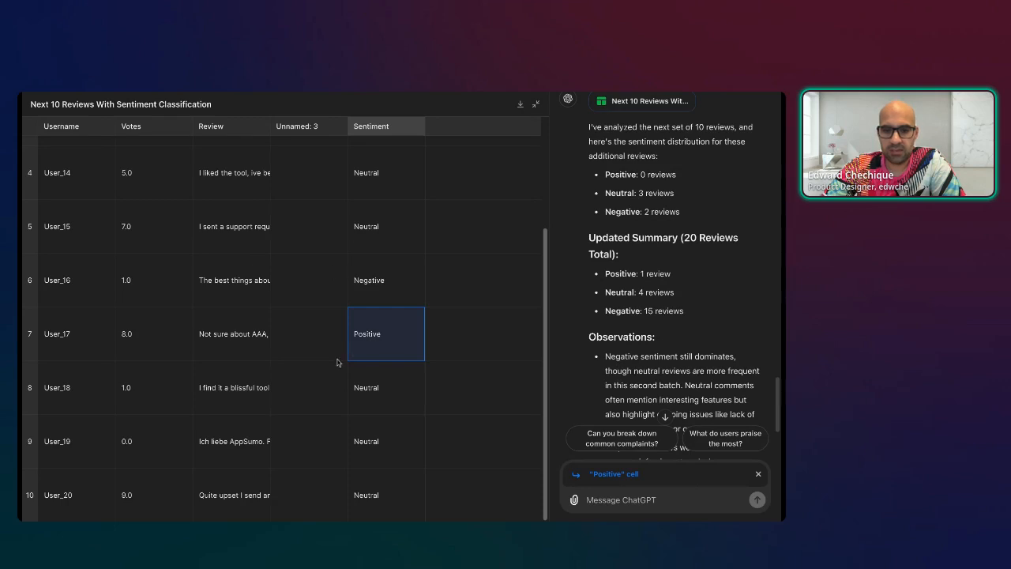
{"action": "left_click", "coordinate": [257, 506]}
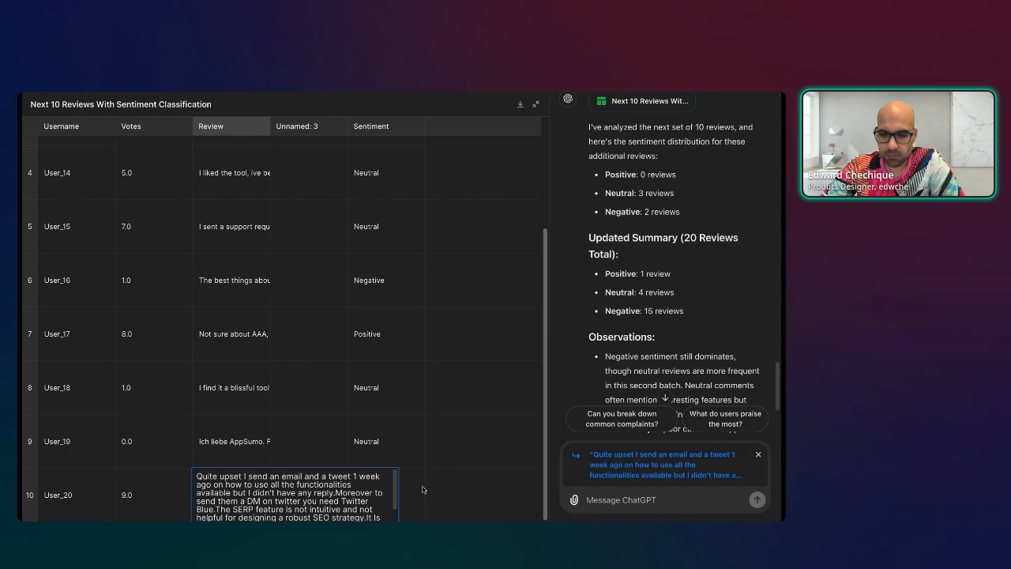
{"action": "left_click", "coordinate": [402, 508]}
{"action": "left_click", "coordinate": [402, 508]}
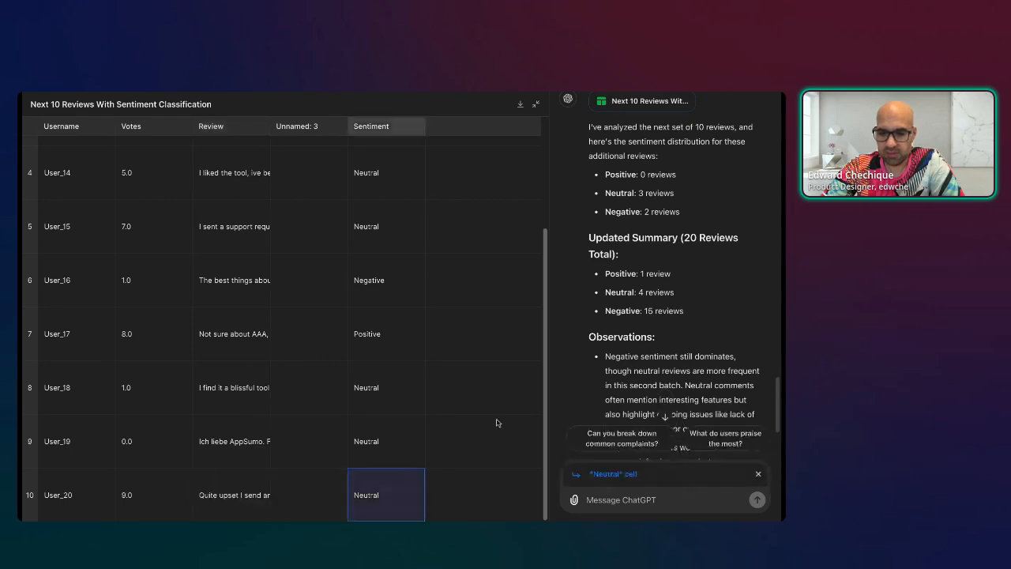
{"action": "left_click", "coordinate": [759, 474]}
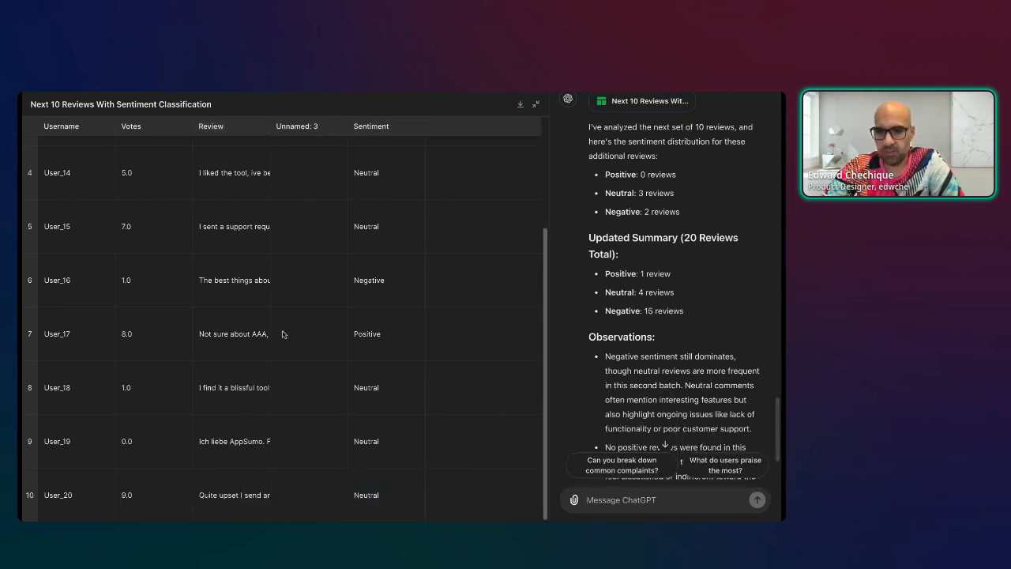
- Look over all rows of the expanded table, collapse it and read the Updated Summary and Observations
{"action": "scroll", "coordinate": [287, 338], "scroll_direction": "up", "scroll_amount": 2}
{"action": "scroll", "coordinate": [287, 338], "scroll_direction": "up", "scroll_amount": 1}
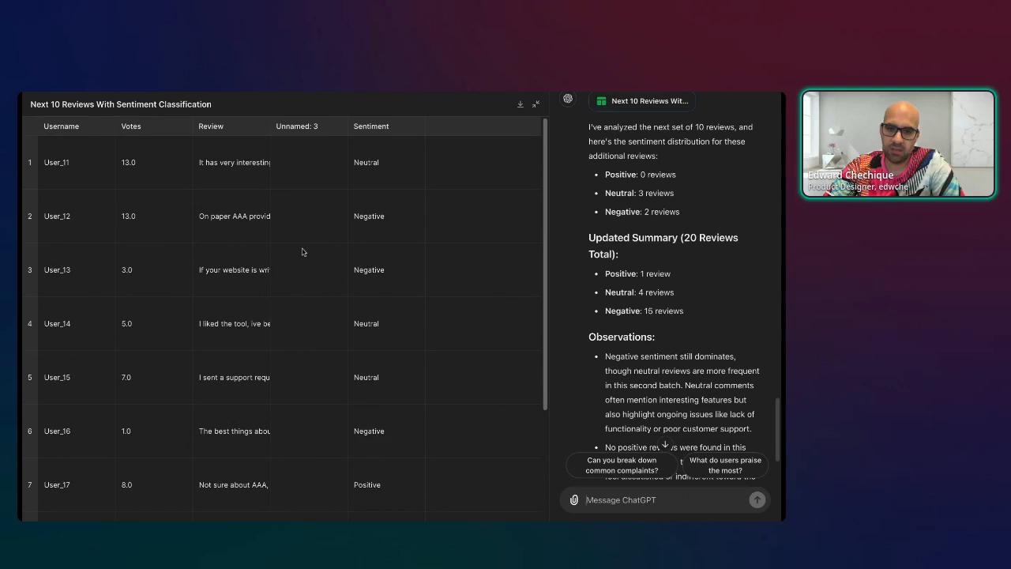
{"action": "scroll", "coordinate": [456, 336], "scroll_direction": "down", "scroll_amount": 1}
{"action": "scroll", "coordinate": [456, 336], "scroll_direction": "down", "scroll_amount": 3}
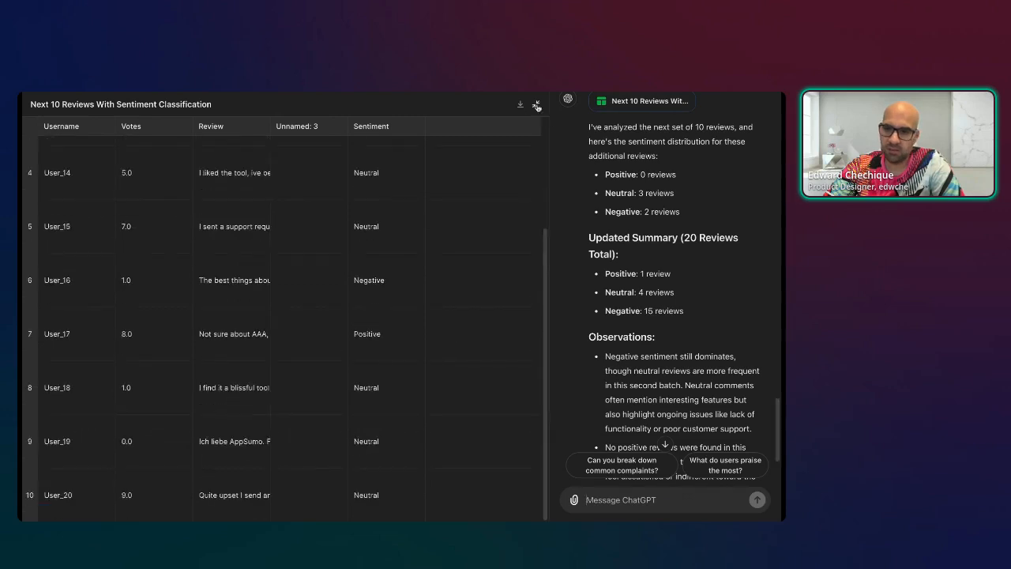
{"action": "left_click", "coordinate": [536, 103]}
{"action": "scroll", "coordinate": [477, 312], "scroll_direction": "down", "scroll_amount": 2}
{"action": "scroll", "coordinate": [589, 376], "scroll_direction": "down", "scroll_amount": 3}
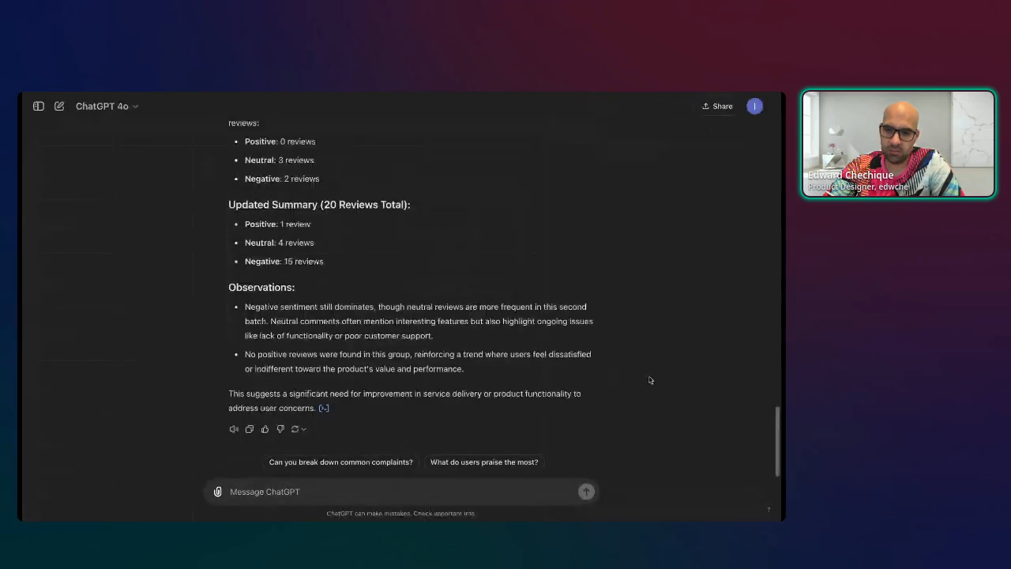
{"action": "scroll", "coordinate": [527, 339], "scroll_direction": "up", "scroll_amount": 1}
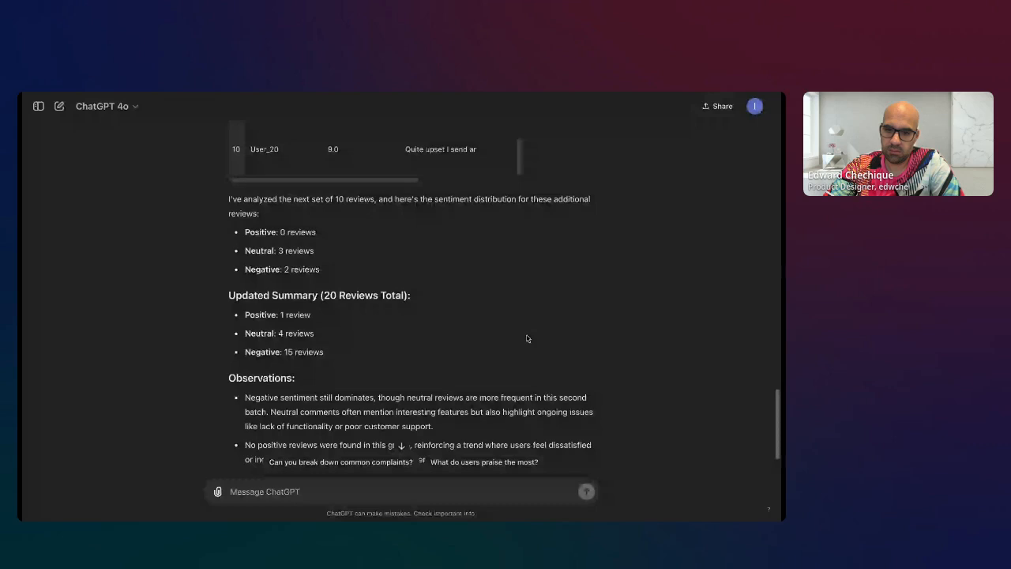
- Expand the next 10 reviews table again to check its last rows, and collapse it
{"action": "scroll", "coordinate": [528, 339], "scroll_direction": "up", "scroll_amount": 2}
{"action": "left_click", "coordinate": [510, 140]}
{"action": "scroll", "coordinate": [531, 367], "scroll_direction": "down", "scroll_amount": 2}
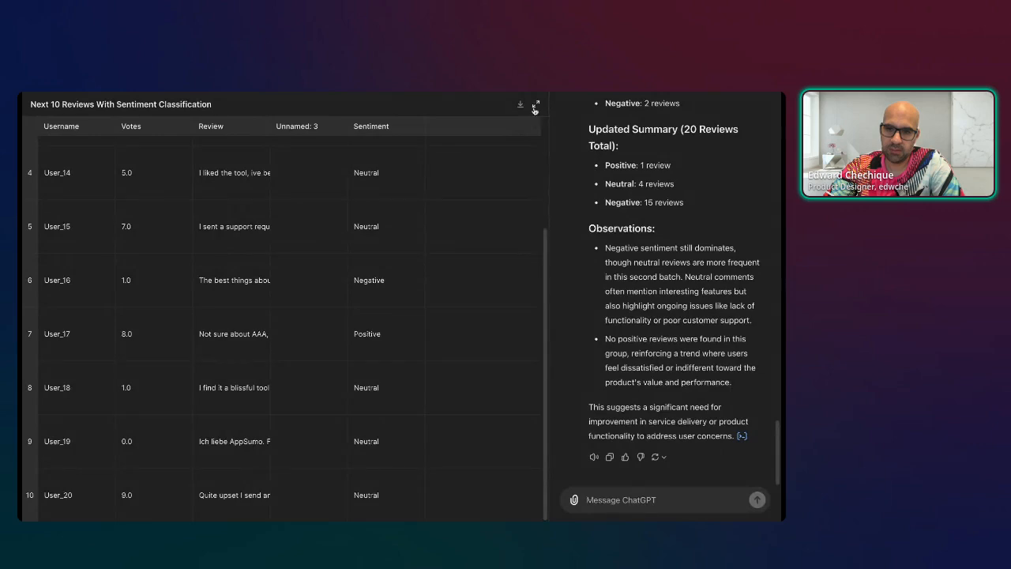
{"action": "left_click", "coordinate": [535, 105]}
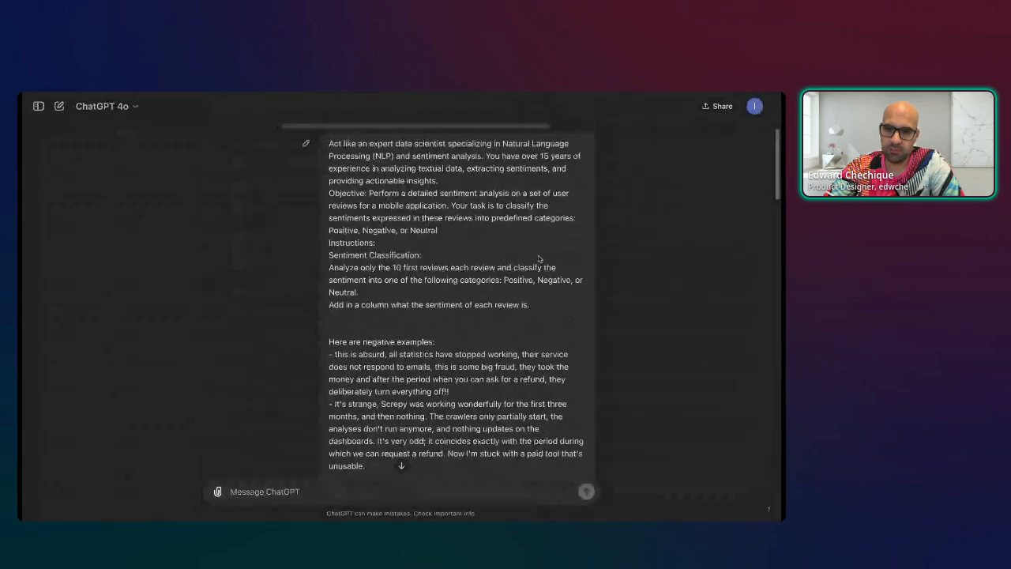
- Open the sent sentiment analysis prompt for editing and review its examples and Output section
{"action": "scroll", "coordinate": [535, 256], "scroll_direction": "up", "scroll_amount": 1}
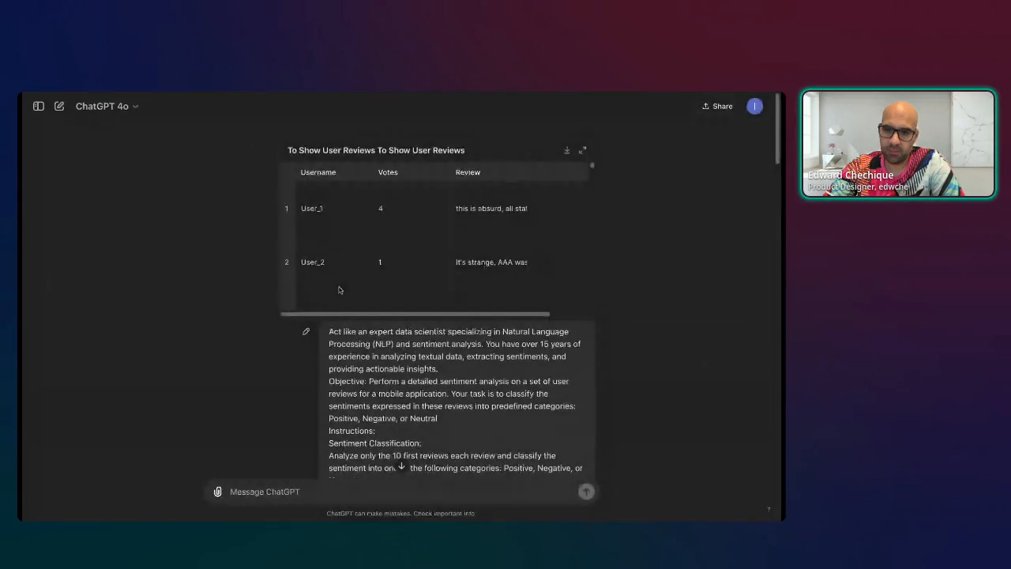
{"action": "left_click", "coordinate": [306, 336]}
{"action": "scroll", "coordinate": [439, 247], "scroll_direction": "down", "scroll_amount": 5}
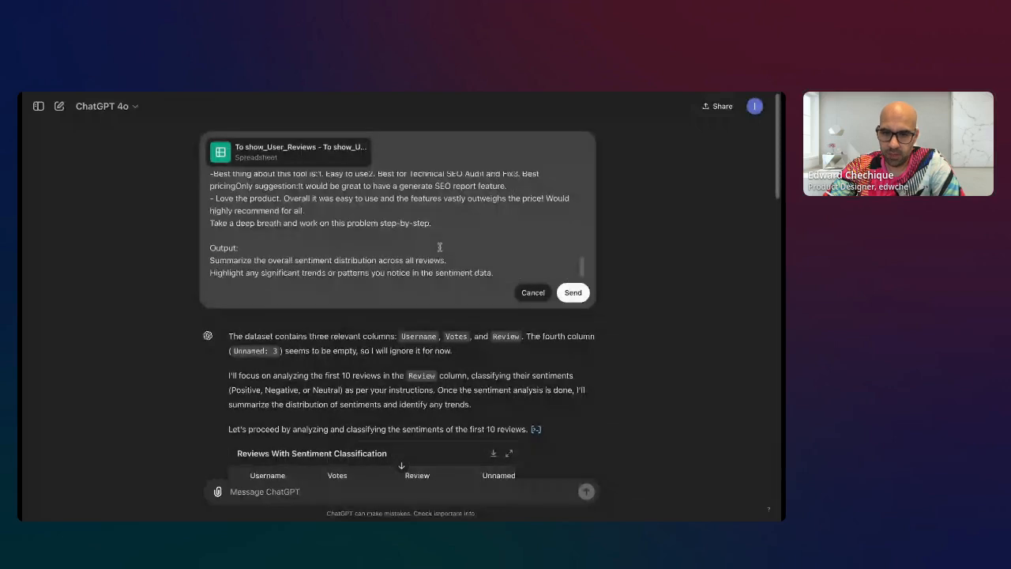
{"action": "scroll", "coordinate": [437, 237], "scroll_direction": "up", "scroll_amount": 3}
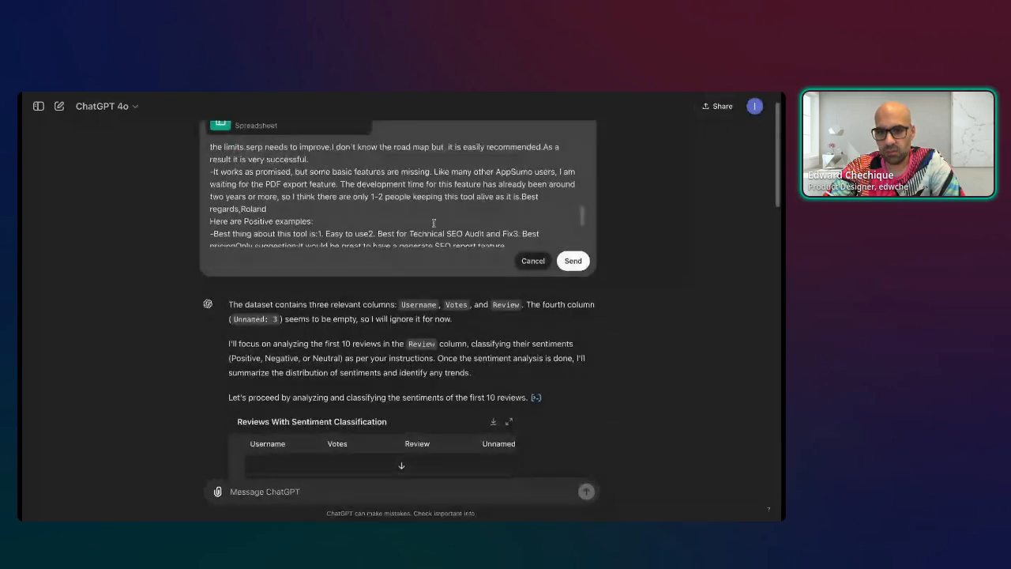
{"action": "scroll", "coordinate": [355, 212], "scroll_direction": "down", "scroll_amount": 5}
{"action": "scroll", "coordinate": [355, 213], "scroll_direction": "up", "scroll_amount": 4}
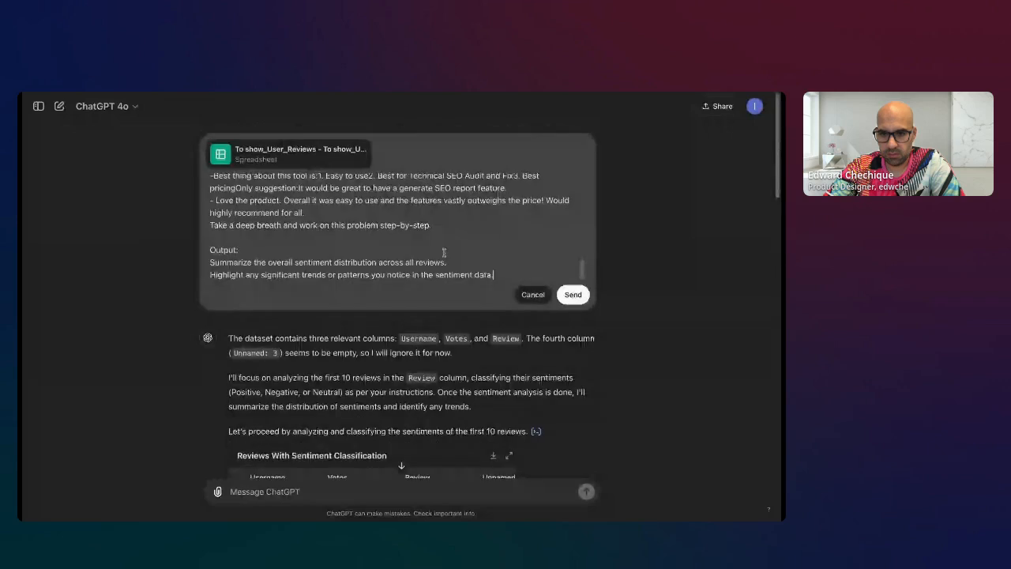
{"action": "scroll", "coordinate": [581, 269], "scroll_direction": "up", "scroll_amount": 3}
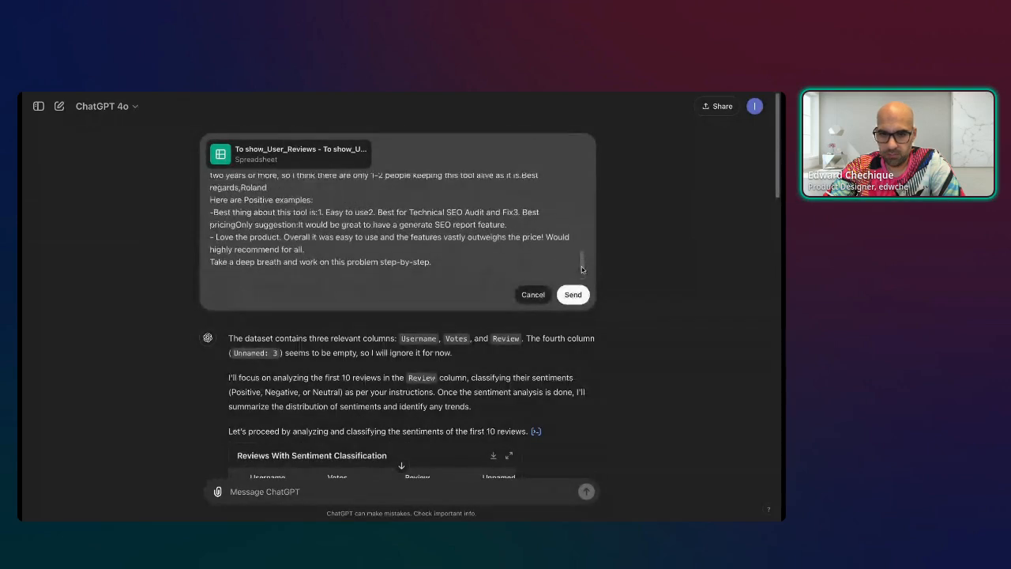
{"action": "scroll", "coordinate": [582, 269], "scroll_direction": "up", "scroll_amount": 3}
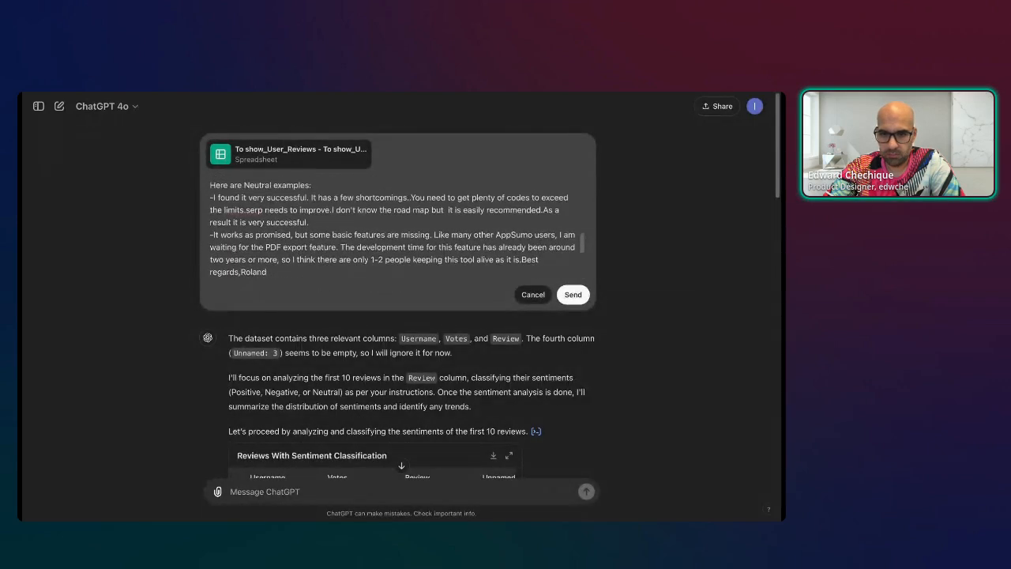
{"action": "scroll", "coordinate": [390, 228], "scroll_direction": "up", "scroll_amount": 5}
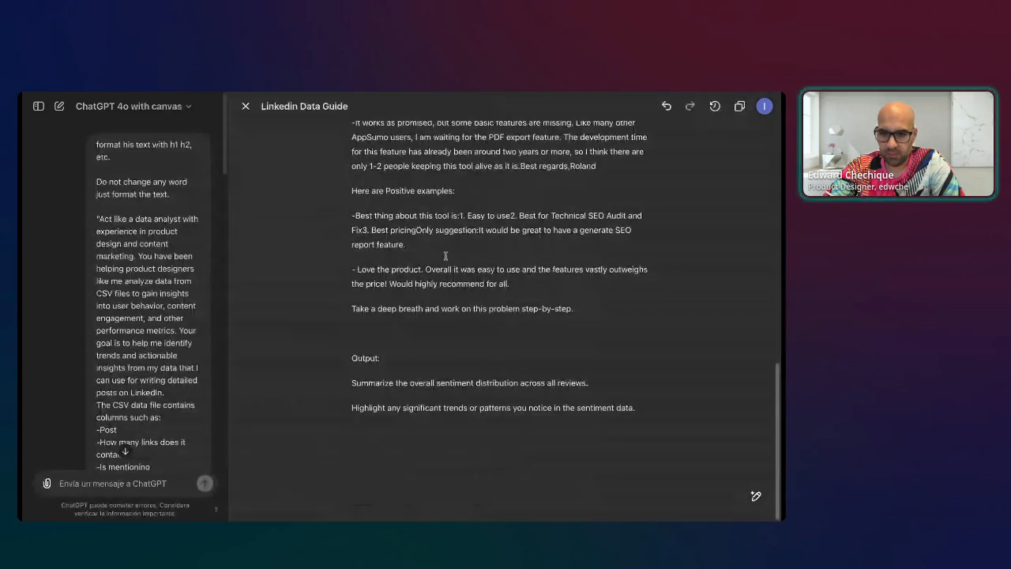
- In the Linkedin Data Guide canvas, change the Sentiment Classification instruction to analyze only the "3 last" reviews
{"action": "scroll", "coordinate": [447, 257], "scroll_direction": "up", "scroll_amount": 3}
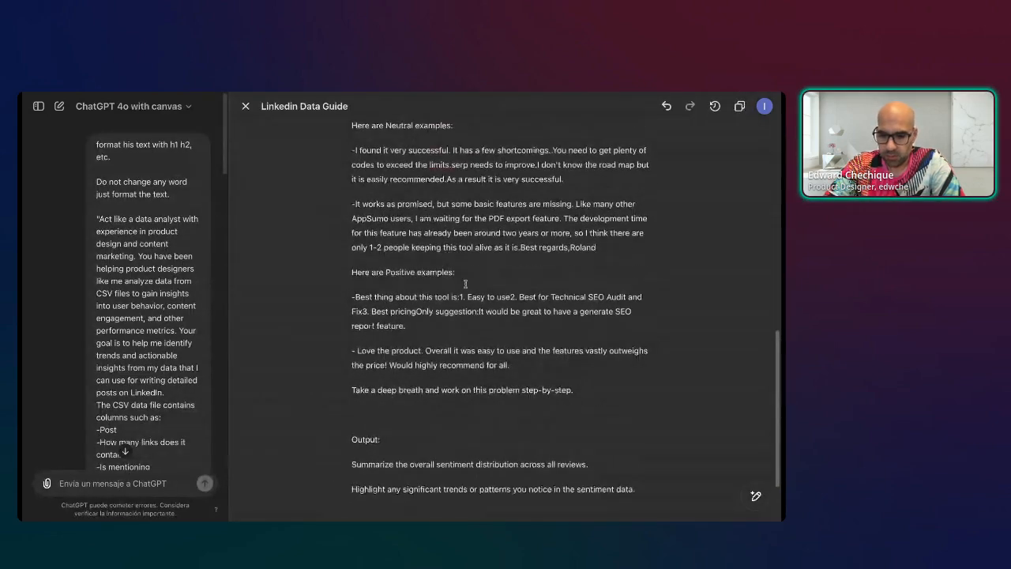
{"action": "scroll", "coordinate": [466, 285], "scroll_direction": "up", "scroll_amount": 10}
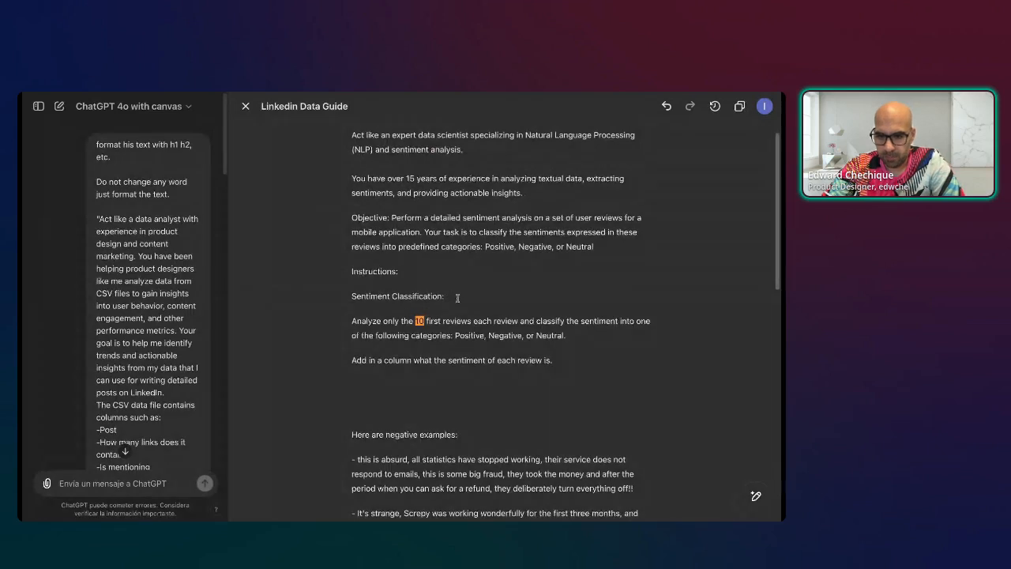
{"action": "double_click", "coordinate": [420, 321]}
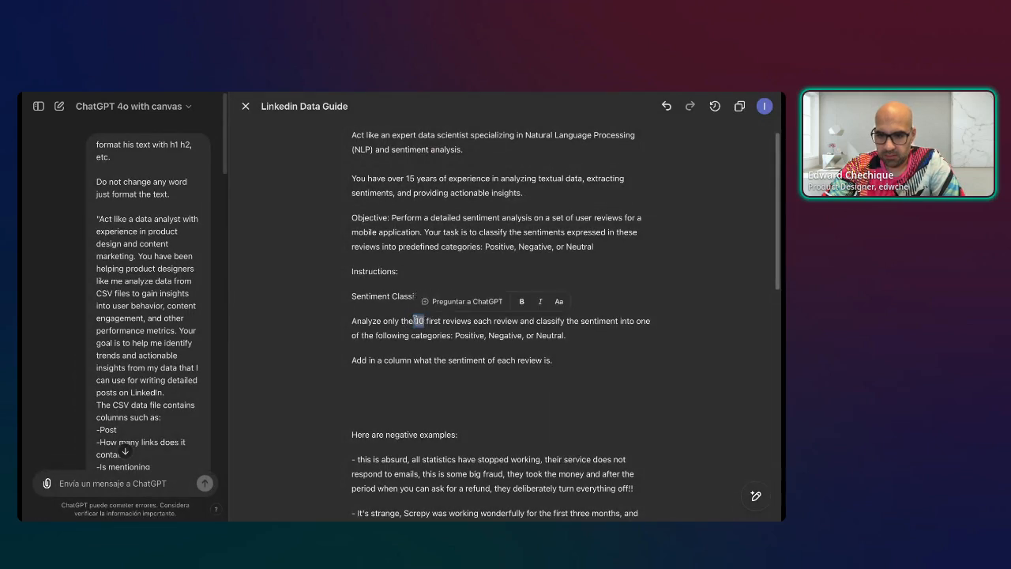
{"action": "type", "text": "3"}
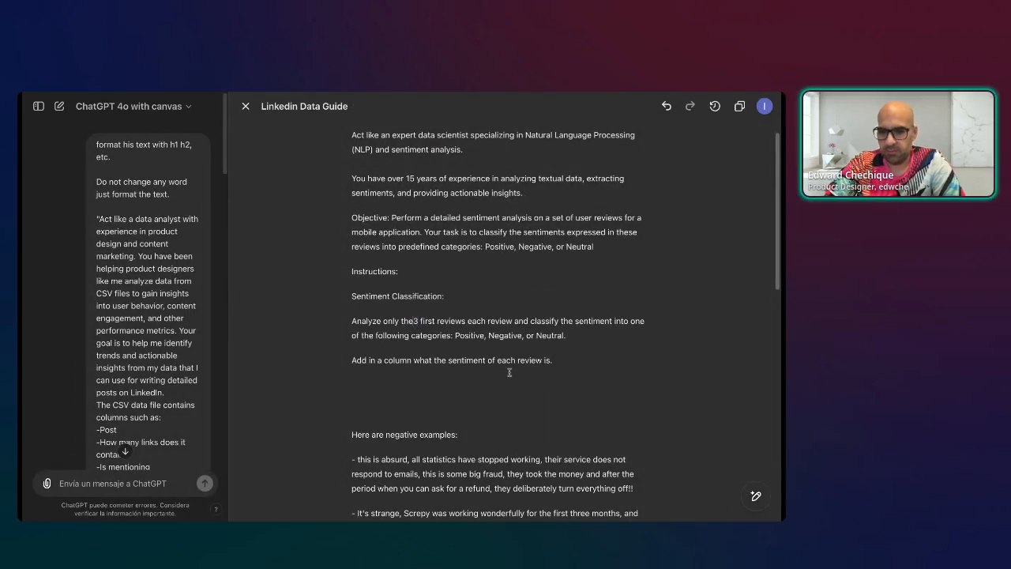
{"action": "left_click_drag", "start_coordinate": [423, 321], "coordinate": [437, 322]}
{"action": "type", "text": "last"}
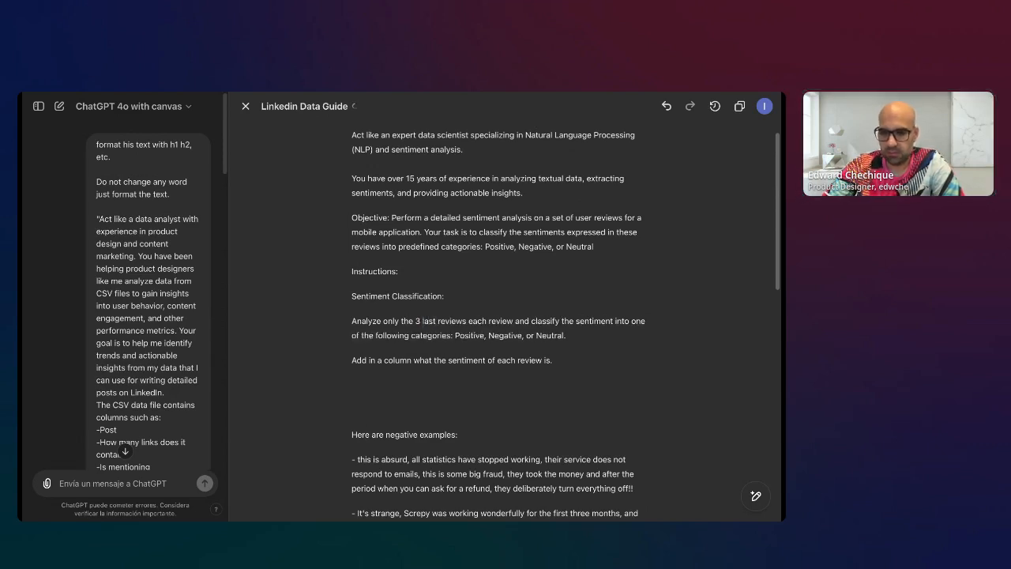
- Delete the Output section at the end of the canvas prompt, including its summary and trend instructions
{"action": "scroll", "coordinate": [497, 316], "scroll_direction": "down", "scroll_amount": 10}
{"action": "left_click_drag", "start_coordinate": [504, 383], "coordinate": [340, 384]}
{"action": "key", "text": "BackSpace"}
{"action": "key", "text": "Up"}
{"action": "key", "text": "Up"}
{"action": "key", "text": "Up"}
- Copy the whole revised prompt from the canvas, replace the text of the message being edited in the reviews chat with it, and send it
{"action": "left_click_drag", "start_coordinate": [348, 332], "coordinate": [352, 122]}
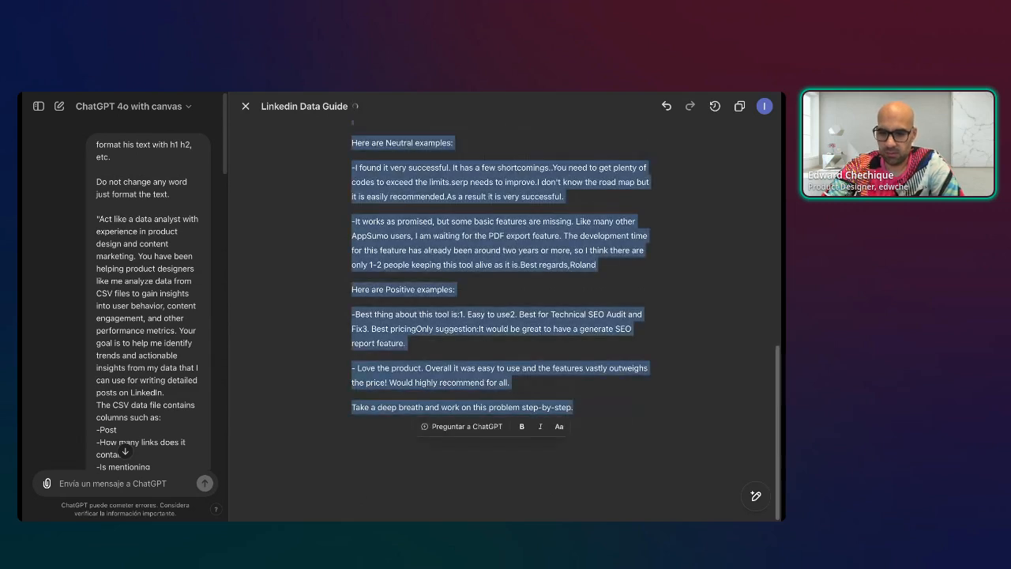
{"action": "left_click", "coordinate": [335, 95]}
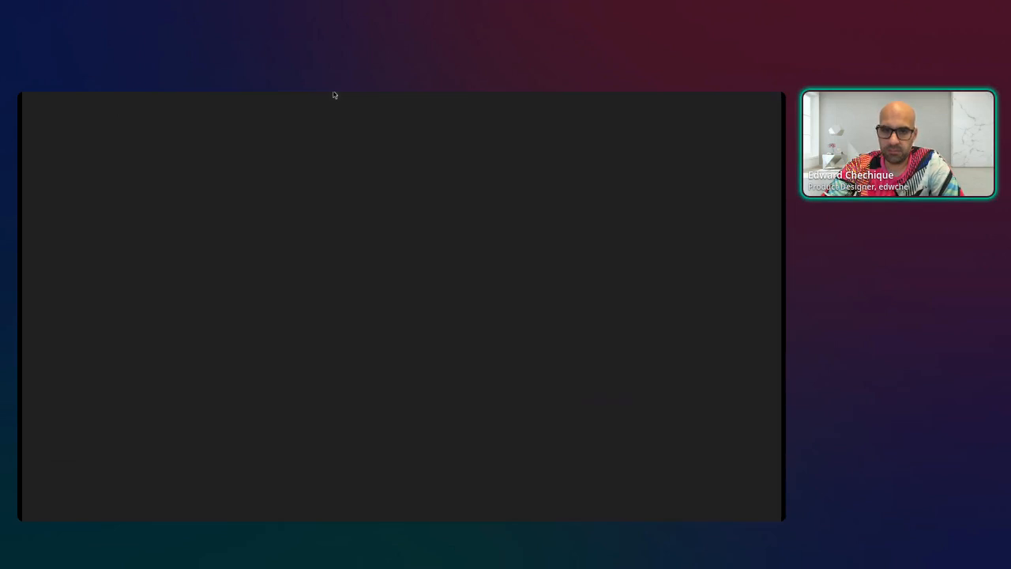
{"action": "left_click", "coordinate": [420, 221]}
{"action": "key", "text": "super+a"}
{"action": "key", "text": "super+v"}
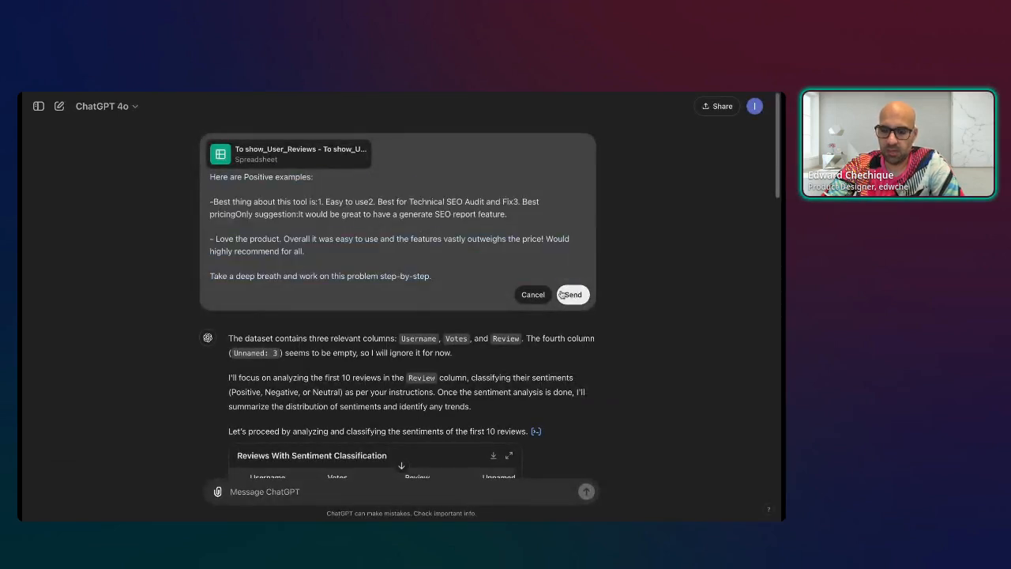
{"action": "left_click", "coordinate": [570, 294]}
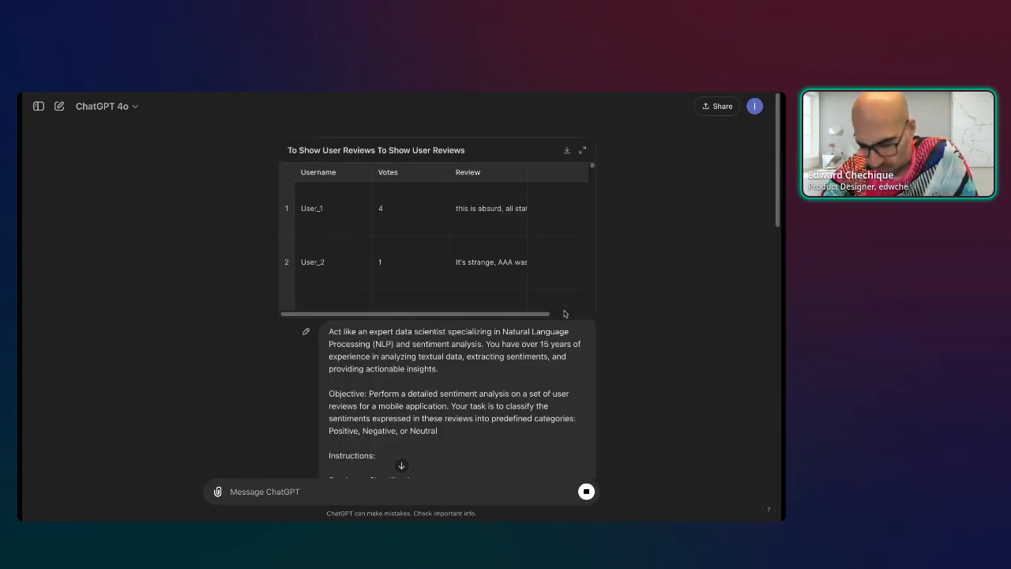
- Check the resent prompt and read the opening of the response about the last entries in the Review column
{"action": "scroll", "coordinate": [553, 324], "scroll_direction": "down", "scroll_amount": 2}
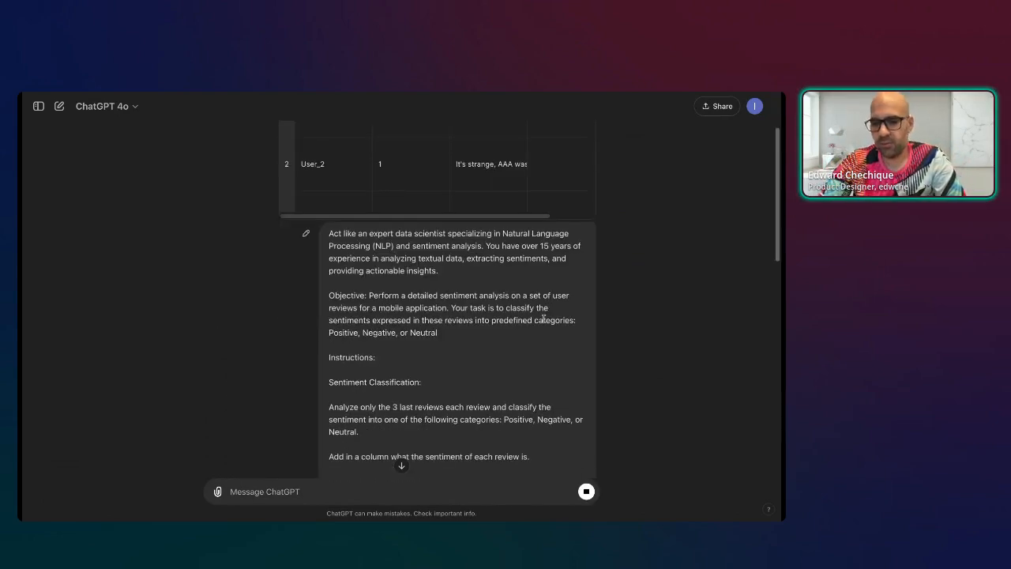
{"action": "scroll", "coordinate": [544, 318], "scroll_direction": "down", "scroll_amount": 10}
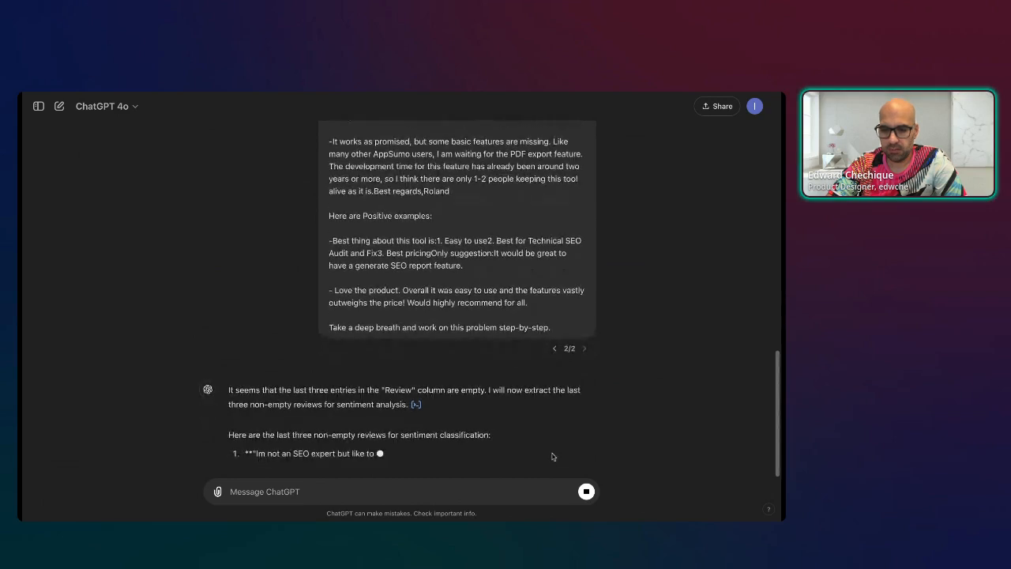
{"action": "scroll", "coordinate": [310, 410], "scroll_direction": "up", "scroll_amount": 1}
{"action": "mouse_move", "coordinate": [240, 382]}
{"action": "left_mouse_down"}
{"action": "mouse_move", "coordinate": [487, 383]}
{"action": "mouse_move", "coordinate": [239, 384]}
{"action": "left_mouse_up"}
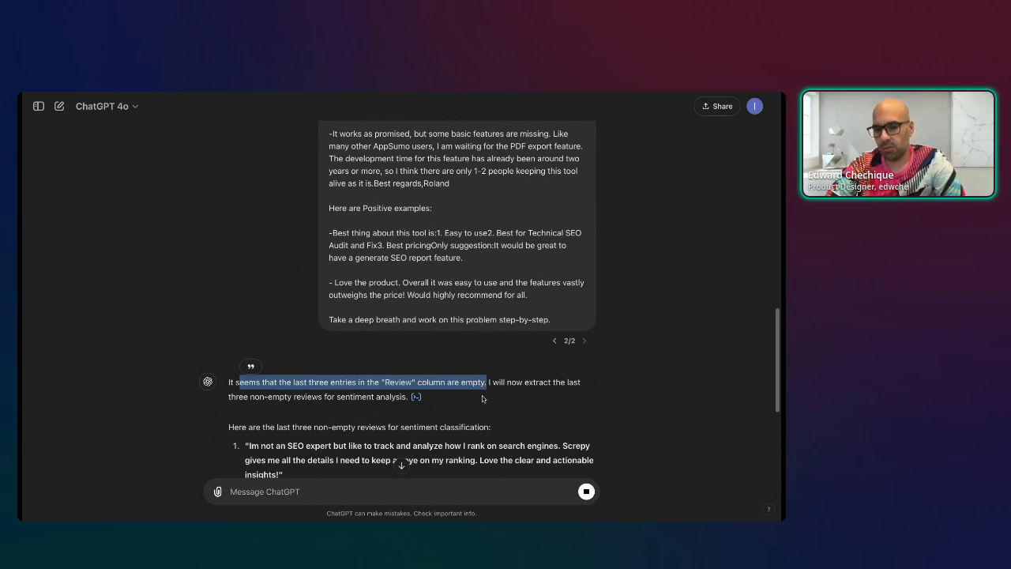
{"action": "scroll", "coordinate": [480, 397], "scroll_direction": "down", "scroll_amount": 2}
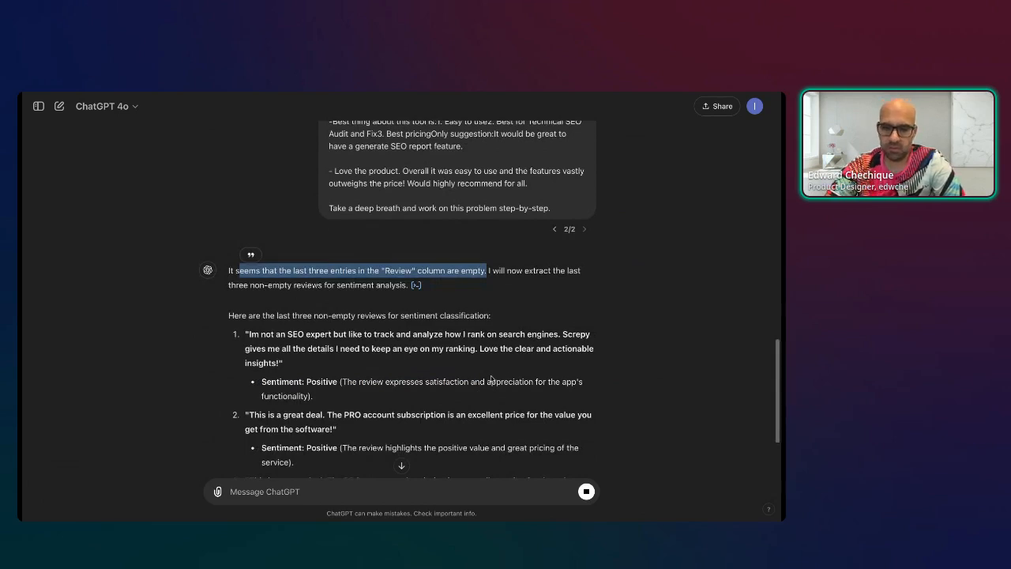
- Compare the text of the last three non-empty reviews with the sentiment assigned to each one
{"action": "left_click", "coordinate": [357, 376]}
{"action": "left_click_drag", "start_coordinate": [265, 334], "coordinate": [576, 334]}
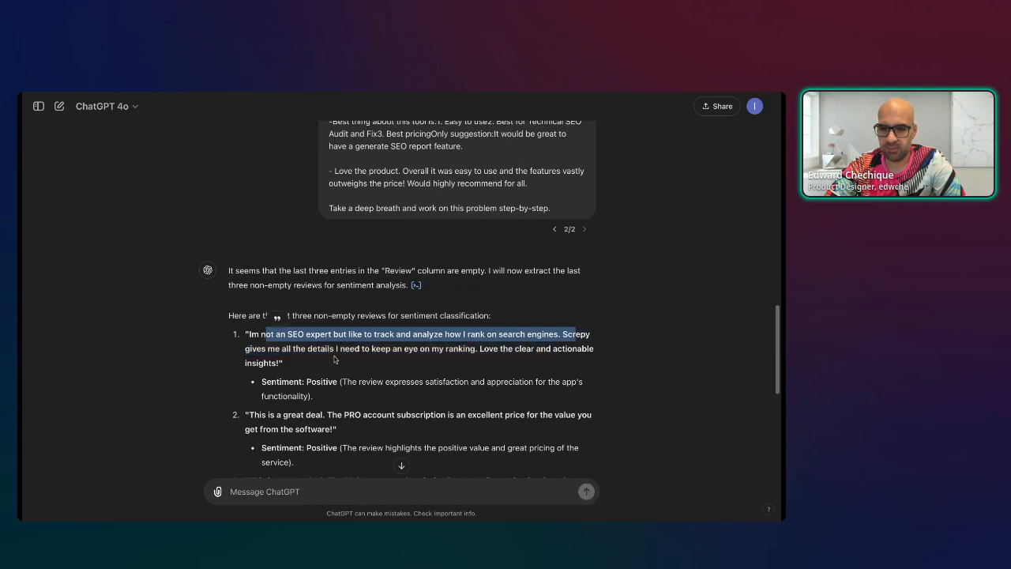
{"action": "left_click_drag", "start_coordinate": [481, 349], "coordinate": [283, 362]}
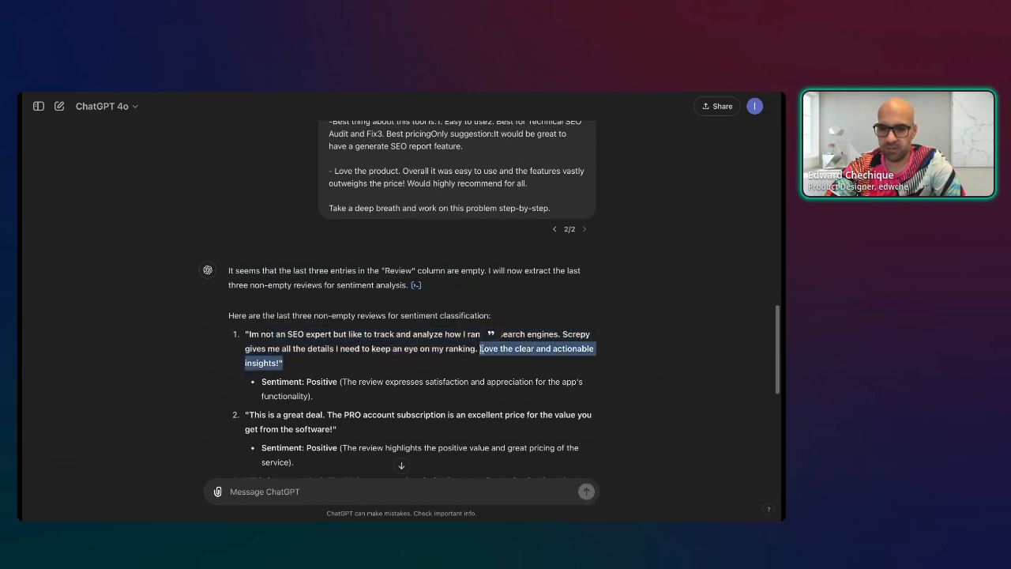
{"action": "double_click", "coordinate": [322, 381]}
{"action": "scroll", "coordinate": [365, 384], "scroll_direction": "down", "scroll_amount": 2}
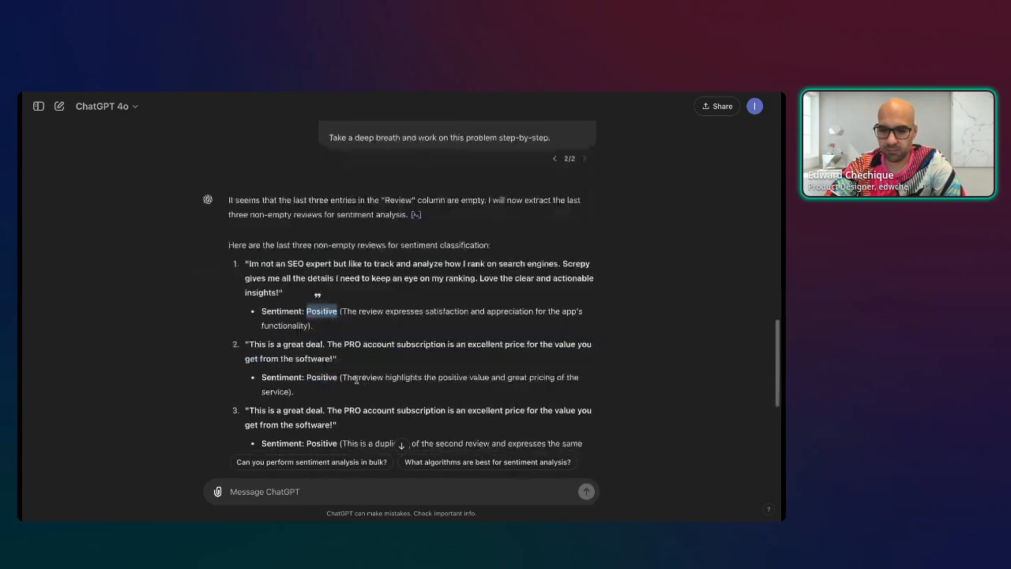
{"action": "double_click", "coordinate": [322, 377]}
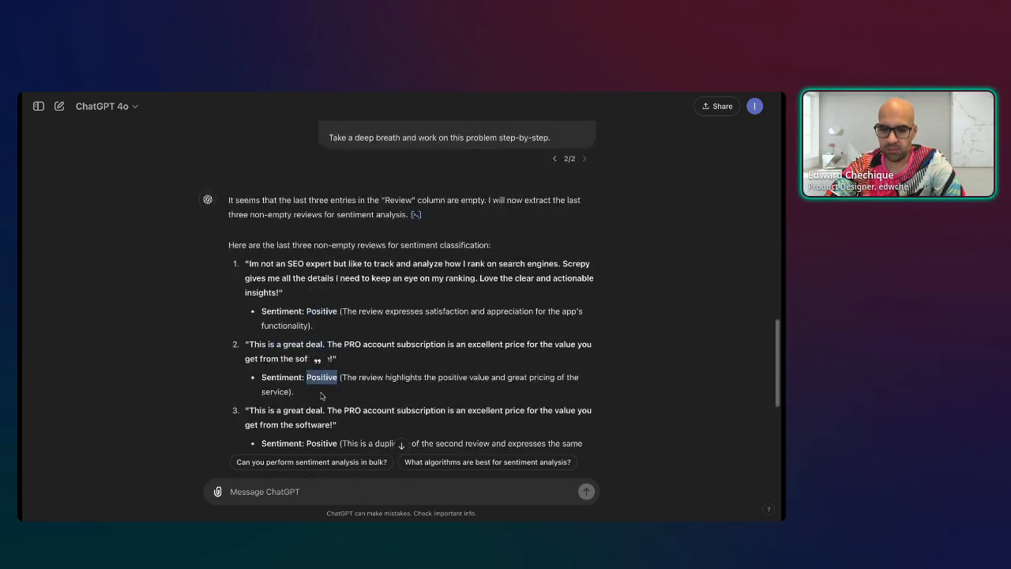
{"action": "scroll", "coordinate": [322, 395], "scroll_direction": "down", "scroll_amount": 1}
{"action": "double_click", "coordinate": [321, 415]}
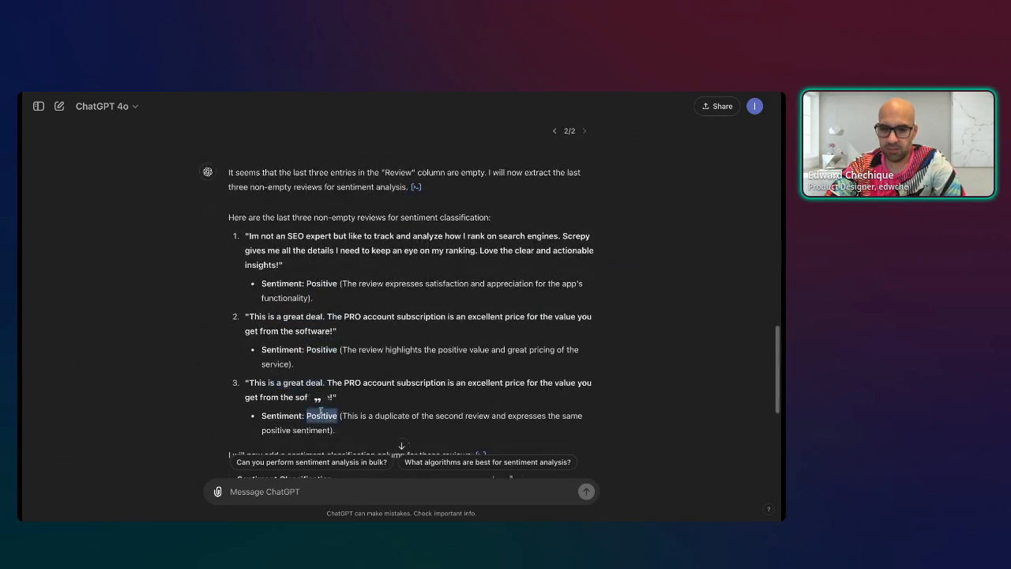